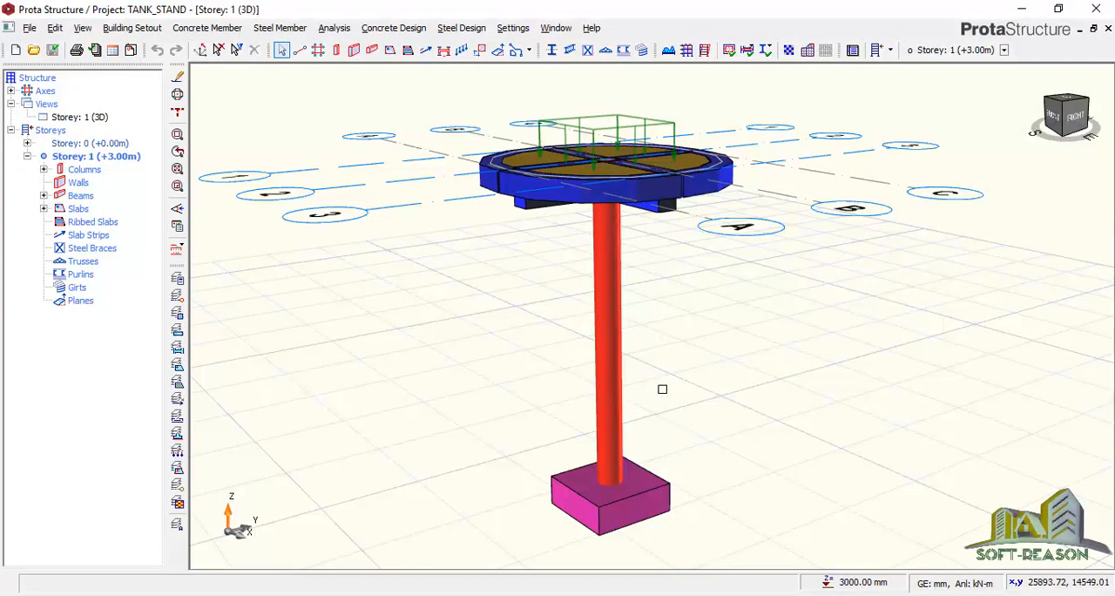
Create a new project with the code TANK_STAND2 and import the UK (BS8110) settings template
{"action": "right_click_drag", "start_coordinate": [669, 372], "coordinate": [676, 386]}
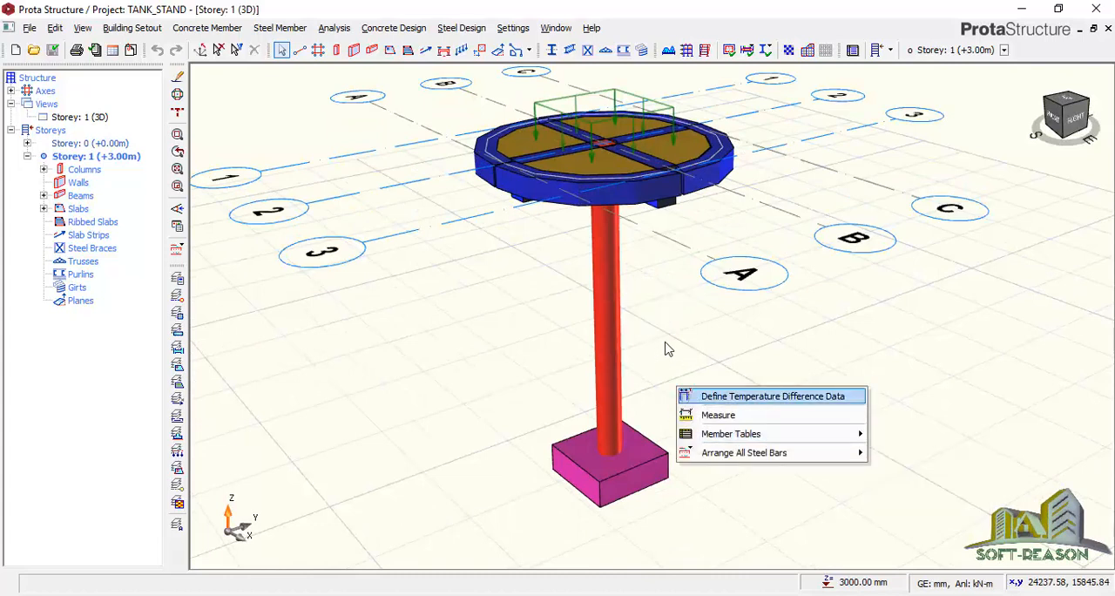
{"action": "left_click", "coordinate": [15, 50]}
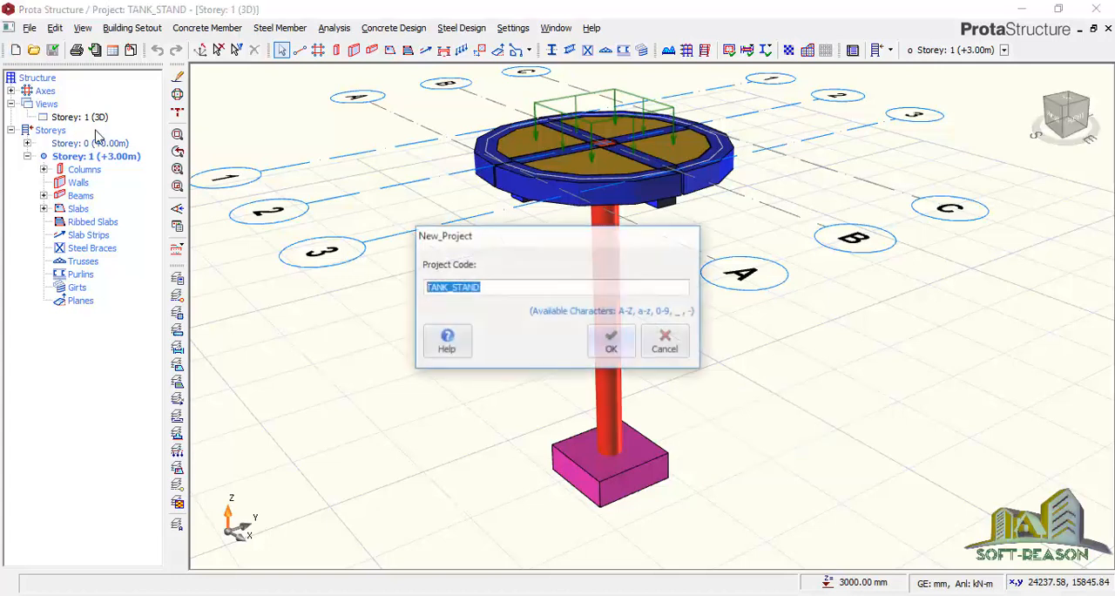
{"action": "left_click", "coordinate": [497, 288]}
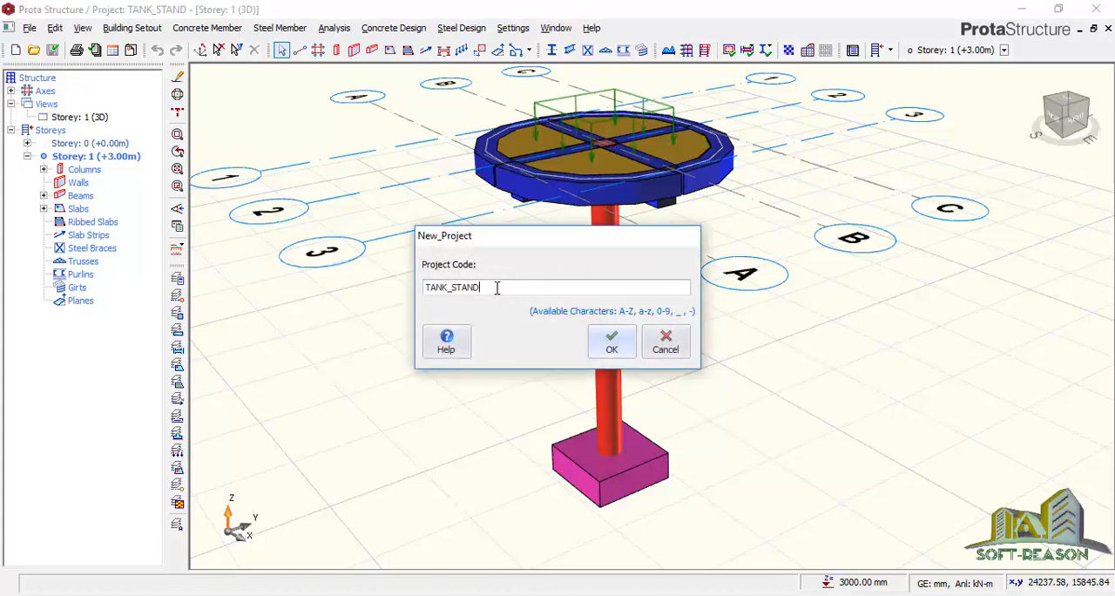
{"action": "left_click", "coordinate": [611, 343]}
{"action": "left_click", "coordinate": [285, 265]}
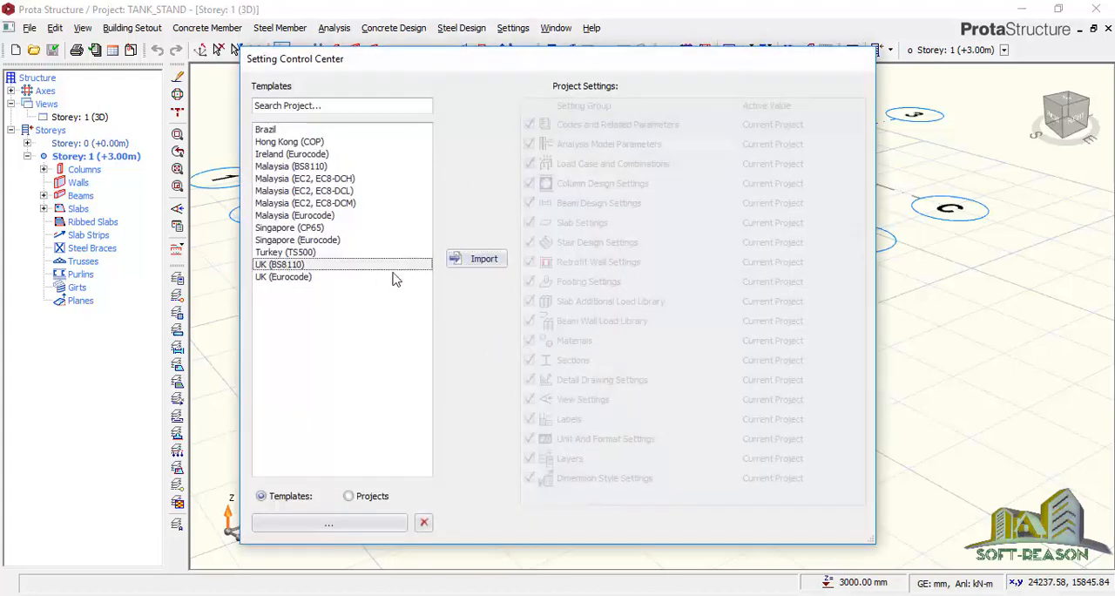
{"action": "left_click", "coordinate": [466, 263]}
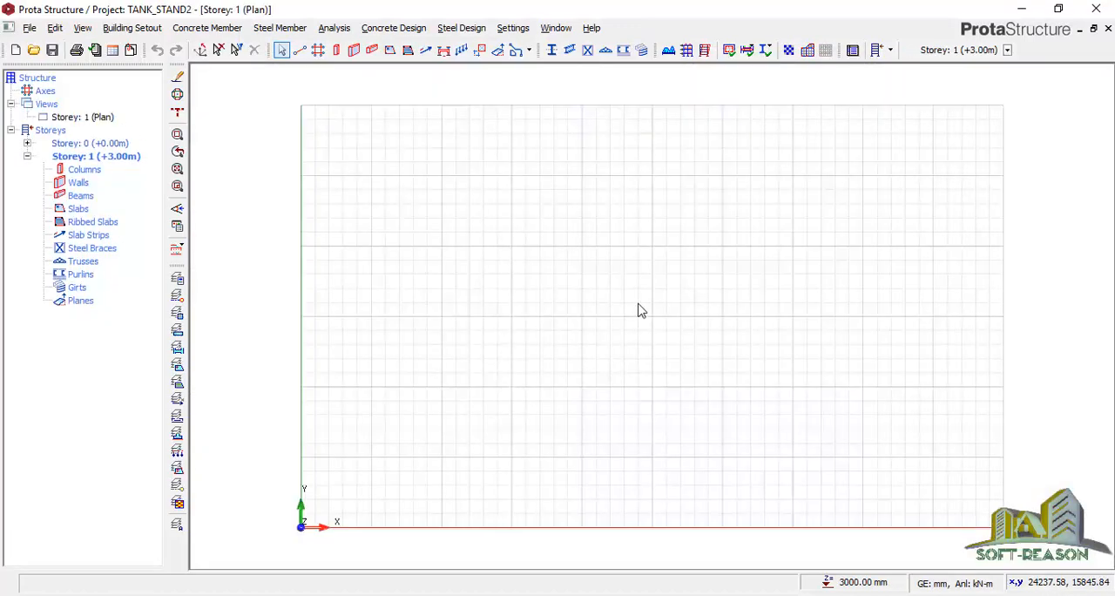
Start an orthogonal axis group at a reference point in the plan and set its Dir-1 axis spacing to 1200 mm
{"action": "scroll", "coordinate": [638, 311], "scroll_direction": "up", "scroll_amount": 1}
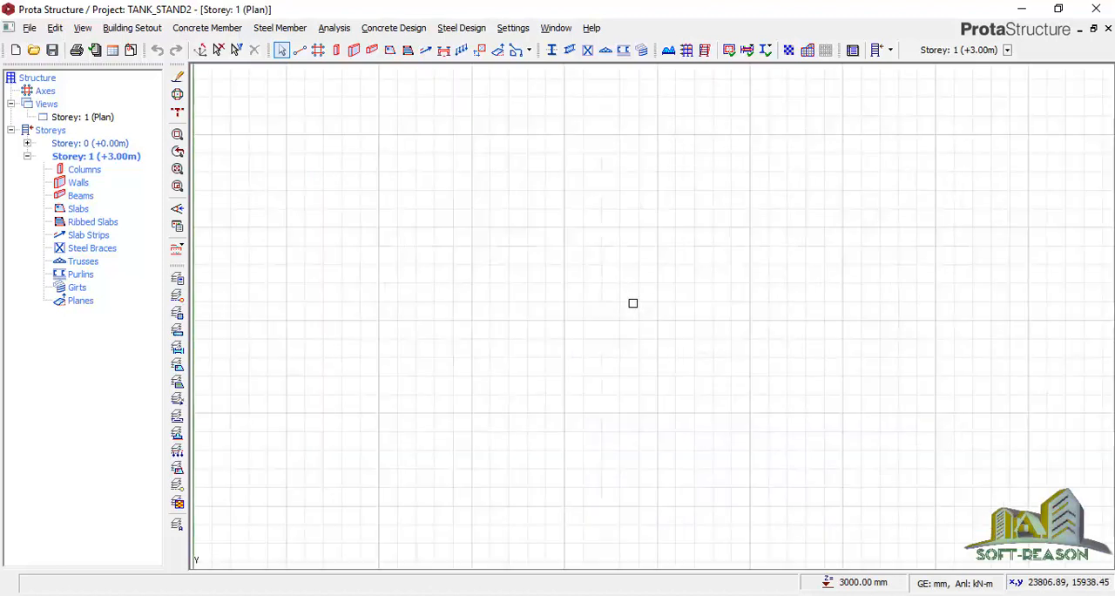
{"action": "left_click", "coordinate": [319, 50]}
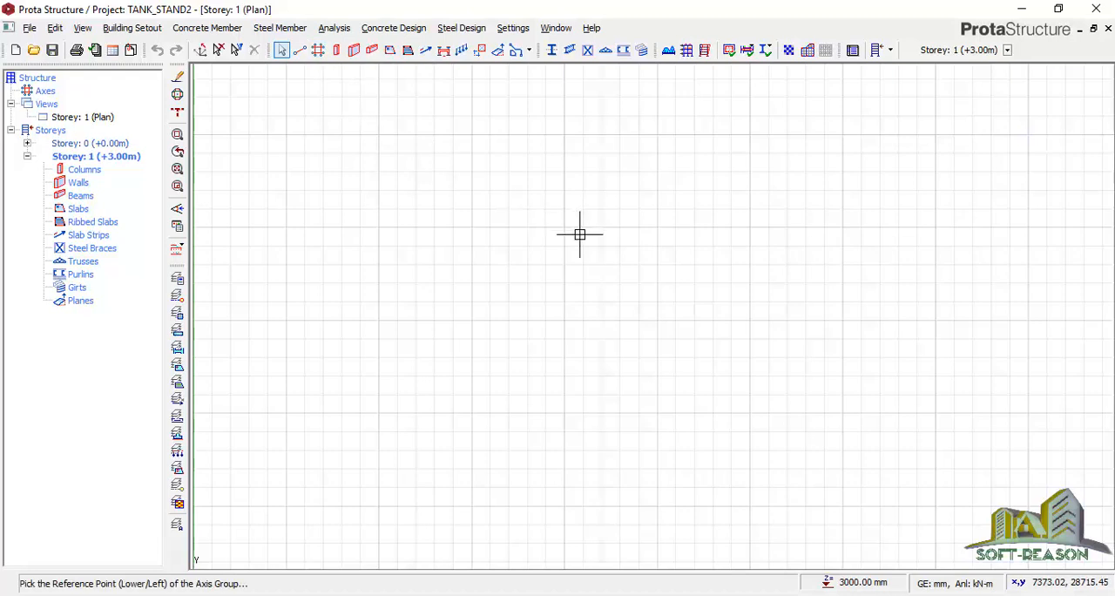
{"action": "left_click", "coordinate": [573, 248]}
{"action": "left_click", "coordinate": [527, 275]}
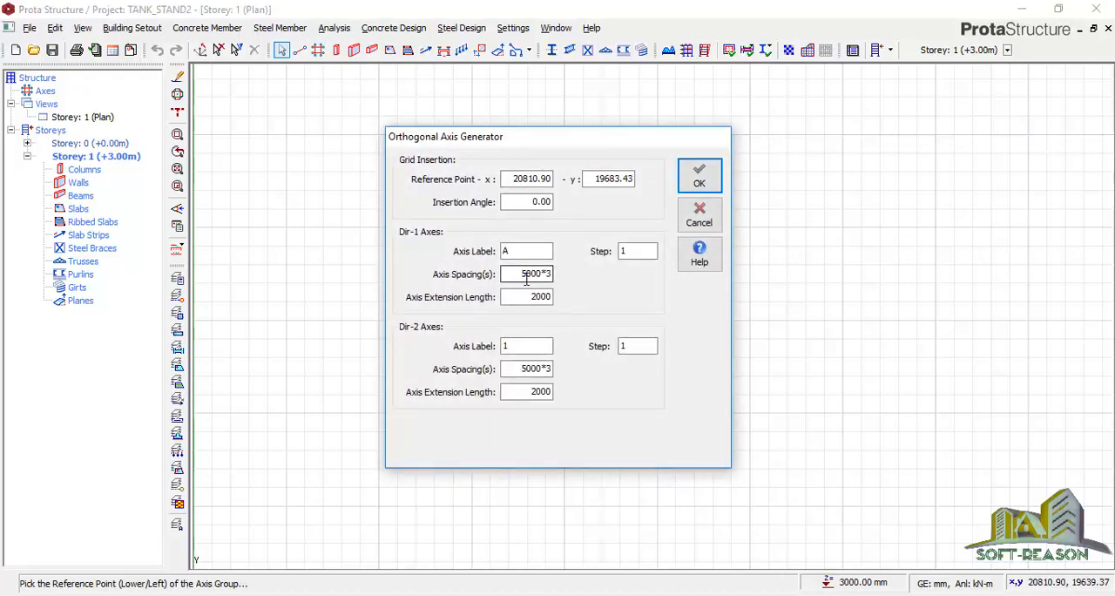
{"action": "left_click_drag", "start_coordinate": [533, 274], "coordinate": [520, 277]}
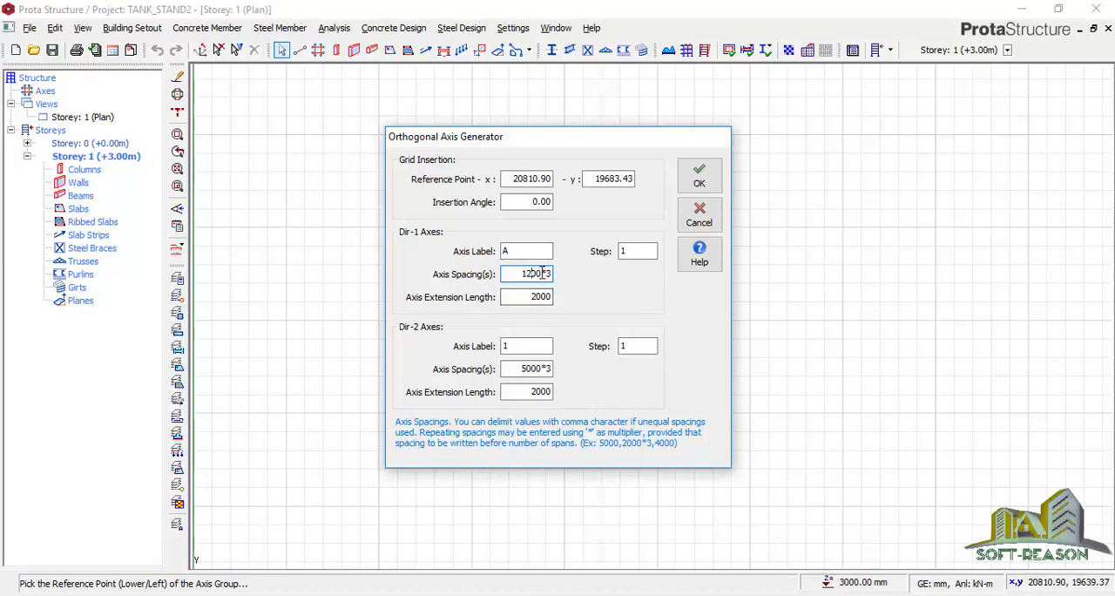
Set the Dir-2 and Dir-1 axis spacings to 1200*2 each and generate the axis grid
{"action": "double_click", "coordinate": [530, 369]}
{"action": "left_click", "coordinate": [532, 370]}
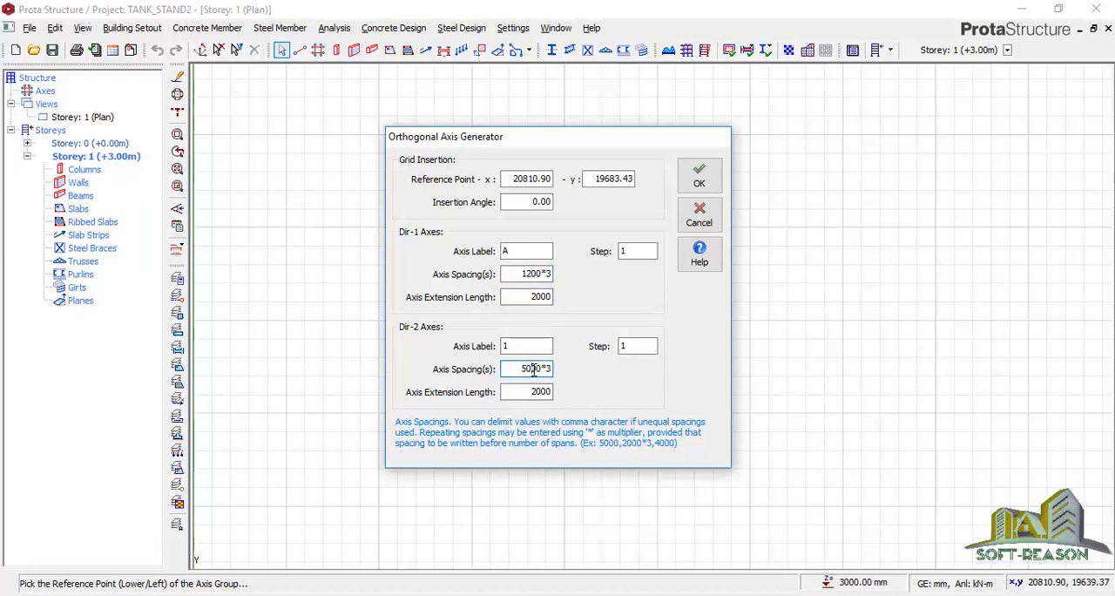
{"action": "left_click_drag", "start_coordinate": [532, 369], "coordinate": [523, 373]}
{"action": "type", "text": "12"}
{"action": "left_click", "coordinate": [547, 275]}
{"action": "left_click", "coordinate": [548, 275]}
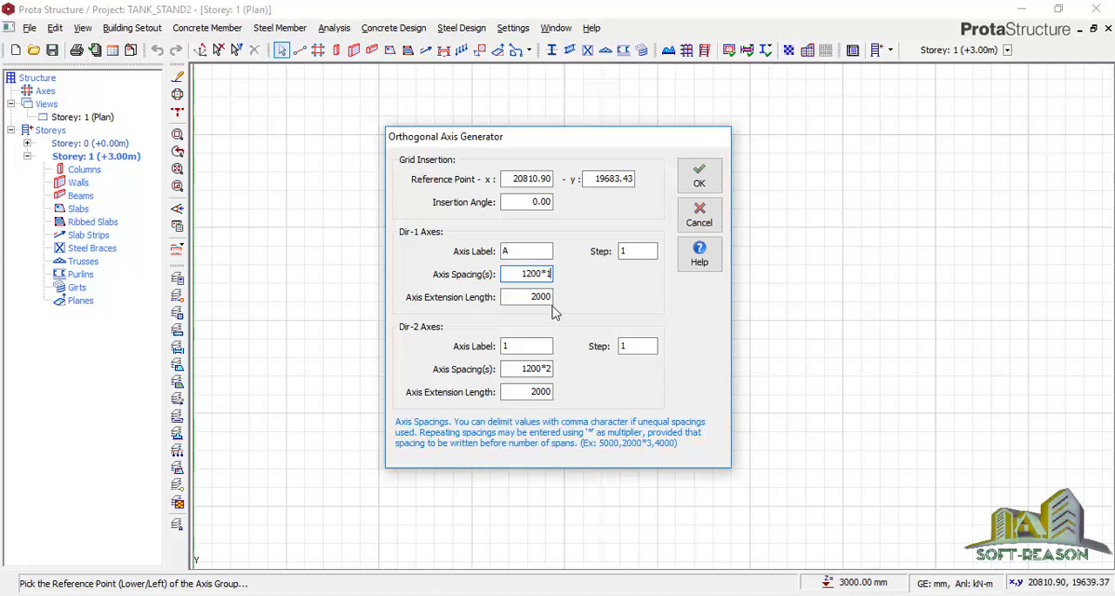
{"action": "type", "text": "2"}
{"action": "left_click", "coordinate": [700, 177]}
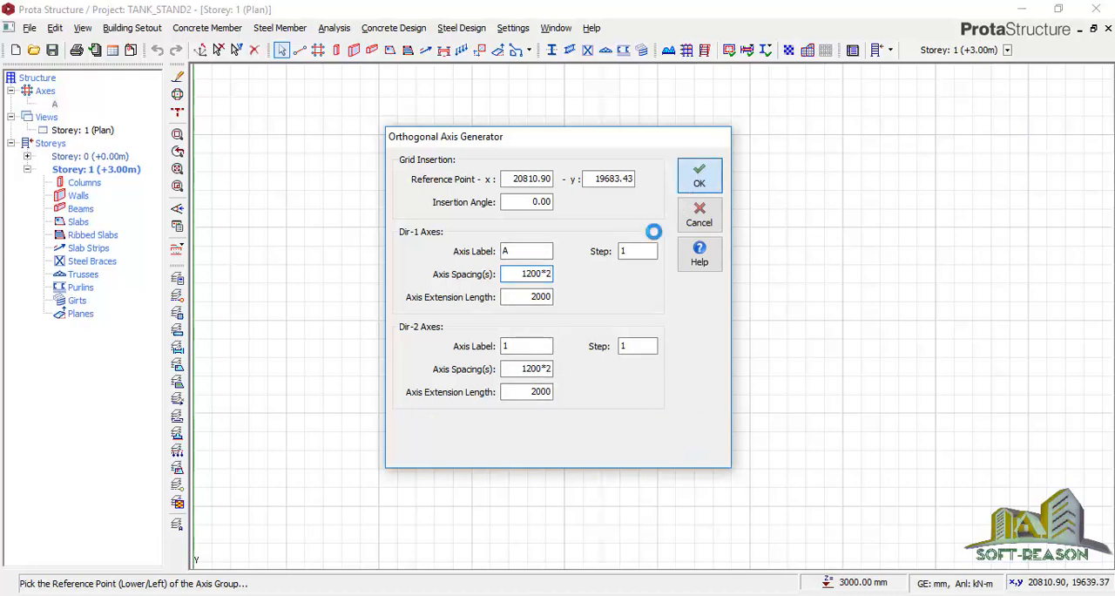
Start a new column and change its concrete section from the database to the circular shape
{"action": "scroll", "coordinate": [611, 212], "scroll_direction": "up", "scroll_amount": 5}
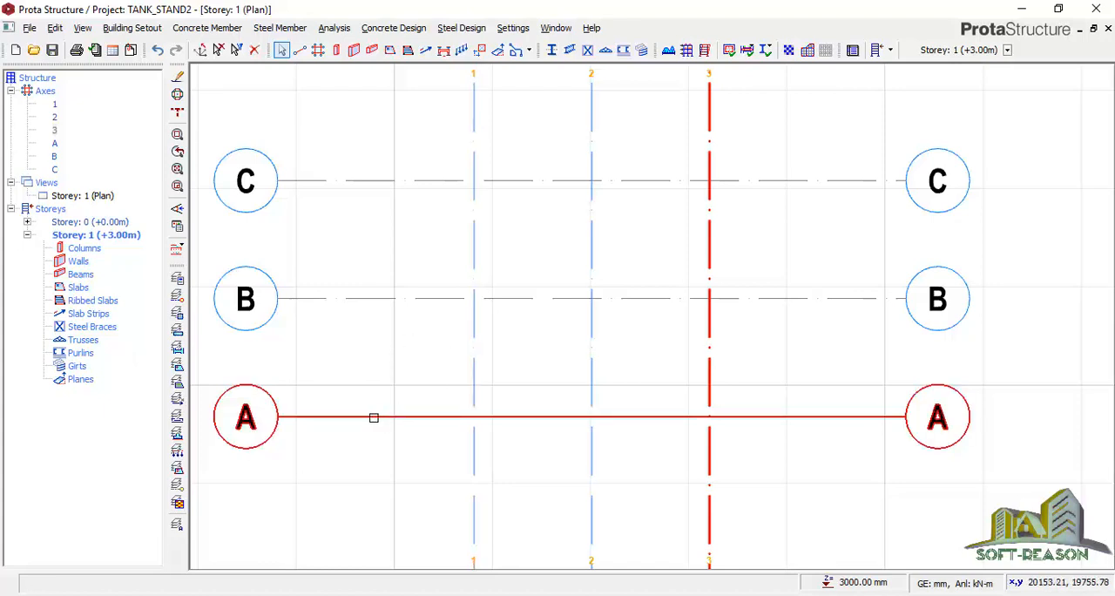
{"action": "left_click", "coordinate": [337, 49]}
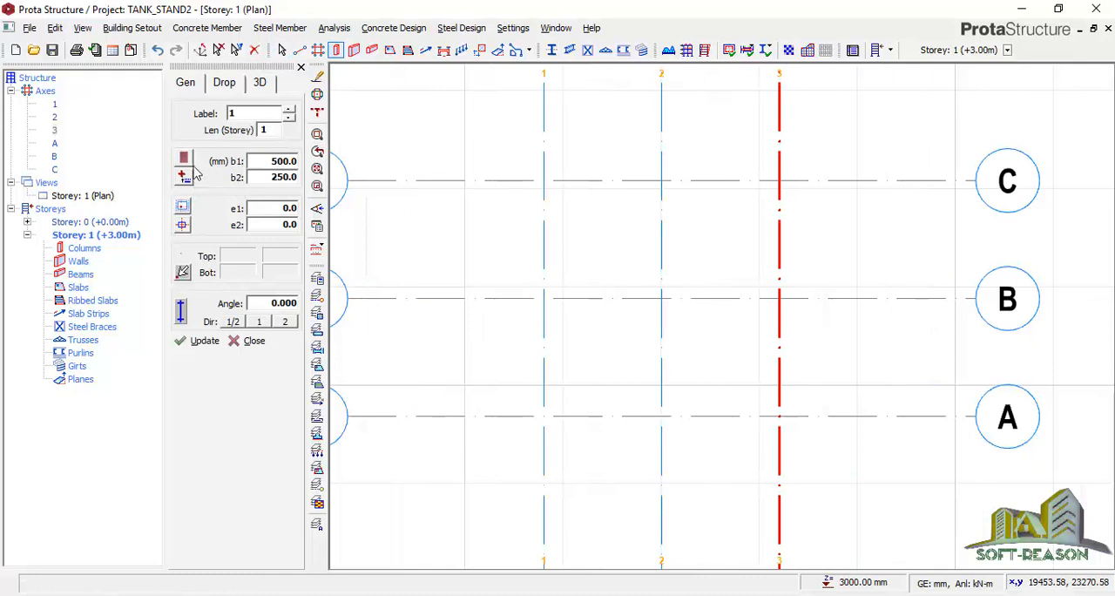
{"action": "left_click", "coordinate": [189, 158]}
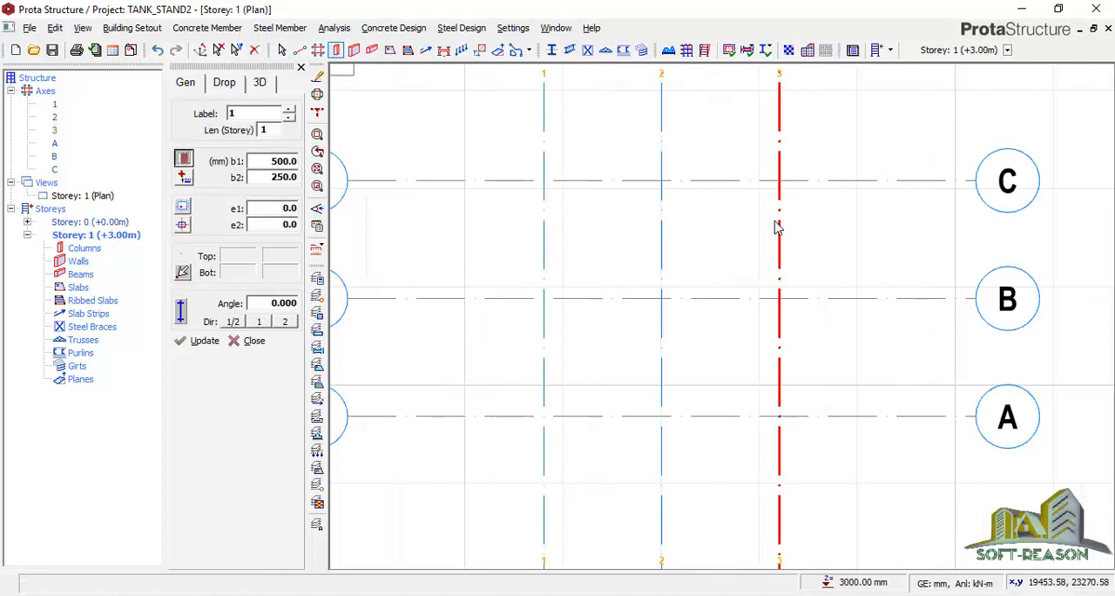
{"action": "left_click", "coordinate": [282, 213]}
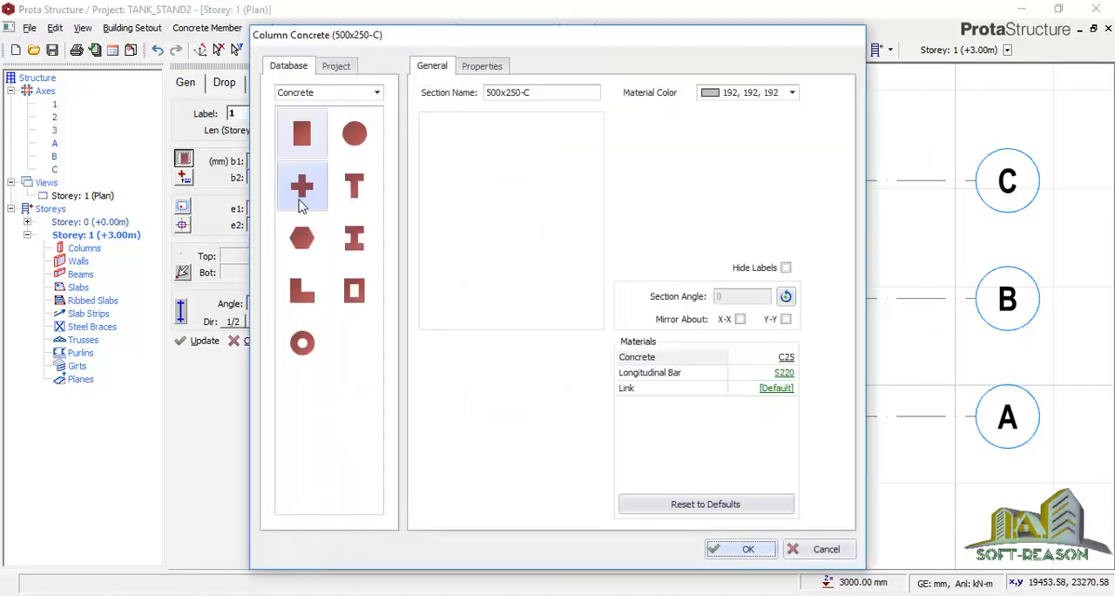
{"action": "left_click", "coordinate": [354, 132]}
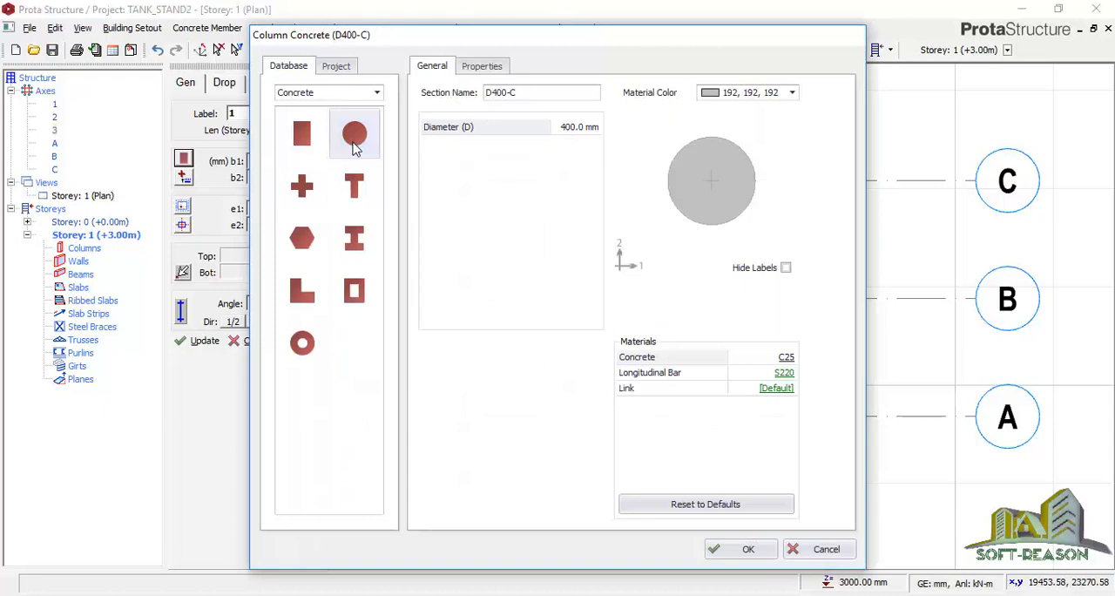
{"action": "left_click", "coordinate": [733, 551]}
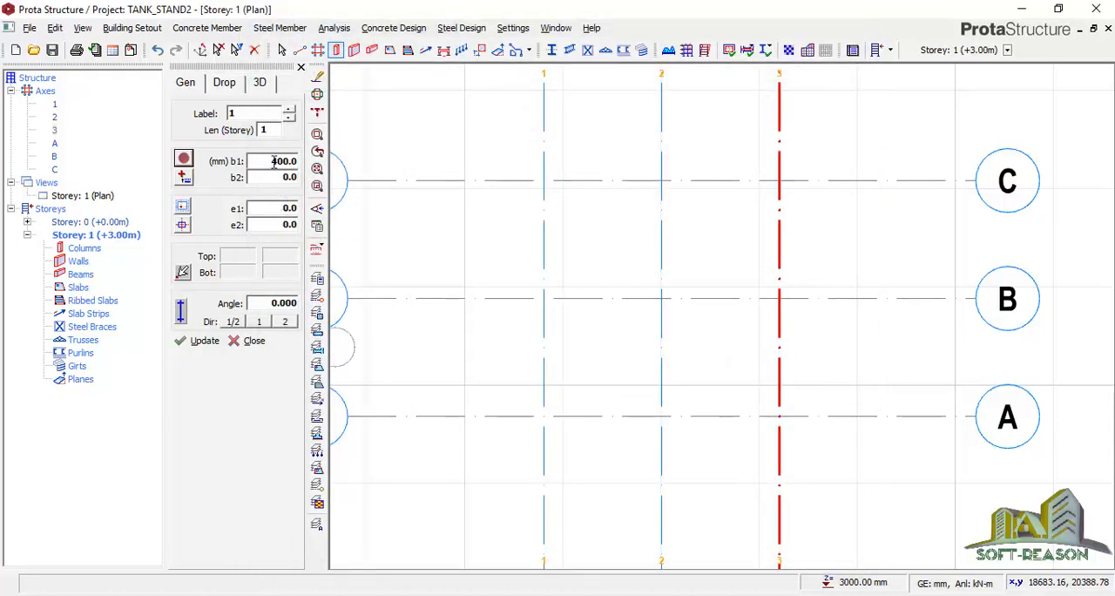
Set the column diameter to 300 mm and place the column at the intersection of axes B and 1
{"action": "double_click", "coordinate": [274, 163]}
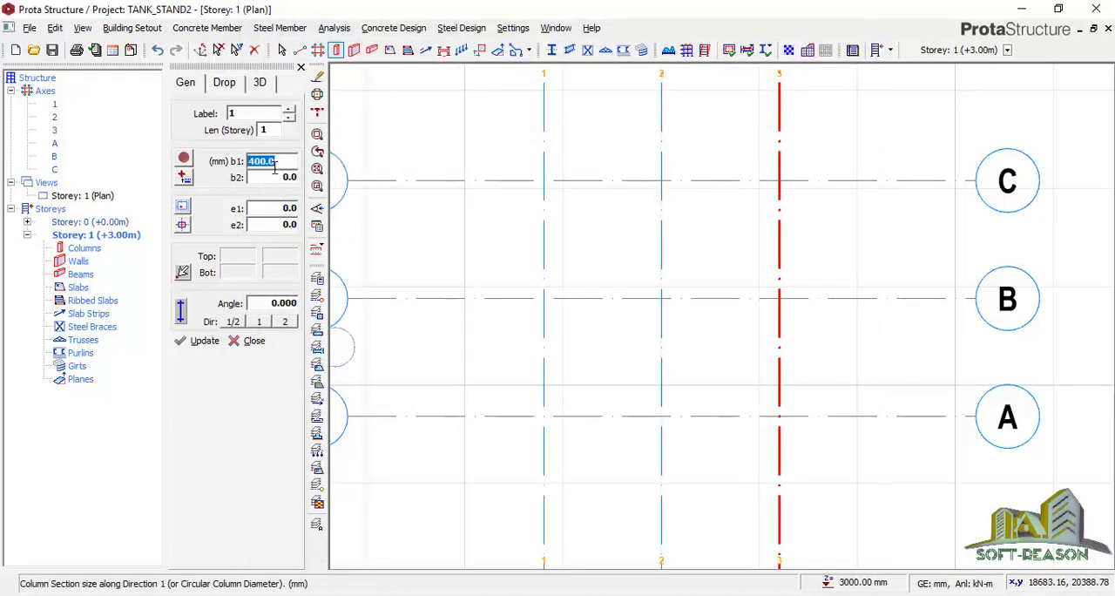
{"action": "type", "text": "350"}
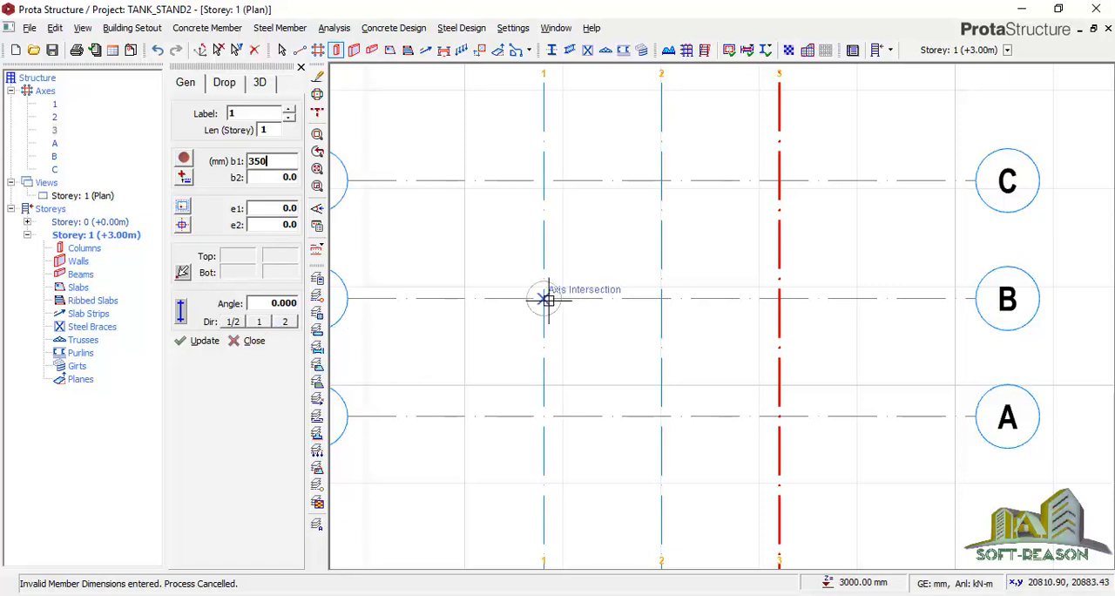
{"action": "double_click", "coordinate": [269, 158]}
{"action": "type", "text": "300"}
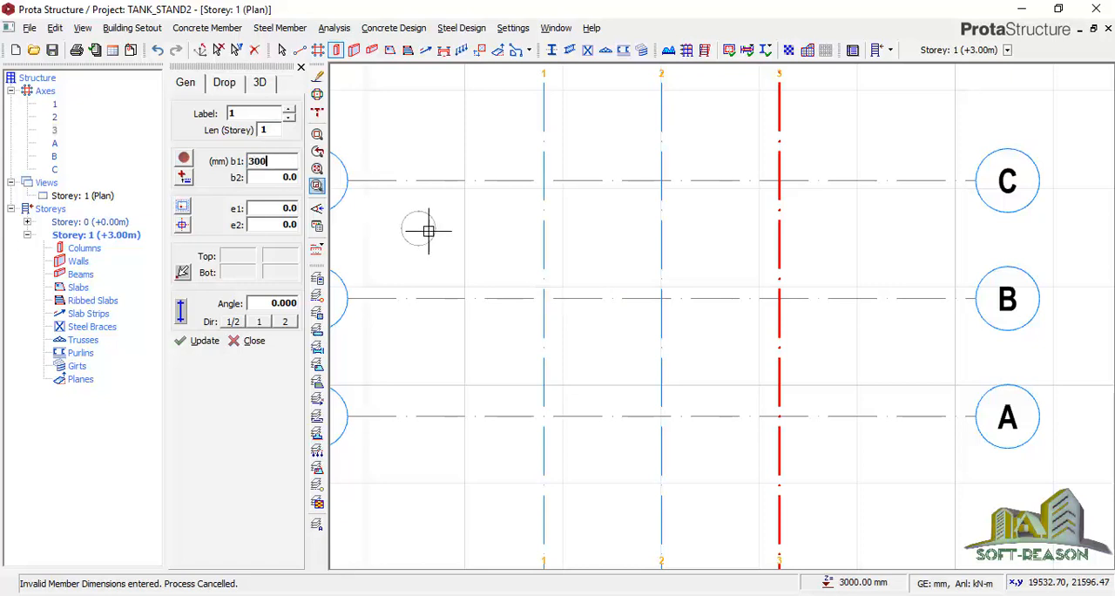
{"action": "left_click", "coordinate": [538, 300]}
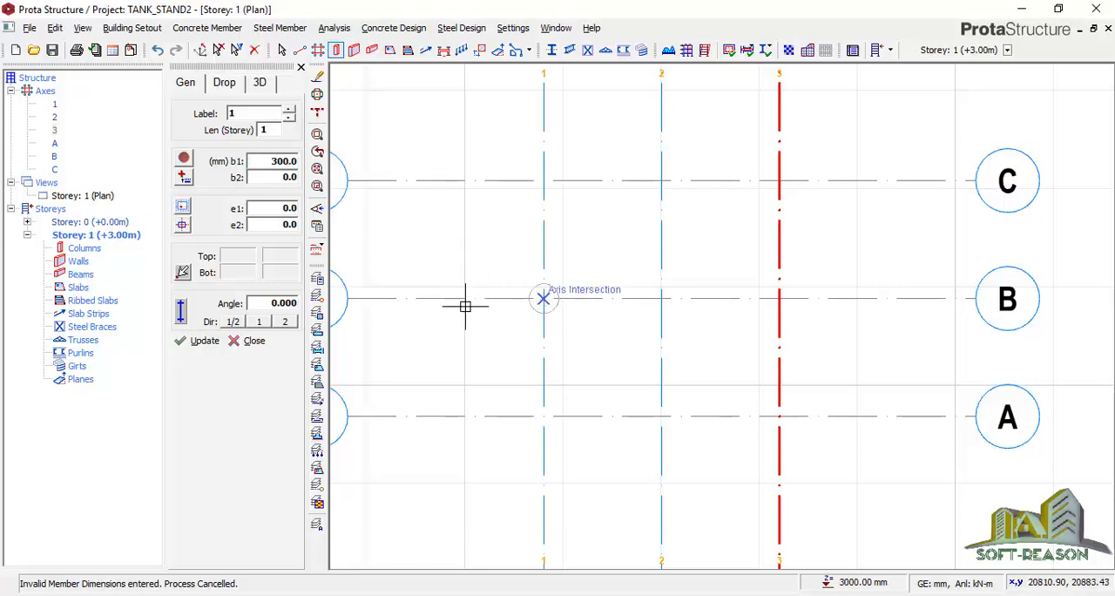
{"action": "left_click", "coordinate": [233, 341]}
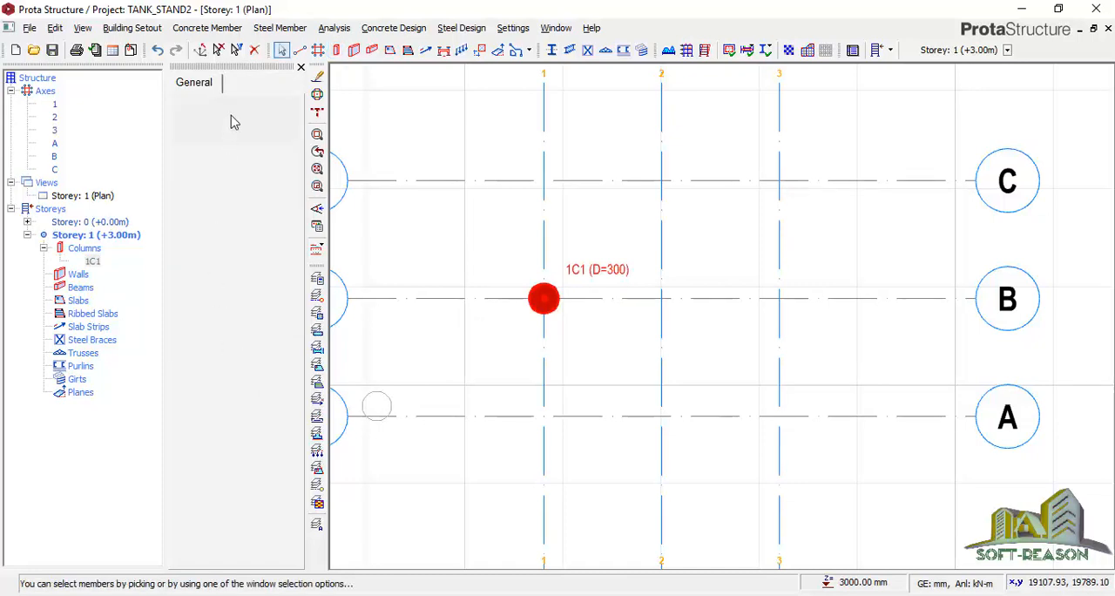
{"action": "left_click", "coordinate": [302, 68]}
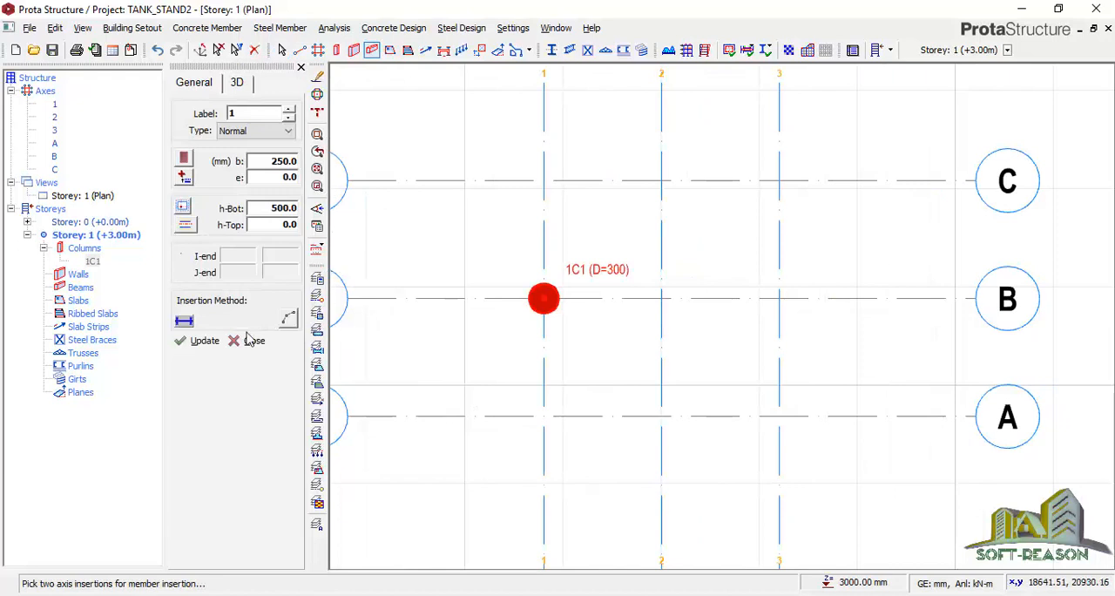
Insert beams 225 mm wide and 450 mm deep along axis 1 from axis C to axis A
{"action": "left_click", "coordinate": [290, 162]}
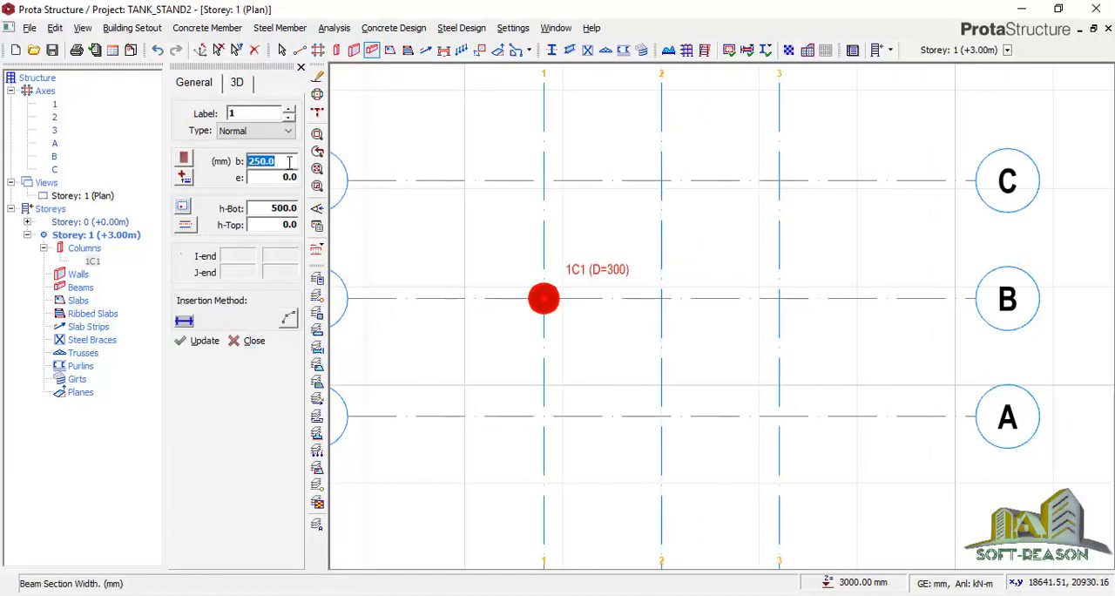
{"action": "type", "text": "225"}
{"action": "left_click", "coordinate": [296, 208]}
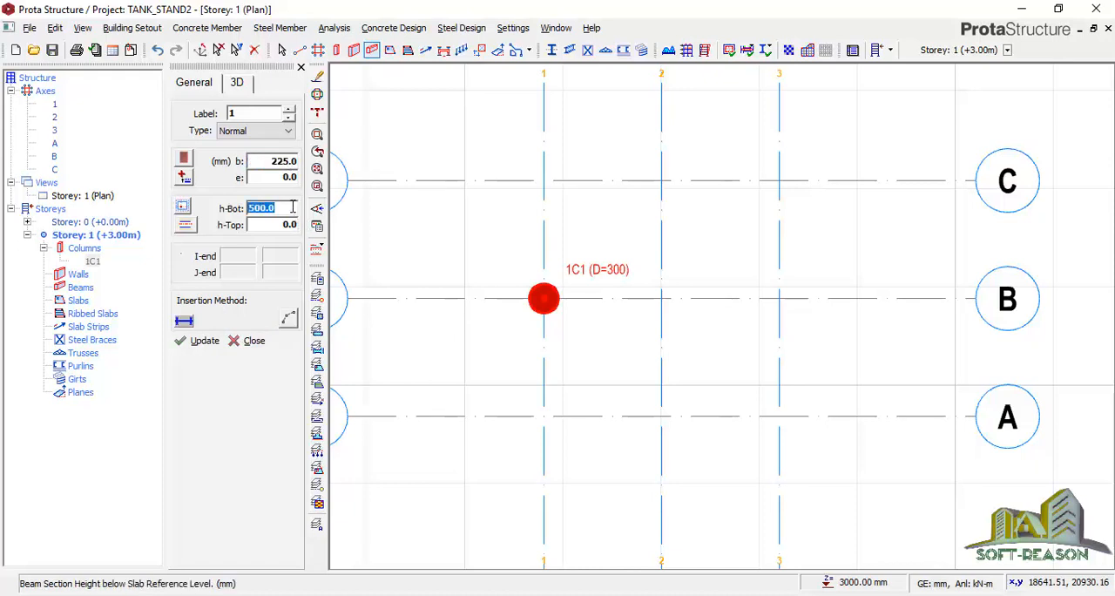
{"action": "type", "text": "450"}
{"action": "left_click", "coordinate": [545, 180]}
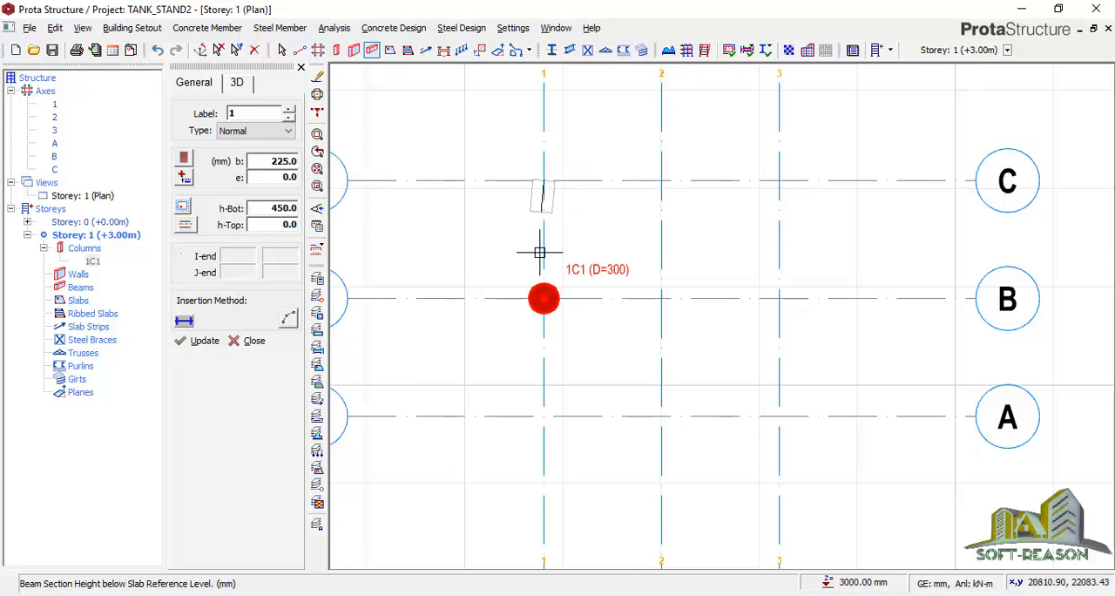
{"action": "left_click", "coordinate": [545, 415]}
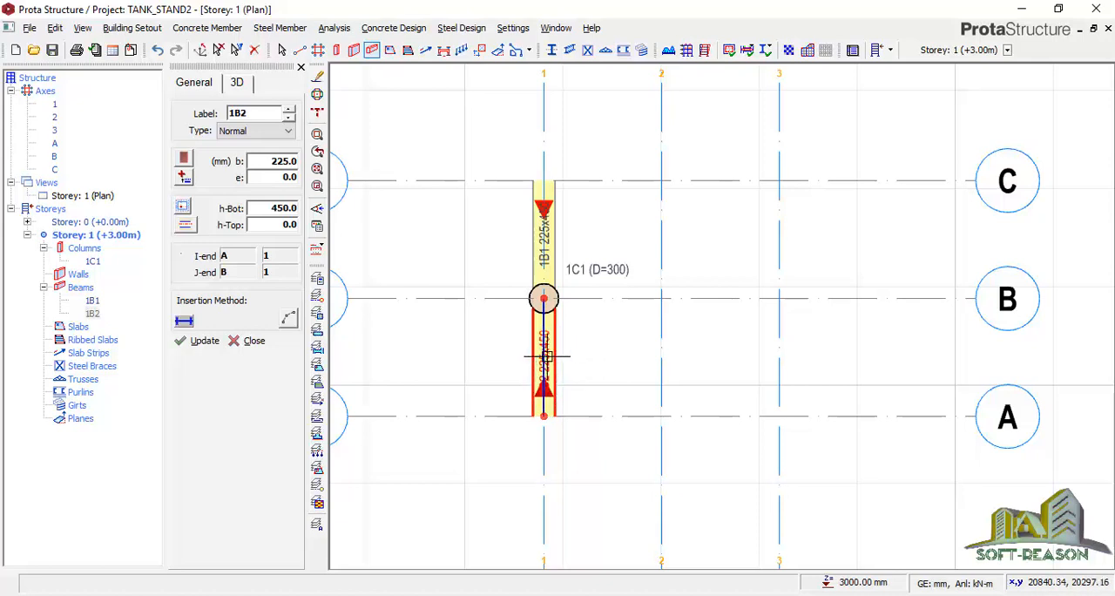
{"action": "scroll", "coordinate": [689, 332], "scroll_direction": "down", "scroll_amount": 2}
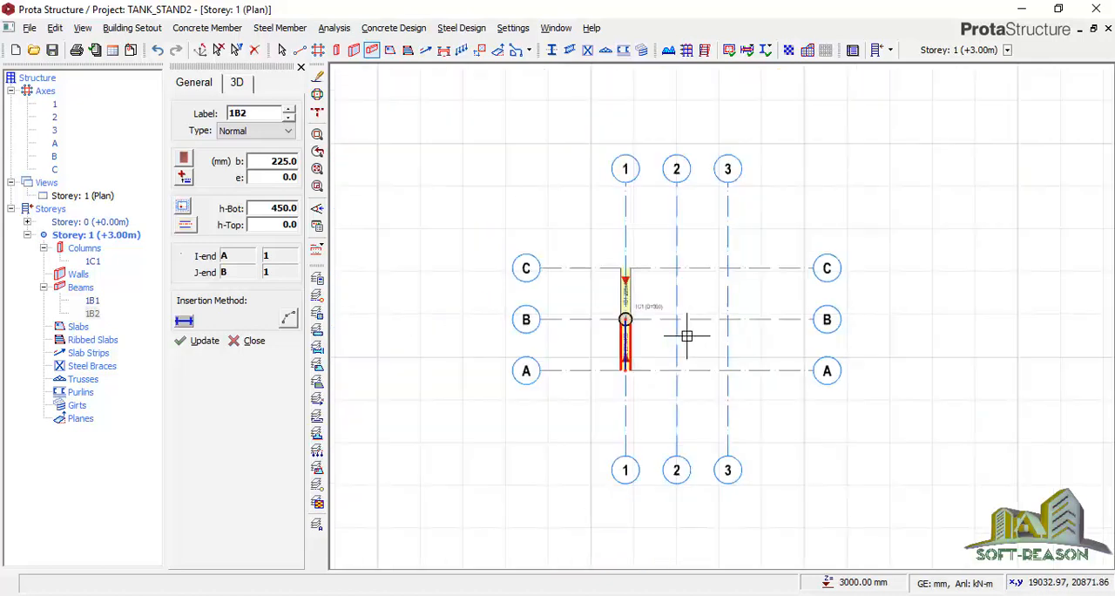
{"action": "scroll", "coordinate": [702, 334], "scroll_direction": "up", "scroll_amount": 2}
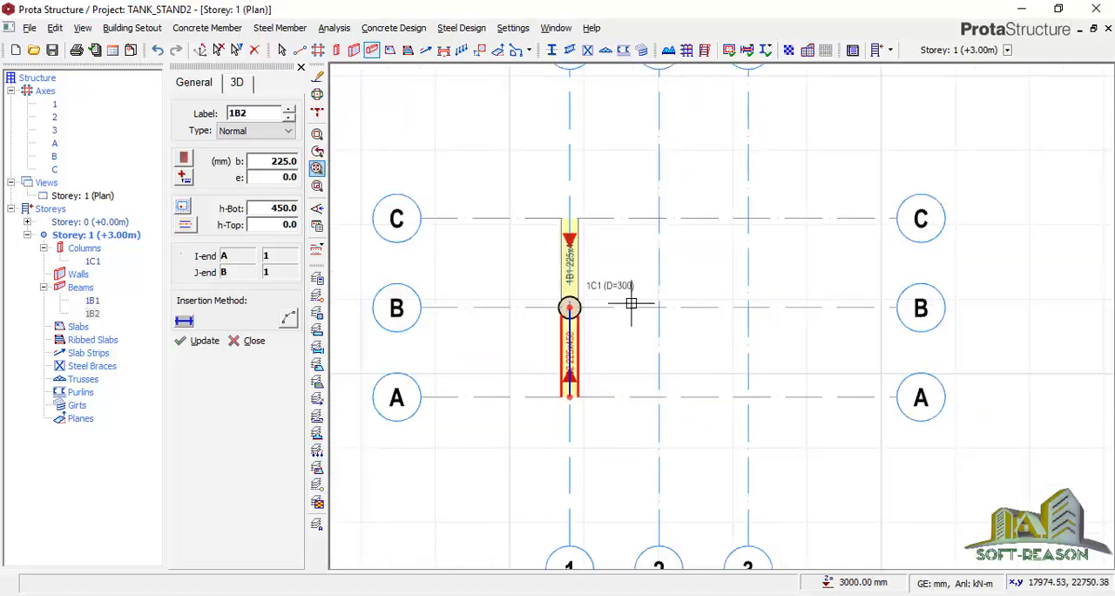
{"action": "left_click", "coordinate": [301, 70]}
Undo the insertion of the axis 1 beams and the column at B-1
{"action": "scroll", "coordinate": [521, 297], "scroll_direction": "up", "scroll_amount": 1}
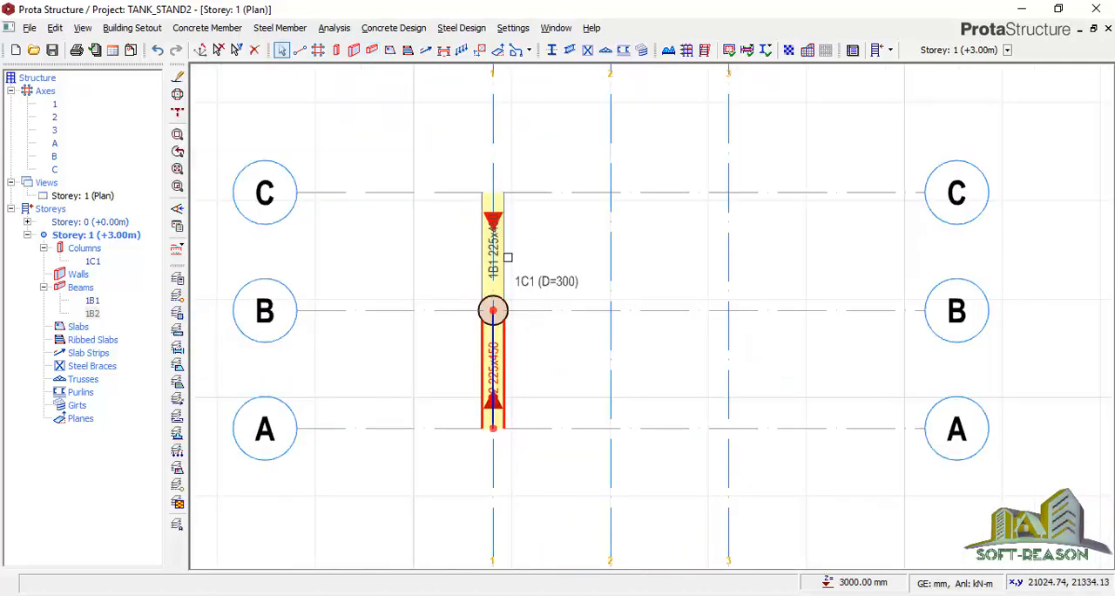
{"action": "left_click", "coordinate": [157, 52]}
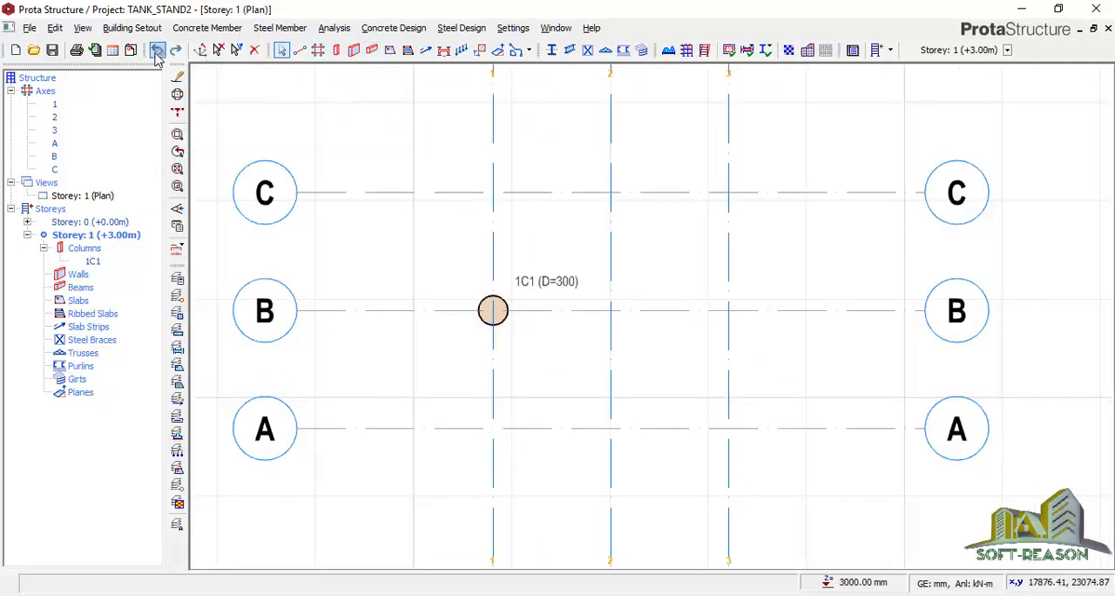
{"action": "left_click", "coordinate": [156, 51]}
Start a new column and change its concrete section from the database to the circular shape
{"action": "left_click", "coordinate": [339, 51]}
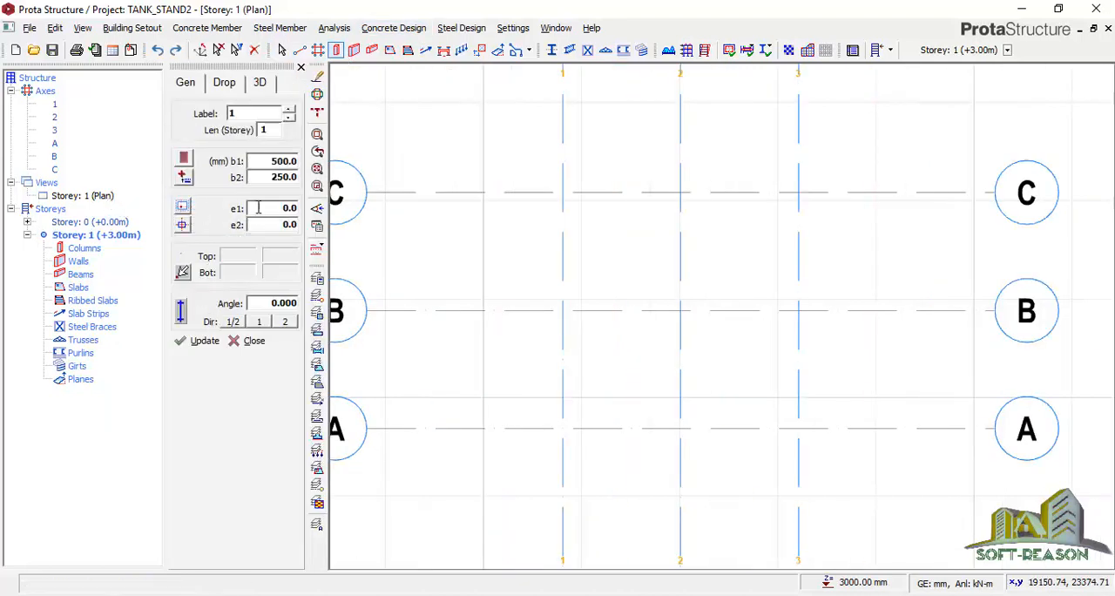
{"action": "left_click", "coordinate": [183, 158]}
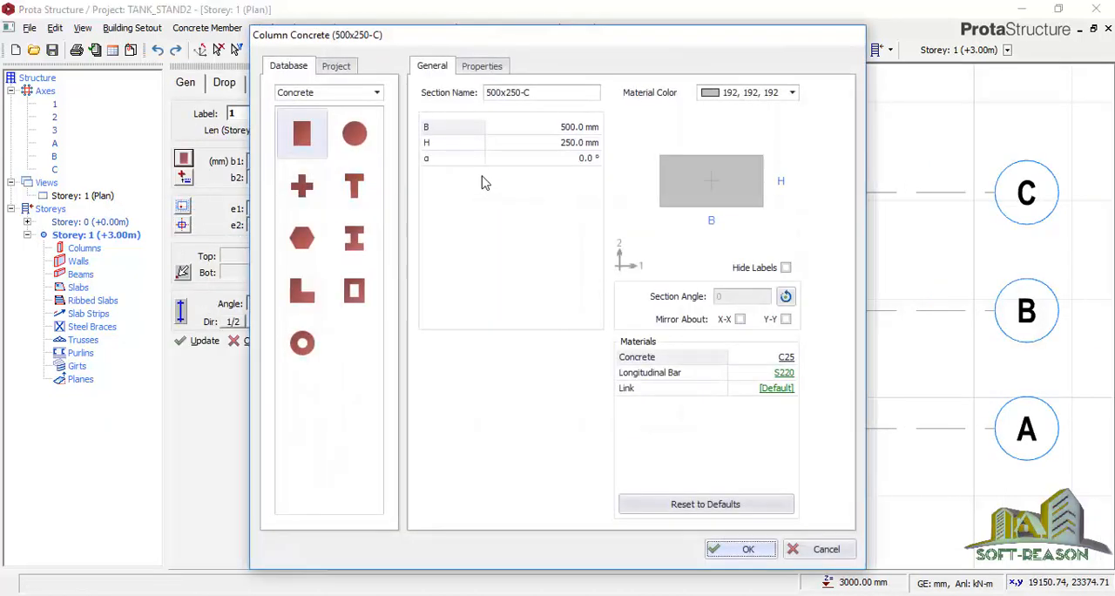
{"action": "left_click", "coordinate": [355, 134]}
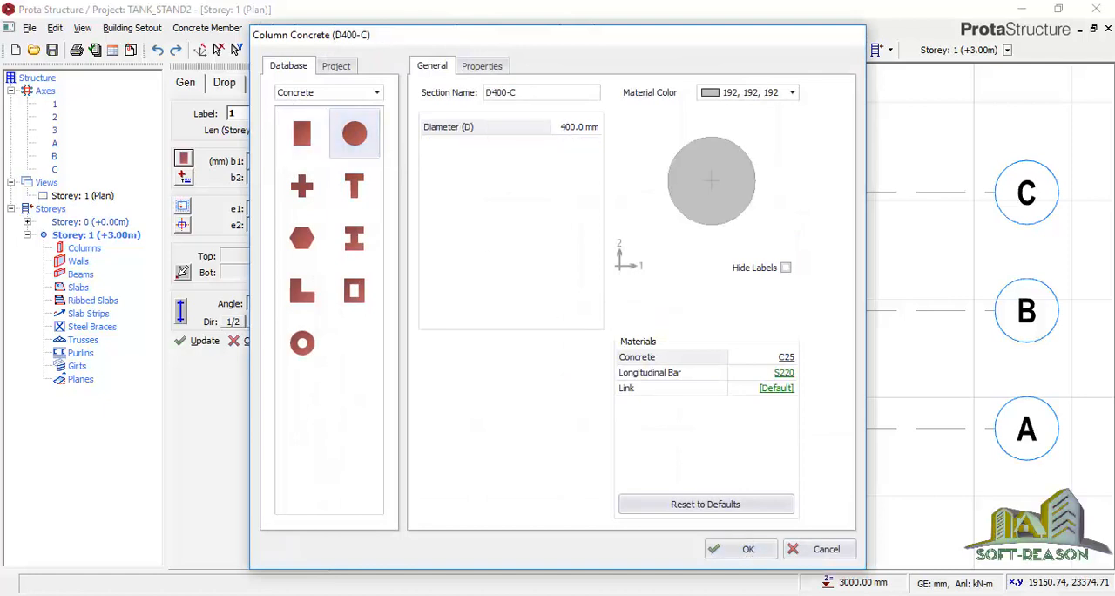
{"action": "left_click", "coordinate": [746, 549]}
Set the column diameter to 300 mm and place the column at the intersection of axes B and 2
{"action": "double_click", "coordinate": [282, 162]}
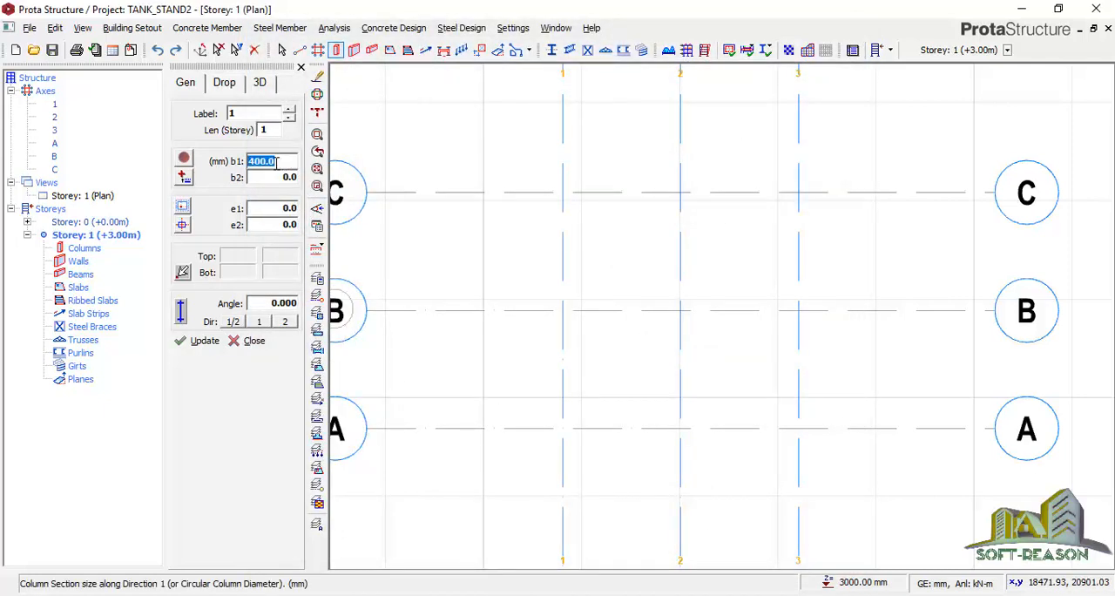
{"action": "type", "text": "3"}
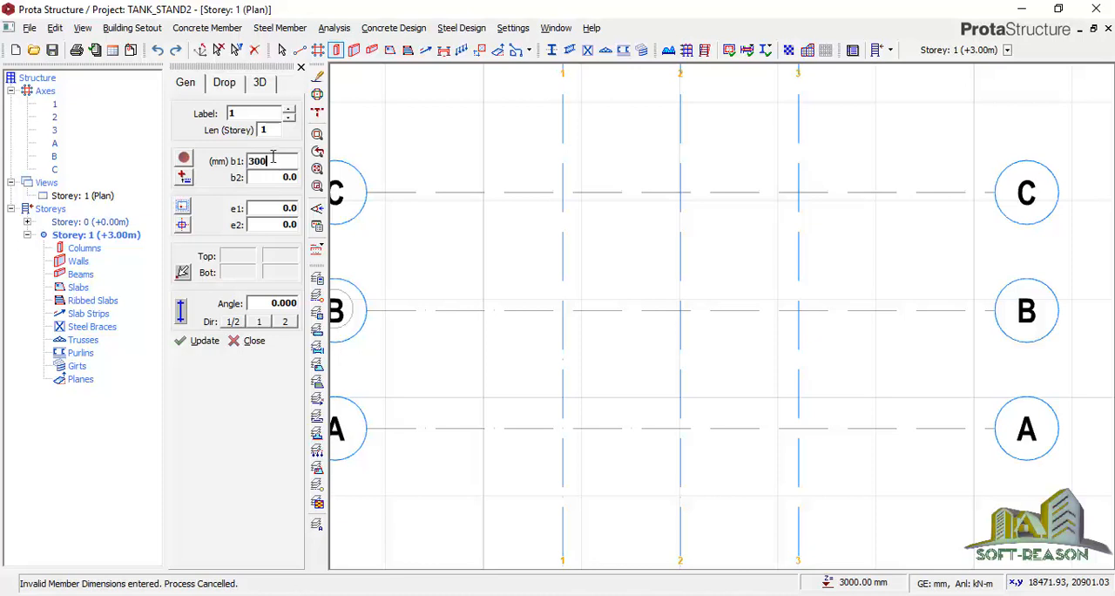
{"action": "left_click", "coordinate": [681, 310]}
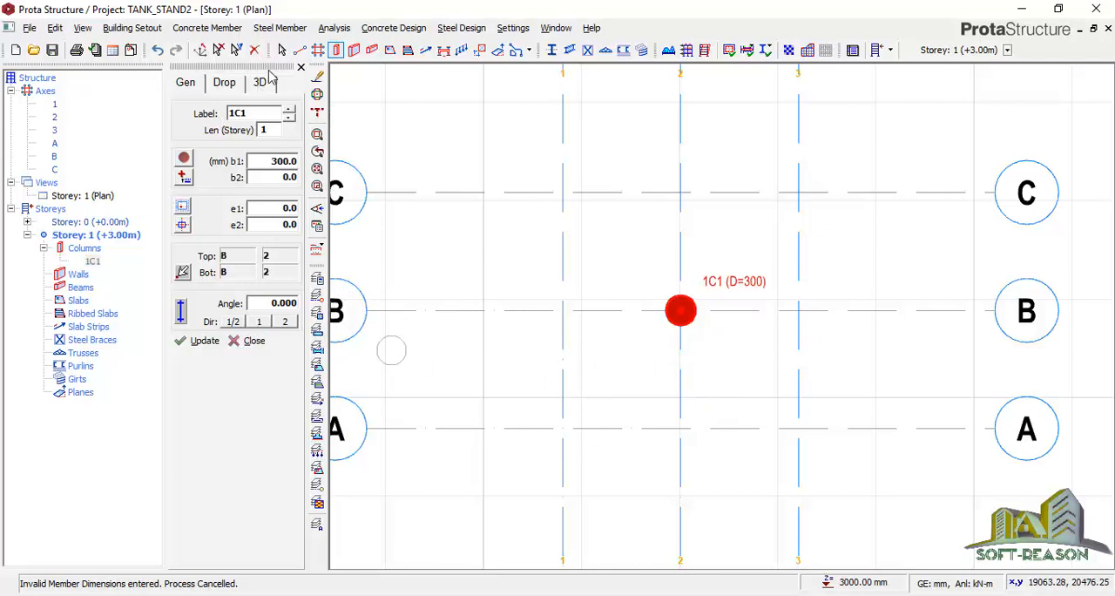
{"action": "left_click", "coordinate": [301, 68]}
{"action": "left_click", "coordinate": [300, 68]}
Insert beams 225 mm wide and 450 mm deep along axis 2 from axis C to axis A
{"action": "left_click", "coordinate": [372, 49]}
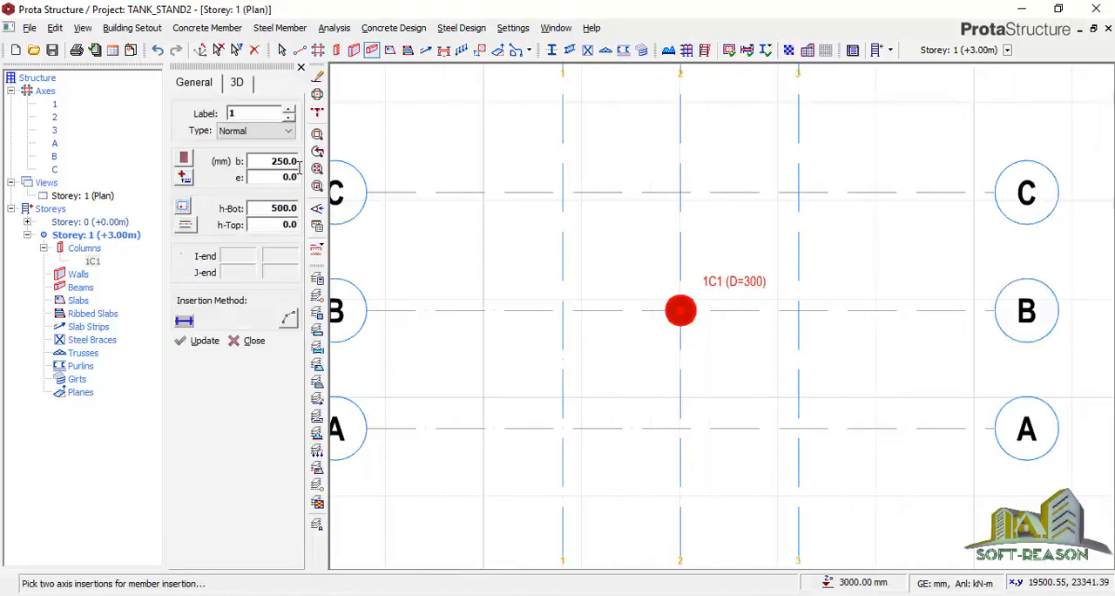
{"action": "left_click", "coordinate": [294, 207]}
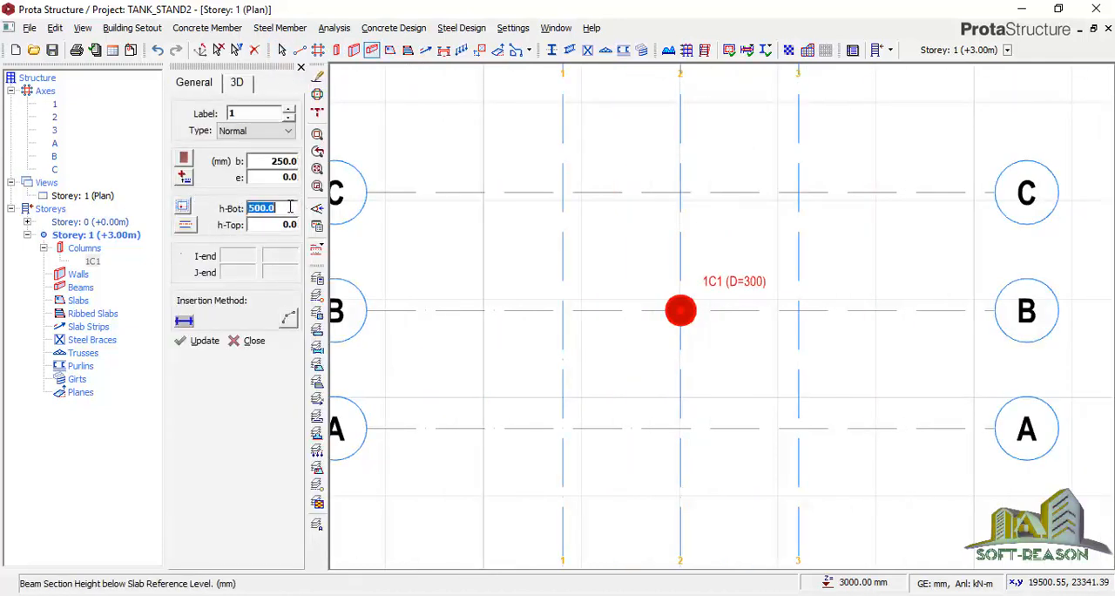
{"action": "type", "text": "2"}
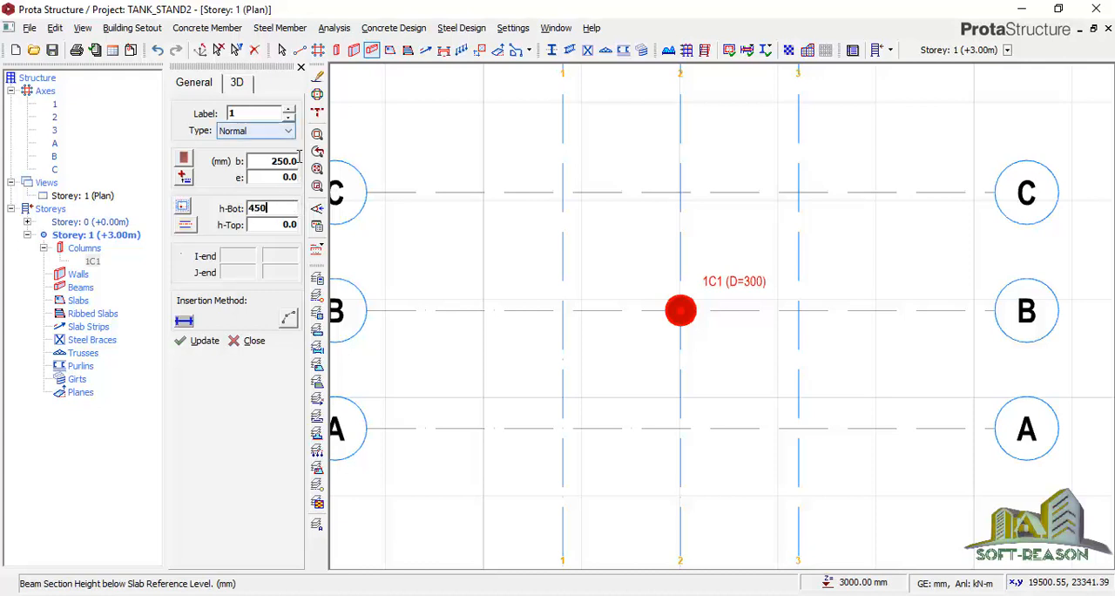
{"action": "left_click", "coordinate": [286, 166]}
{"action": "type", "text": "22"}
{"action": "key", "text": "BackSpace"}
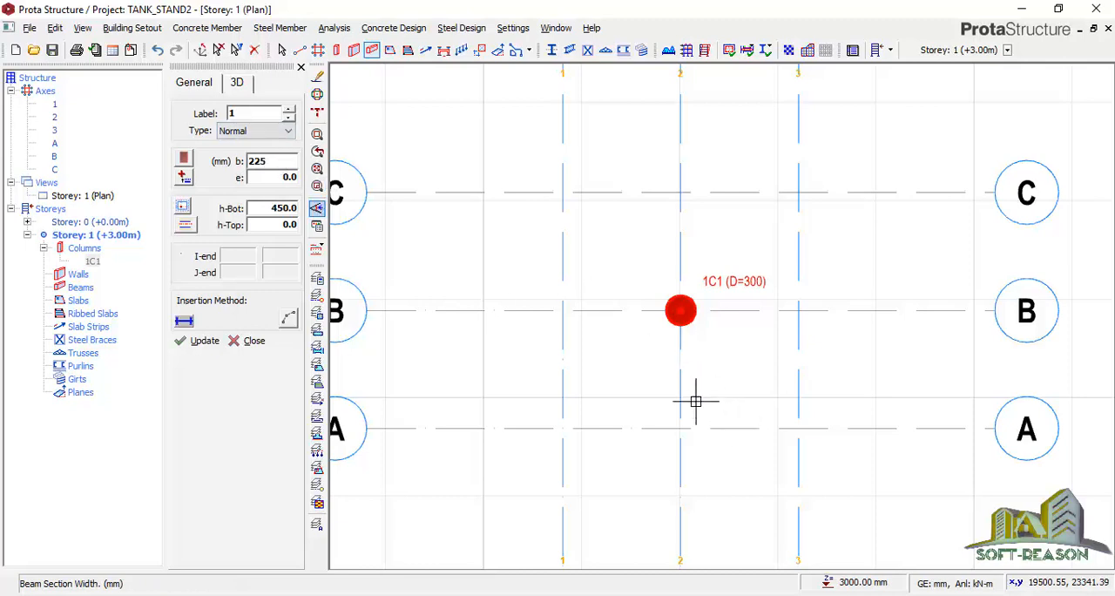
{"action": "left_click", "coordinate": [679, 190]}
{"action": "left_click", "coordinate": [681, 429]}
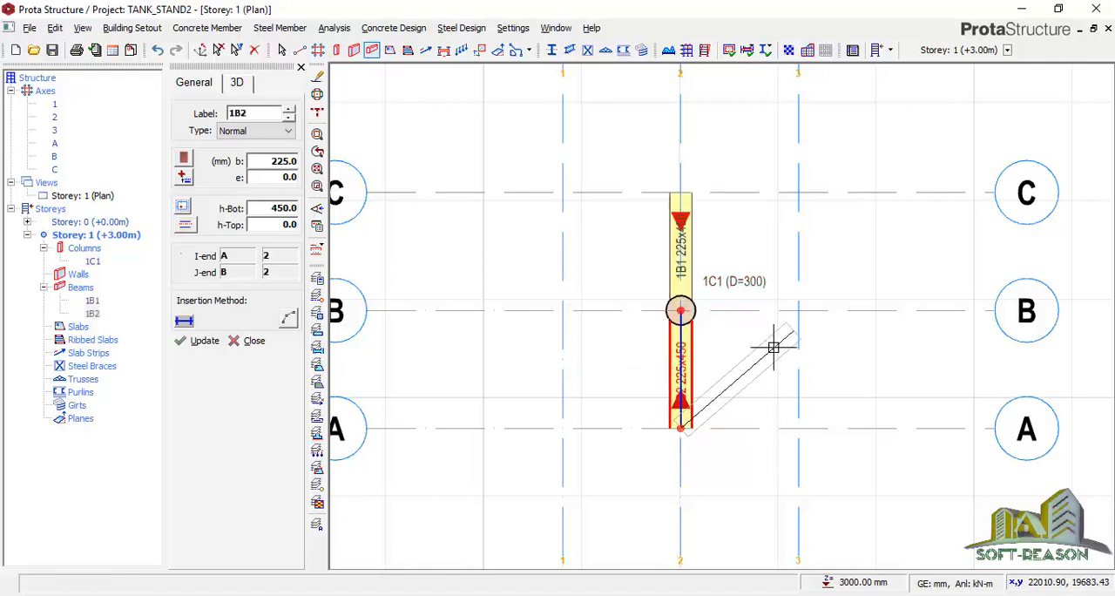
Insert beams of the same section along axis B from axis 3 to axis 1
{"action": "left_click", "coordinate": [798, 311]}
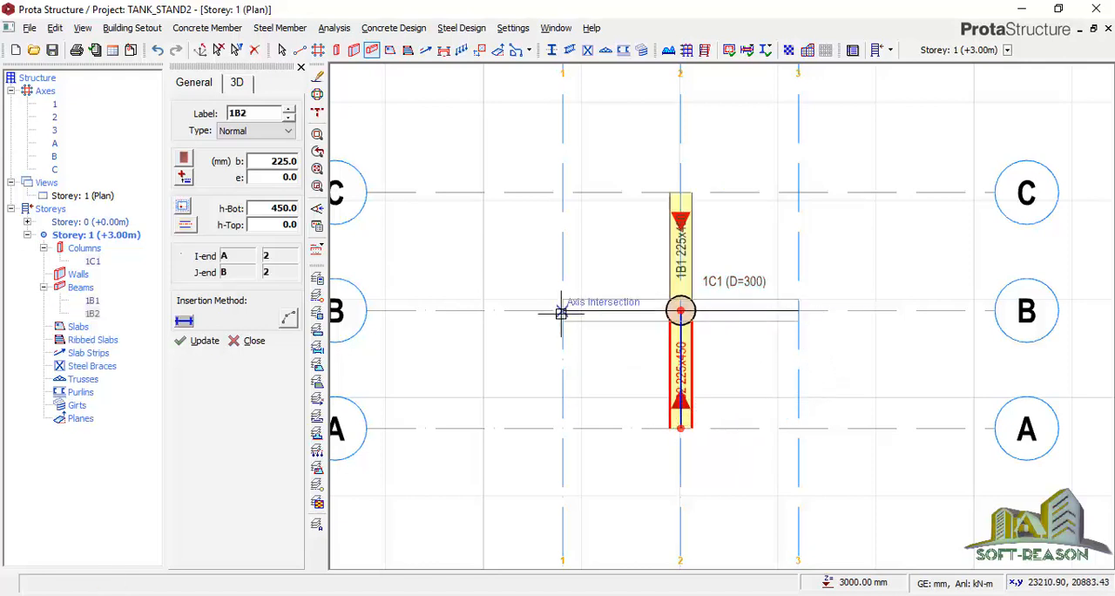
{"action": "left_click", "coordinate": [563, 311]}
{"action": "scroll", "coordinate": [598, 357], "scroll_direction": "down", "scroll_amount": 4}
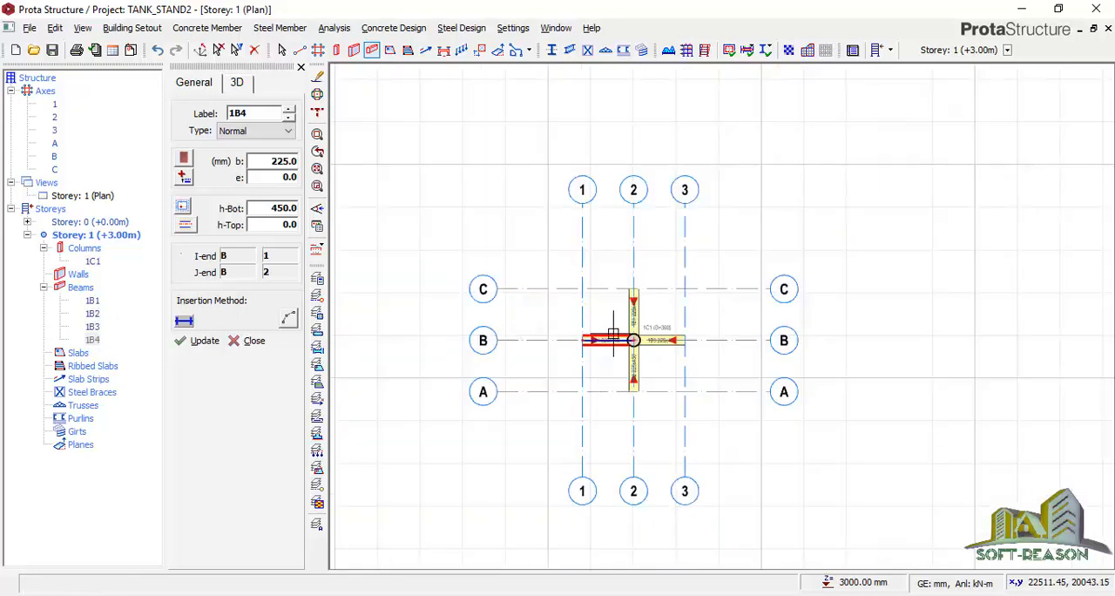
{"action": "scroll", "coordinate": [615, 318], "scroll_direction": "up", "scroll_amount": 2}
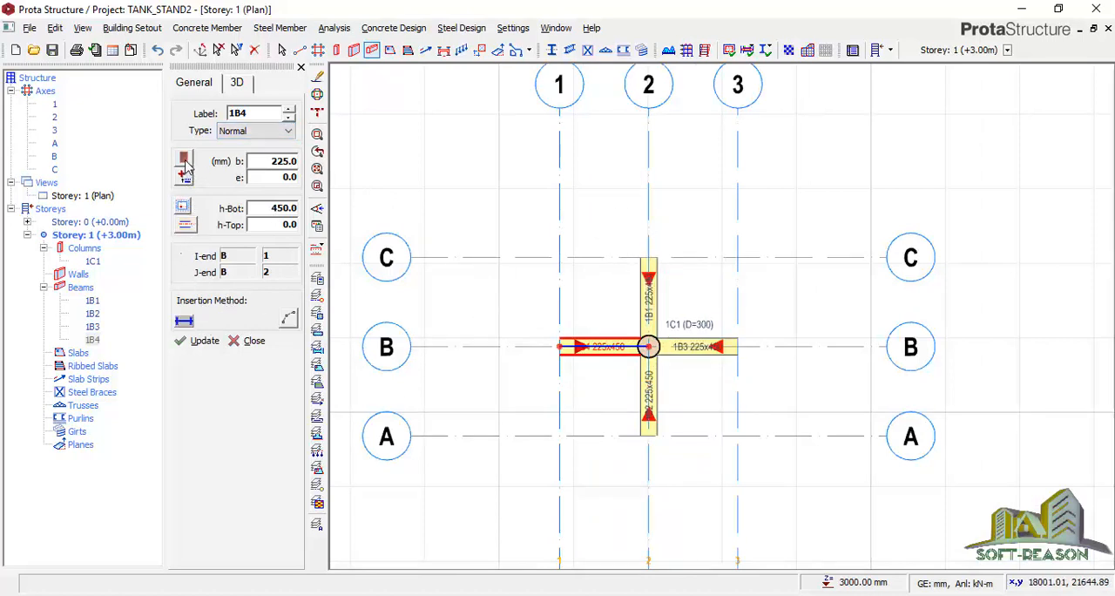
Set the beam depth to 300 mm and insert a curved beam from C-2 to B-1 with an arc offset L of -450 mm
{"action": "left_click", "coordinate": [297, 208]}
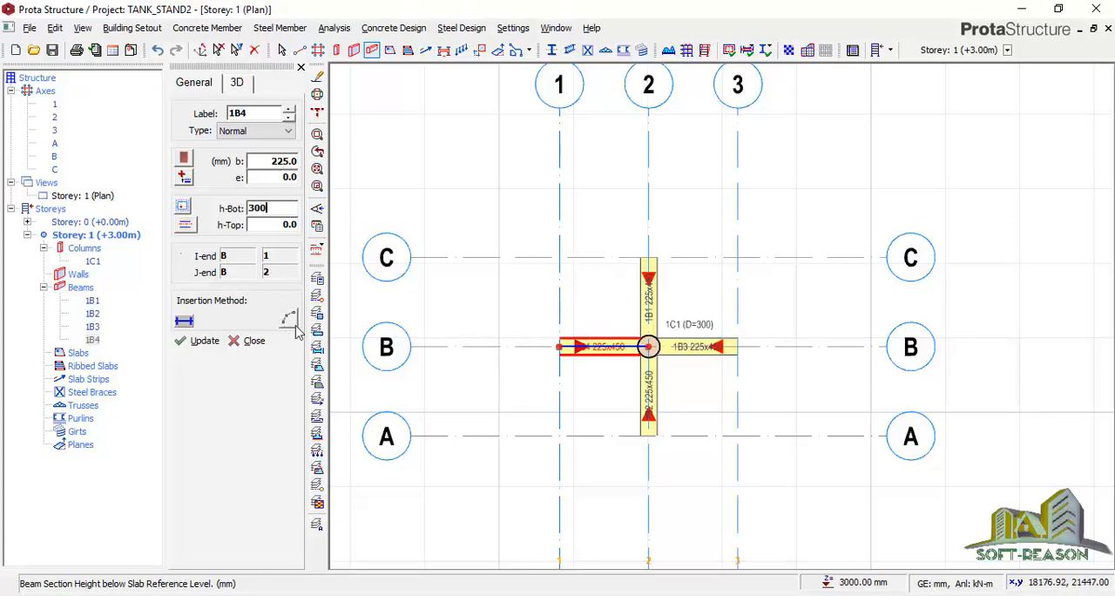
{"action": "left_click", "coordinate": [649, 257]}
{"action": "left_click", "coordinate": [558, 346]}
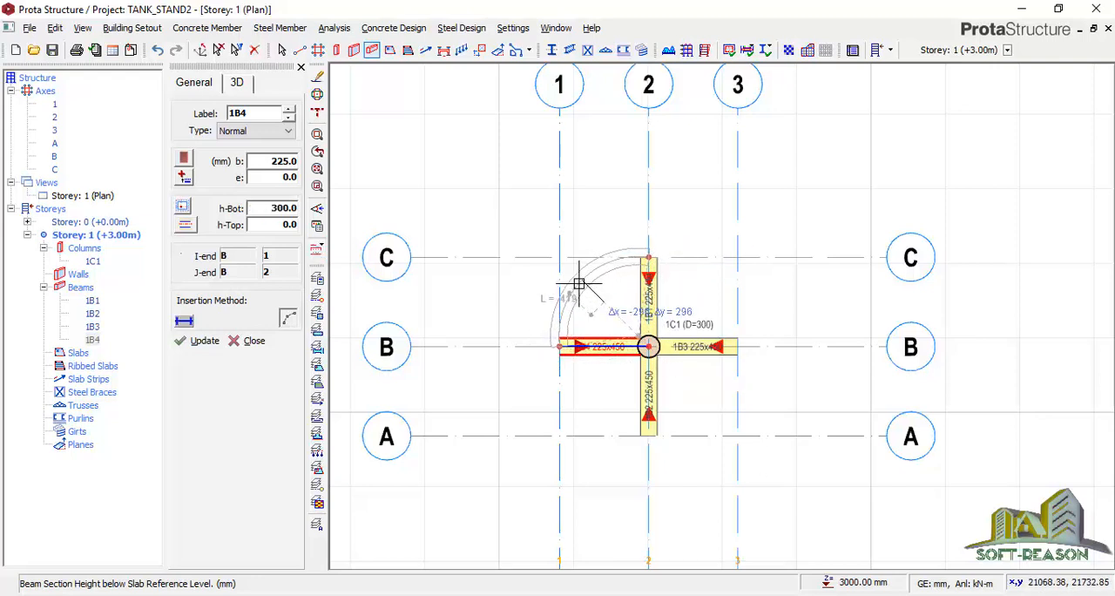
{"action": "scroll", "coordinate": [578, 284], "scroll_direction": "up", "scroll_amount": 3}
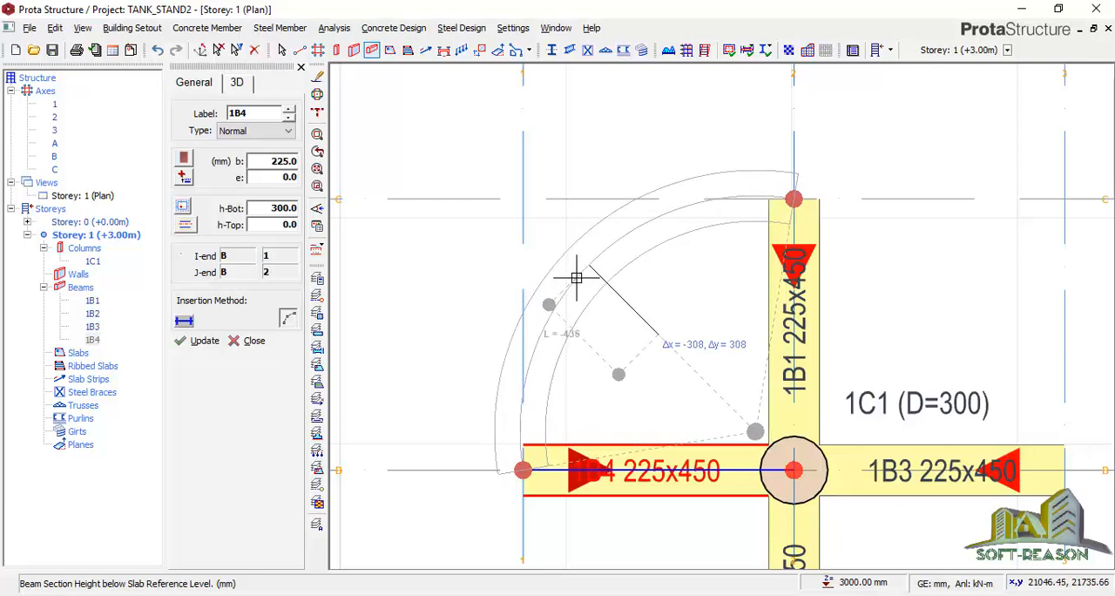
{"action": "key", "text": "Tab"}
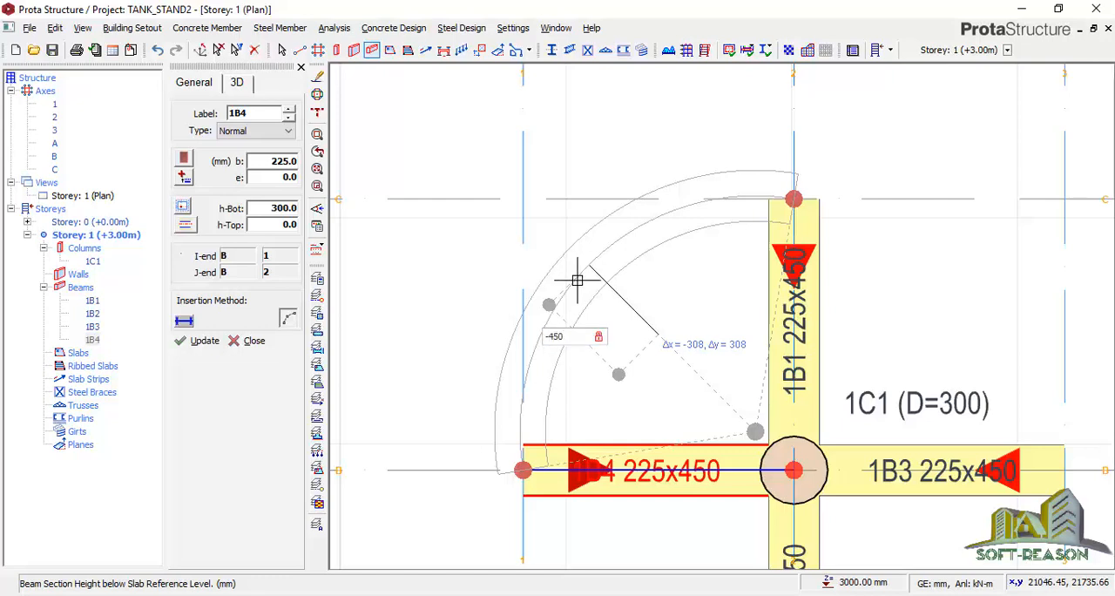
{"action": "key", "text": "Return"}
{"action": "scroll", "coordinate": [485, 167], "scroll_direction": "down", "scroll_amount": 2}
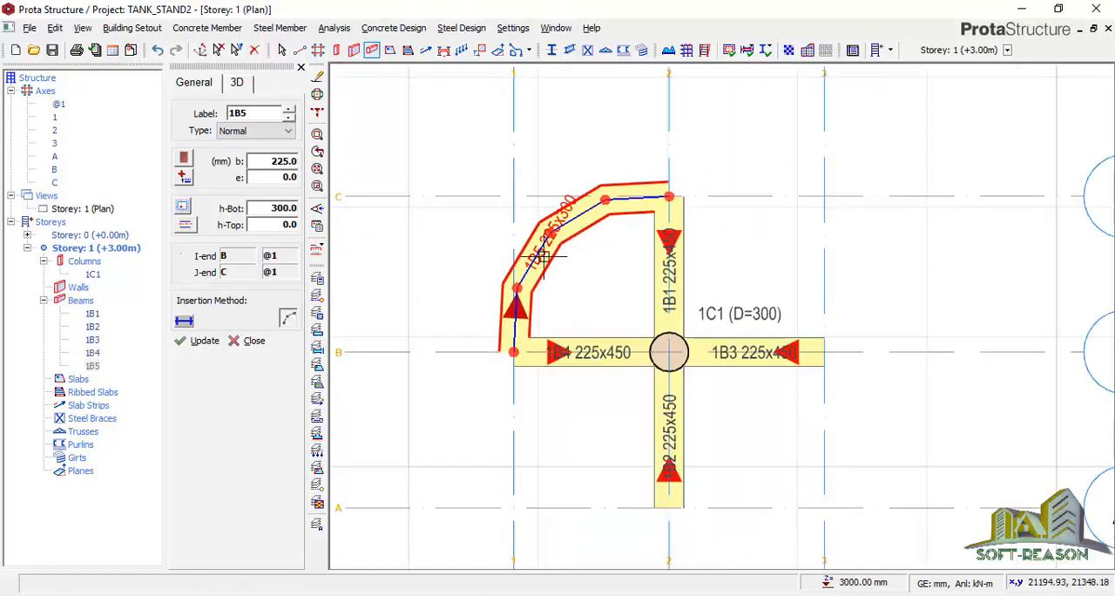
Insert a curved beam from B-1 to A-2 with an arc offset L of -450 mm
{"action": "scroll", "coordinate": [580, 352], "scroll_direction": "down", "scroll_amount": 2}
{"action": "left_click", "coordinate": [547, 350]}
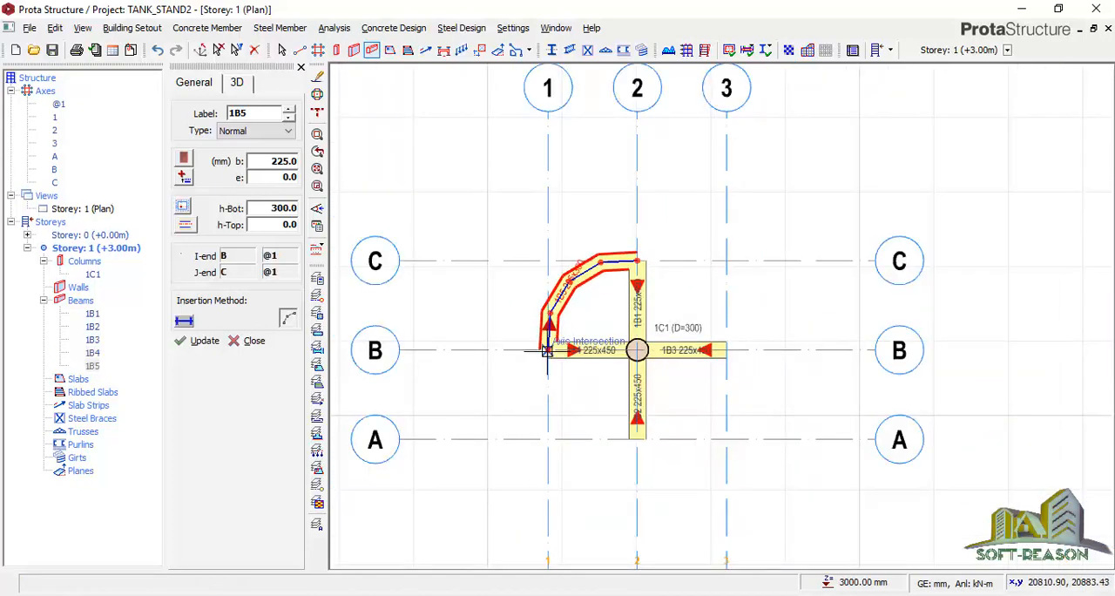
{"action": "left_click", "coordinate": [629, 438]}
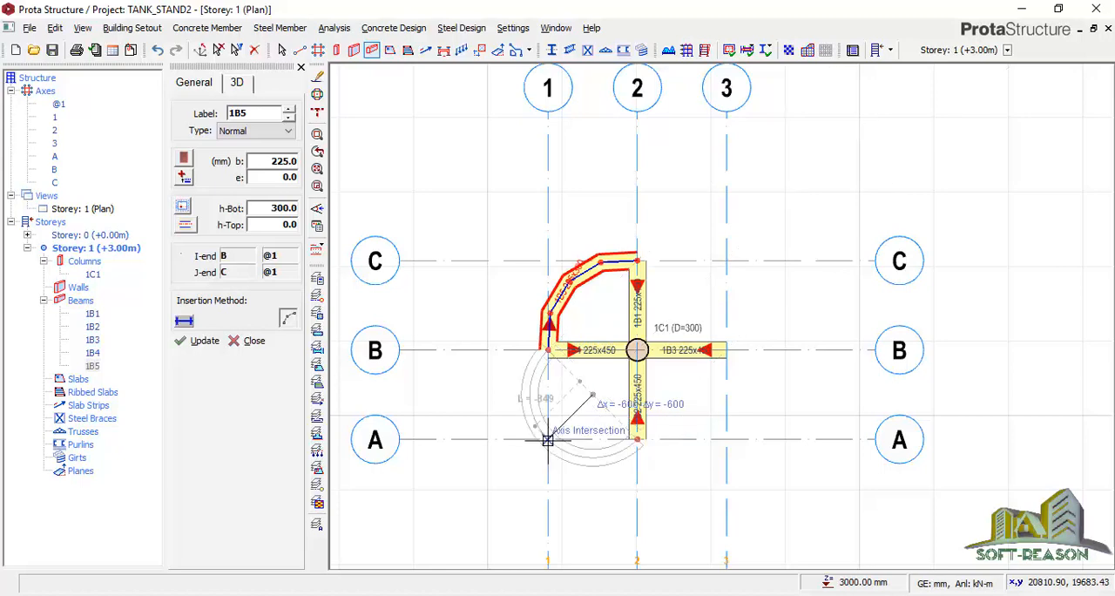
{"action": "scroll", "coordinate": [557, 416], "scroll_direction": "up", "scroll_amount": 2}
{"action": "scroll", "coordinate": [562, 416], "scroll_direction": "up", "scroll_amount": 1}
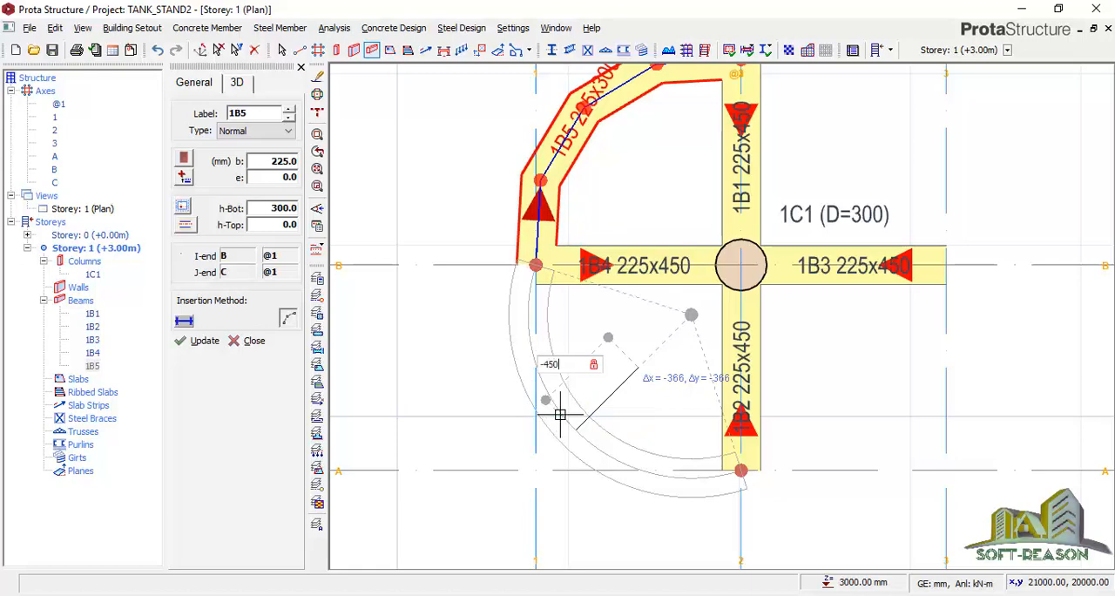
{"action": "key", "text": "Return"}
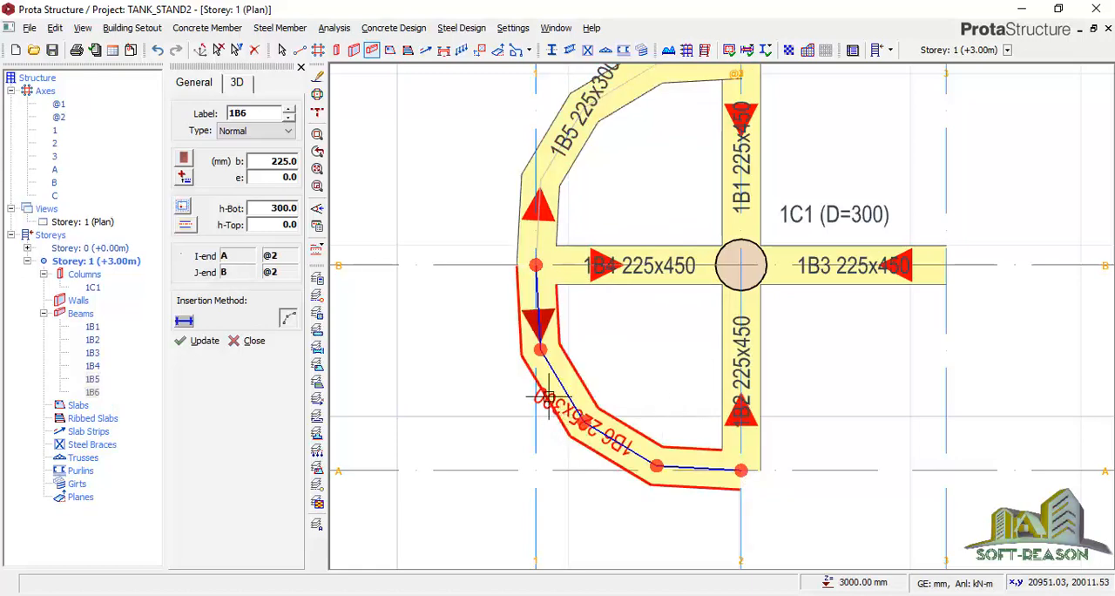
{"action": "scroll", "coordinate": [481, 388], "scroll_direction": "down", "scroll_amount": 4}
Insert a curved beam from A-2 to B-3 with an arc offset L of -450 mm
{"action": "scroll", "coordinate": [585, 416], "scroll_direction": "up", "scroll_amount": 4}
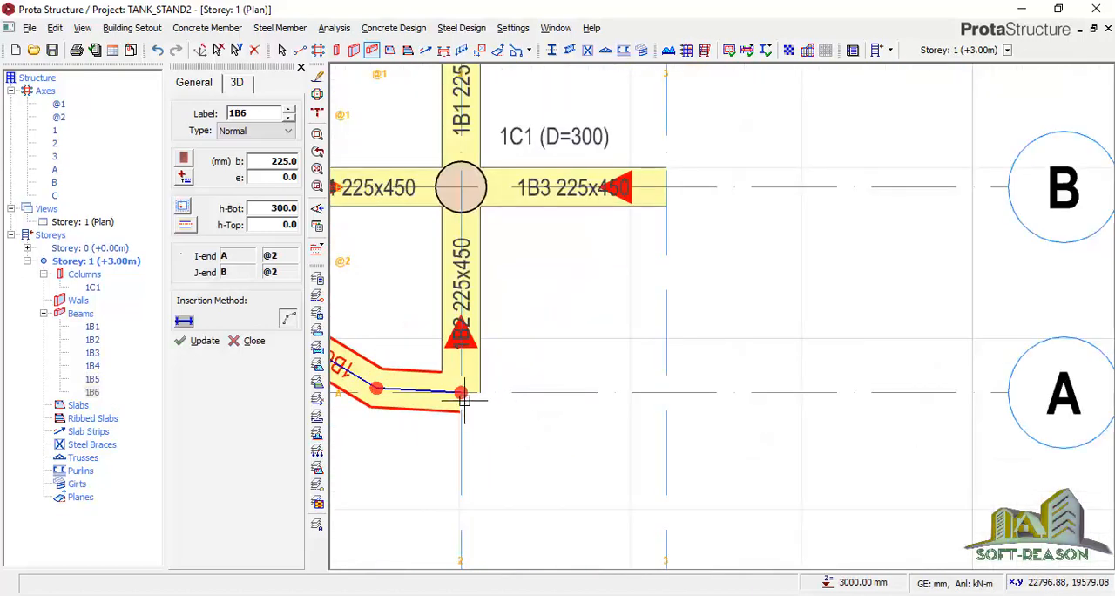
{"action": "left_click", "coordinate": [461, 393]}
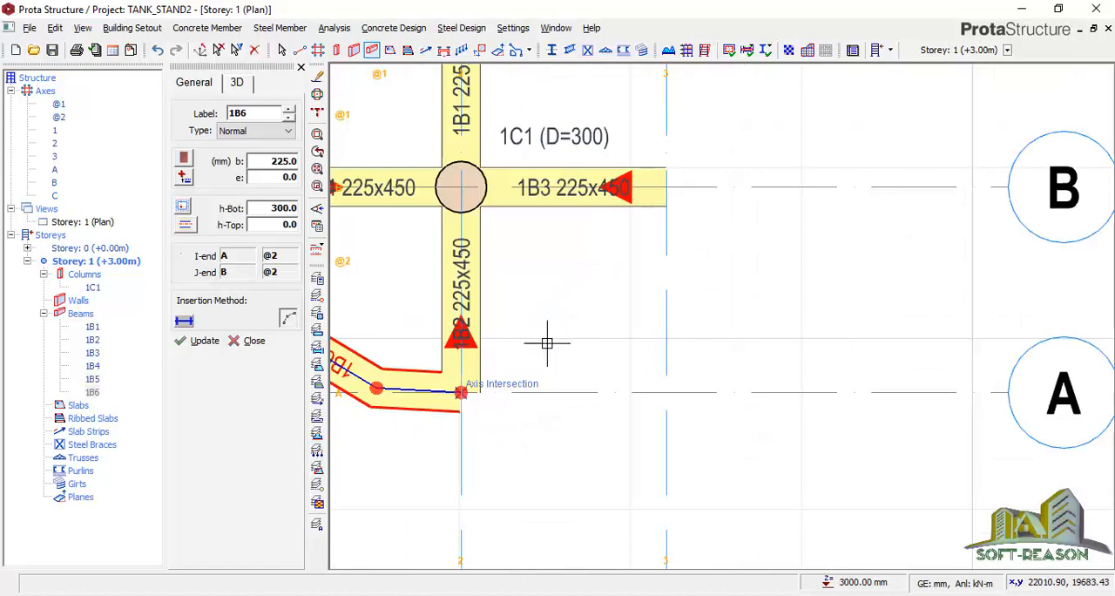
{"action": "left_click", "coordinate": [667, 188]}
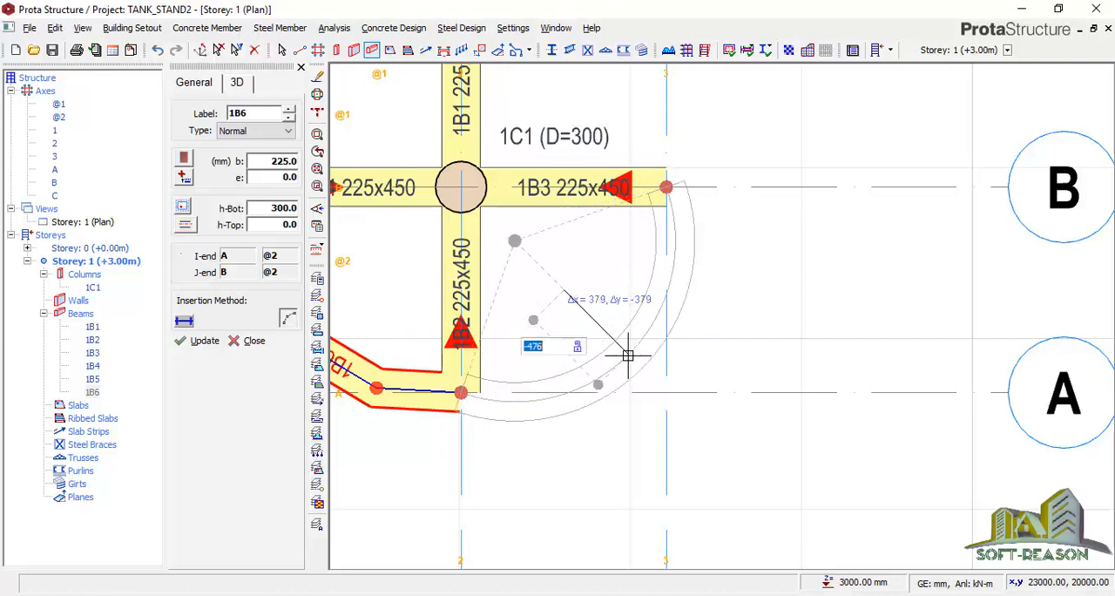
{"action": "type", "text": "-"}
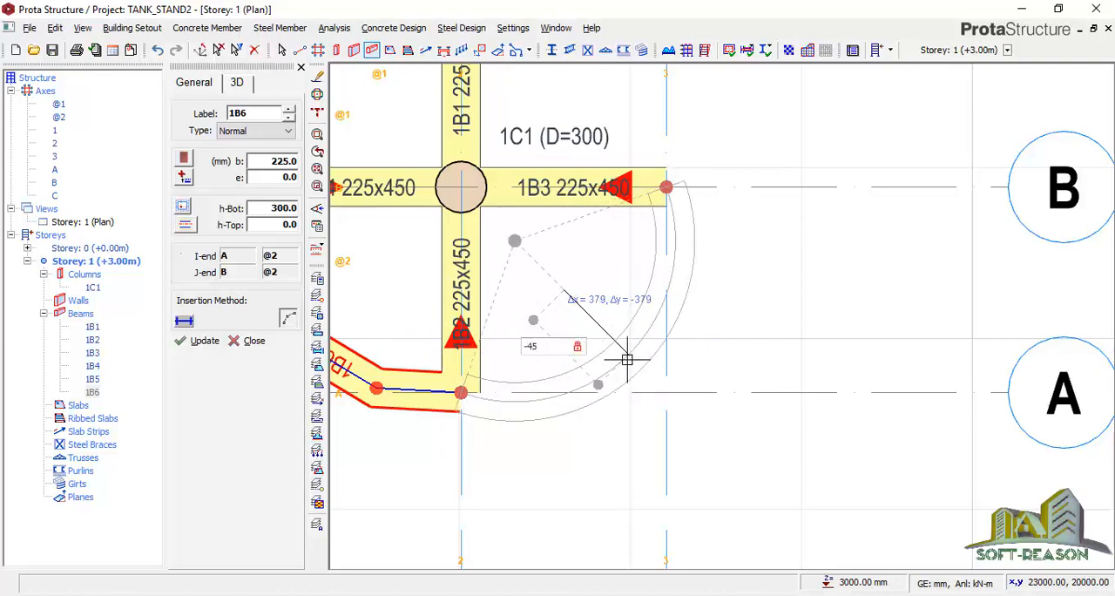
{"action": "key", "text": "Return"}
{"action": "scroll", "coordinate": [597, 182], "scroll_direction": "down", "scroll_amount": 2}
Complete the ring with a curved beam from C-2 to B-3 using an arc offset L of 450 mm, and end beam insertion
{"action": "scroll", "coordinate": [577, 292], "scroll_direction": "up", "scroll_amount": 1}
{"action": "left_click", "coordinate": [523, 235]}
{"action": "left_click", "coordinate": [680, 395]}
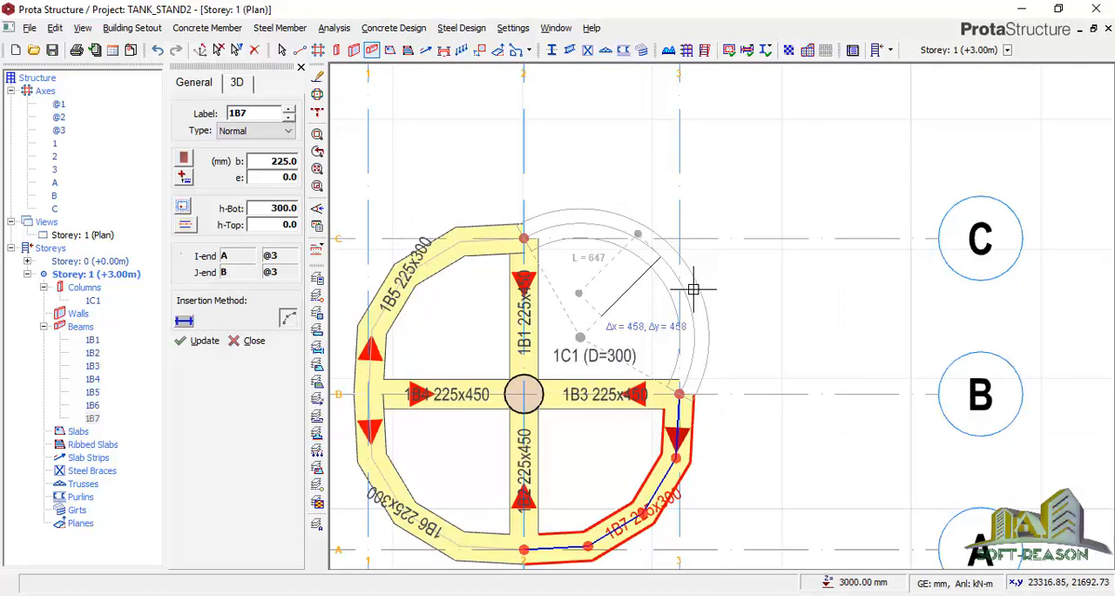
{"action": "key", "text": "Tab"}
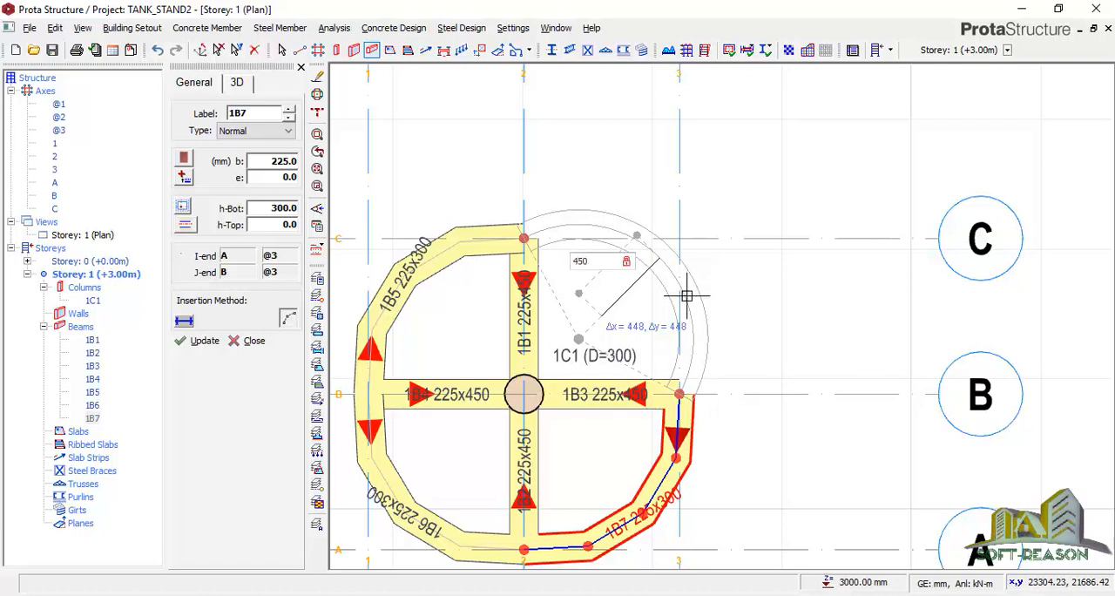
{"action": "key", "text": "Return"}
{"action": "scroll", "coordinate": [740, 293], "scroll_direction": "down", "scroll_amount": 3}
{"action": "scroll", "coordinate": [758, 332], "scroll_direction": "up", "scroll_amount": 3}
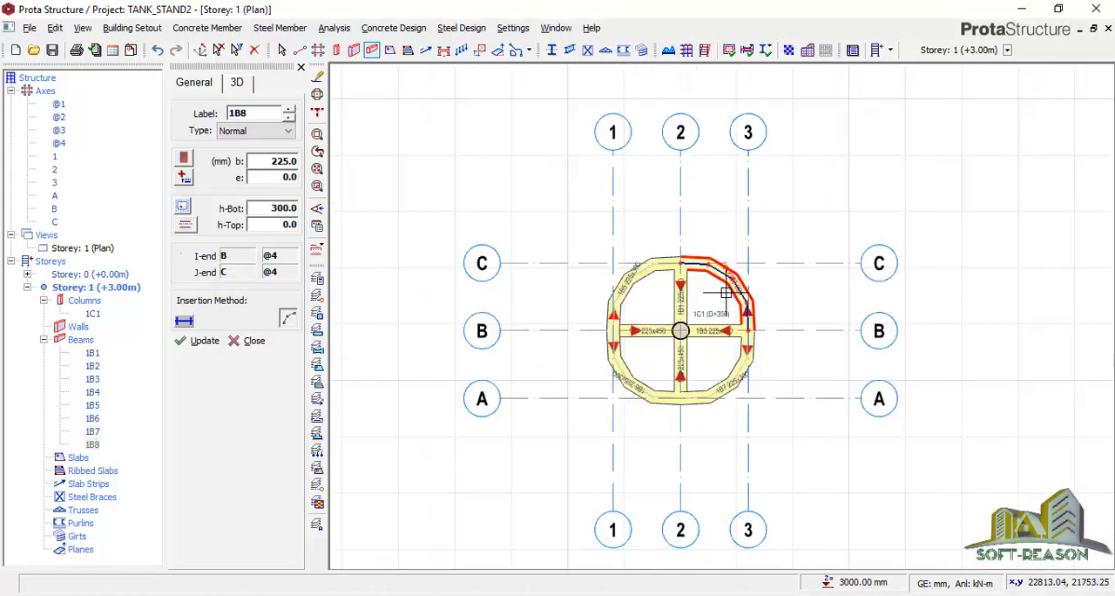
{"action": "scroll", "coordinate": [751, 355], "scroll_direction": "up", "scroll_amount": 1}
{"action": "scroll", "coordinate": [654, 335], "scroll_direction": "down", "scroll_amount": 3}
{"action": "scroll", "coordinate": [484, 257], "scroll_direction": "up", "scroll_amount": 2}
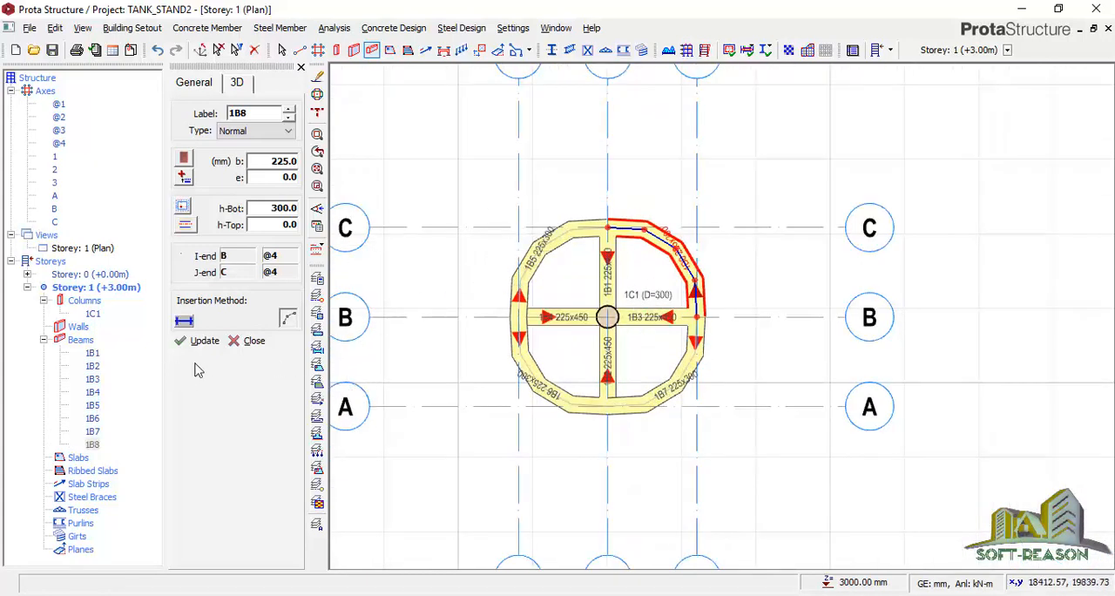
{"action": "left_click", "coordinate": [244, 341]}
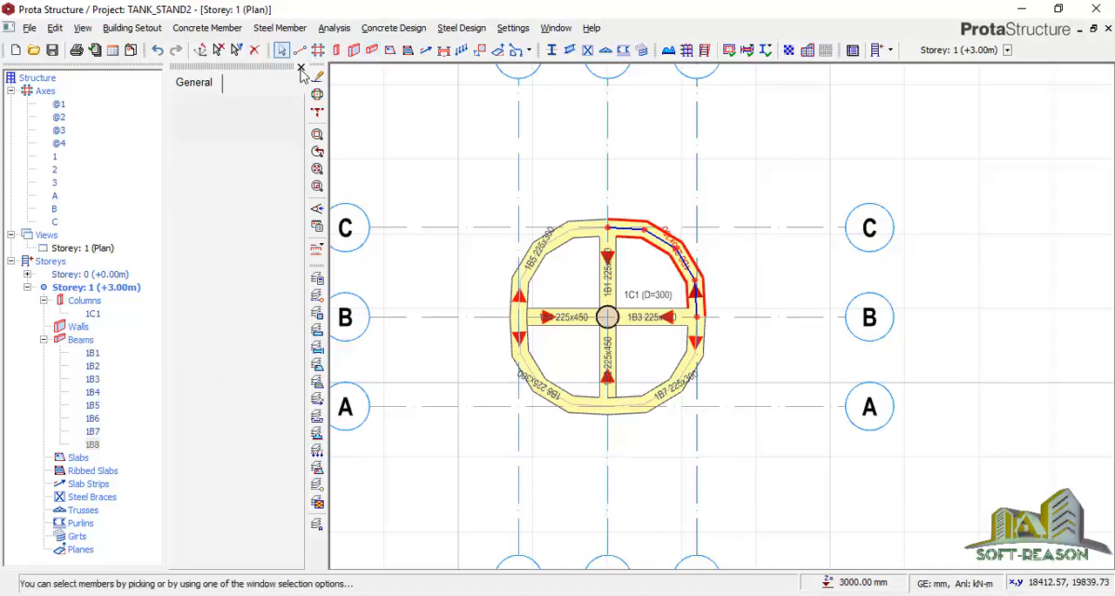
{"action": "scroll", "coordinate": [539, 327], "scroll_direction": "up", "scroll_amount": 1}
{"action": "key", "text": "Escape"}
{"action": "scroll", "coordinate": [506, 191], "scroll_direction": "up", "scroll_amount": 2}
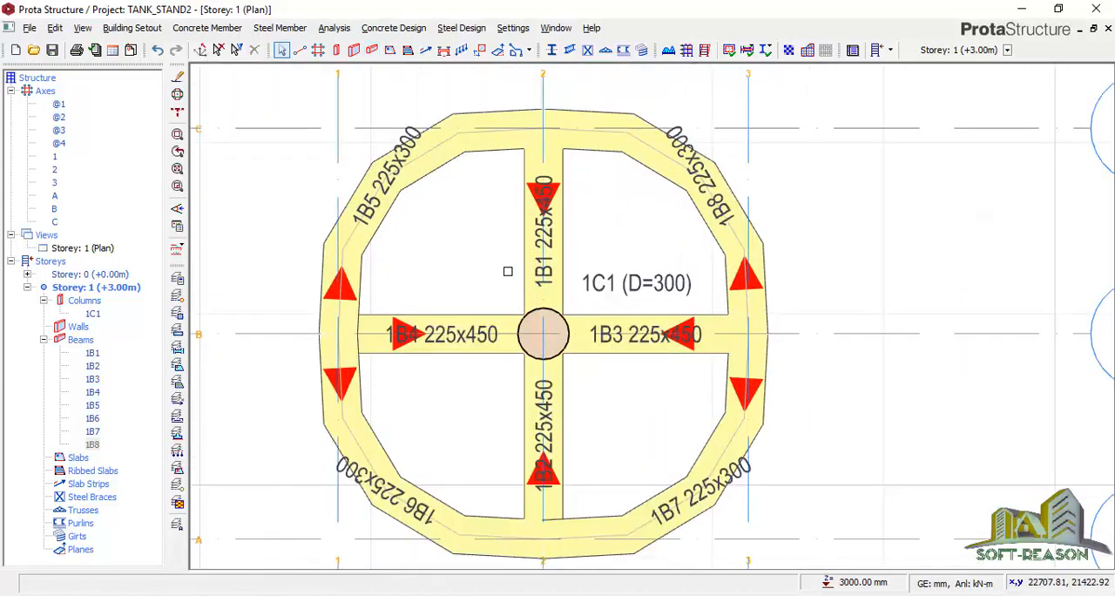
{"action": "scroll", "coordinate": [471, 233], "scroll_direction": "down", "scroll_amount": 2}
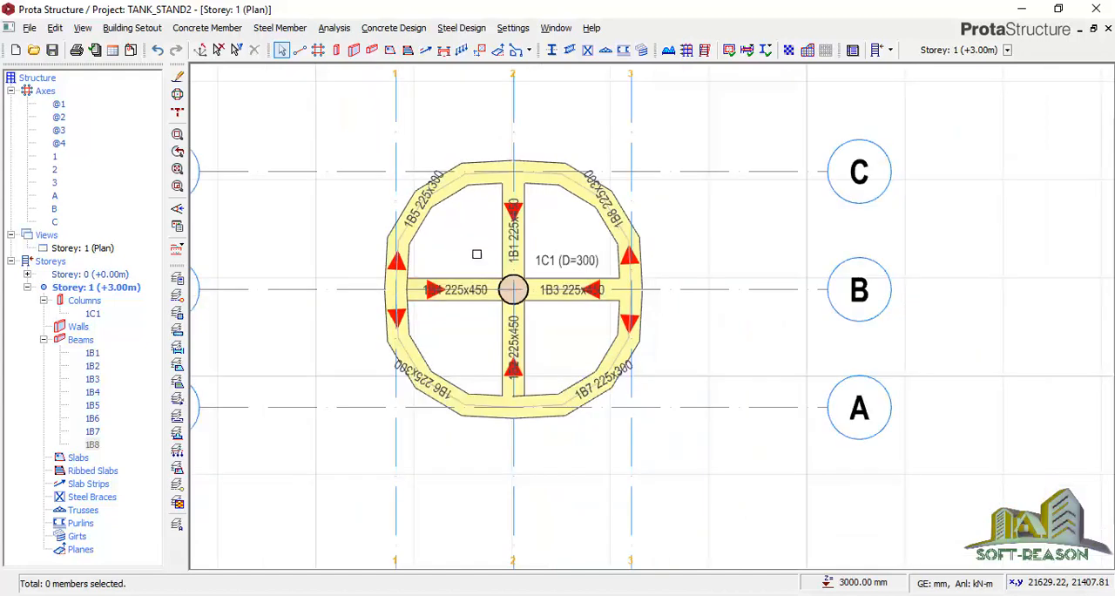
{"action": "scroll", "coordinate": [467, 210], "scroll_direction": "up", "scroll_amount": 1}
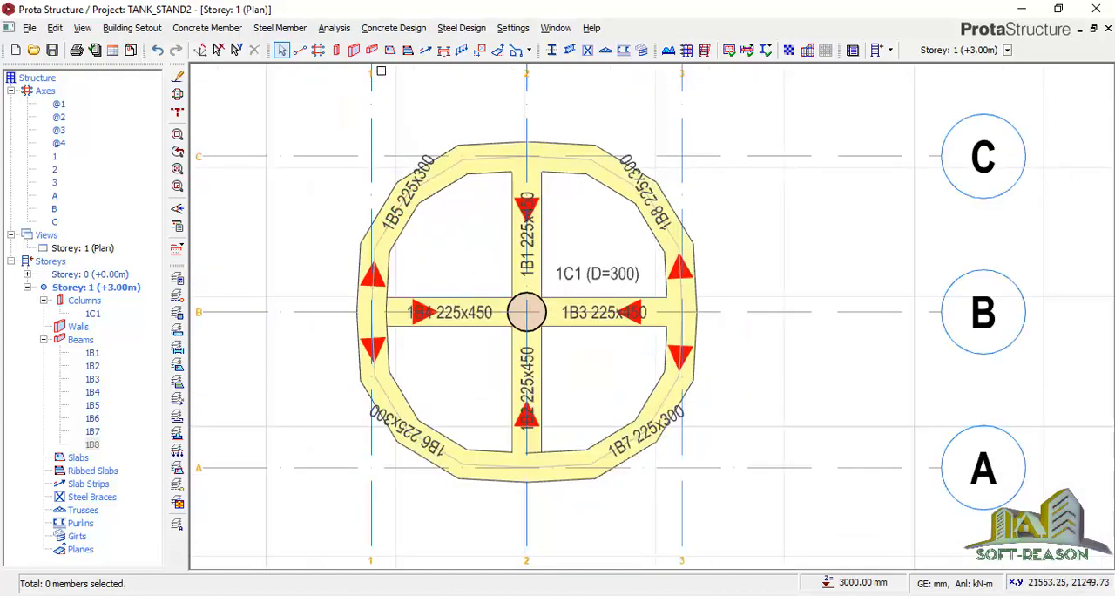
Start slab insertion and set the slab depth h to 150 mm
{"action": "left_click", "coordinate": [390, 50]}
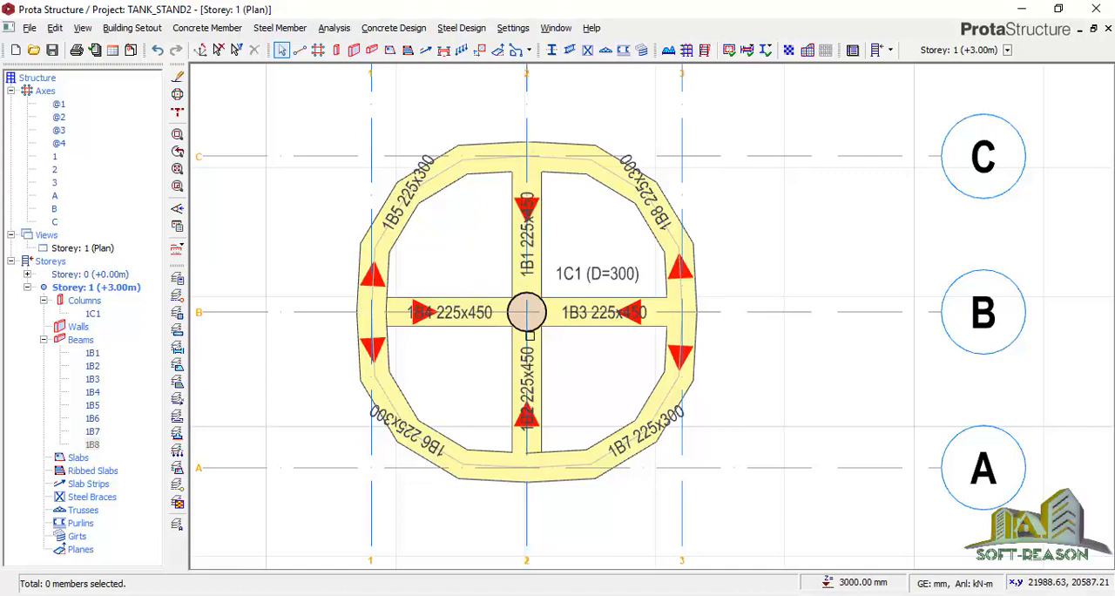
{"action": "left_click", "coordinate": [390, 52]}
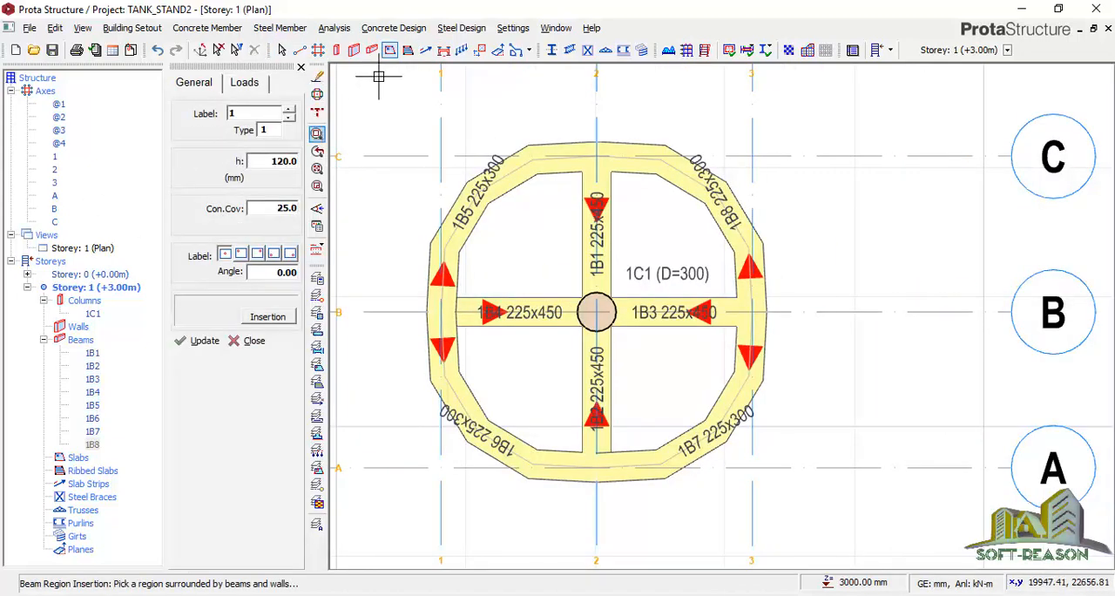
{"action": "double_click", "coordinate": [284, 161]}
{"action": "type", "text": "150"}
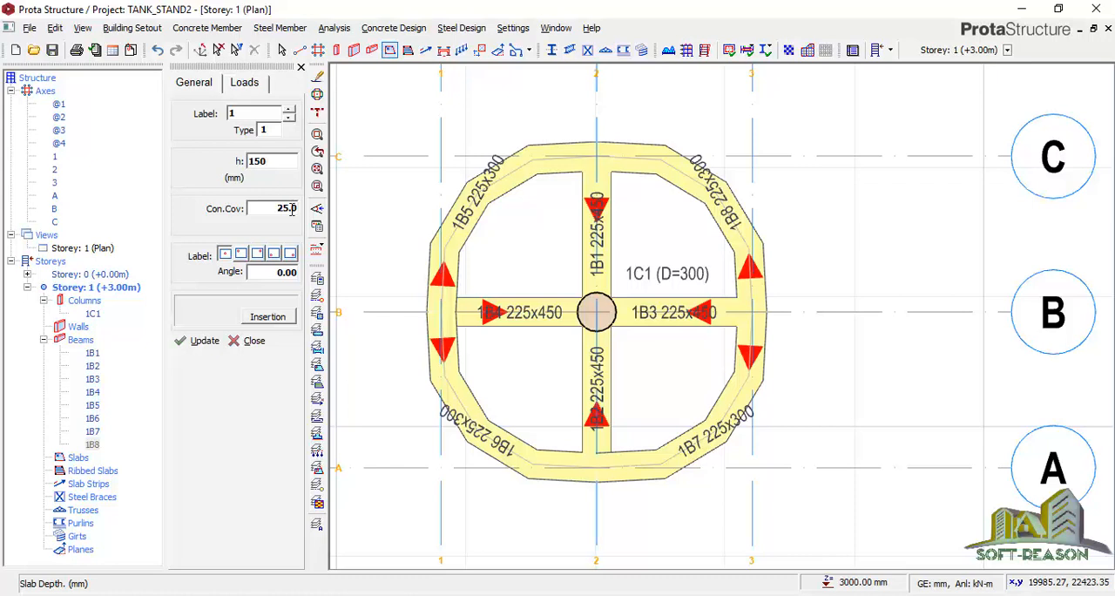
Set the slab loads to the Flat Roof dead load of 1.000 and an imposed load of 2.000
{"action": "left_click", "coordinate": [246, 85]}
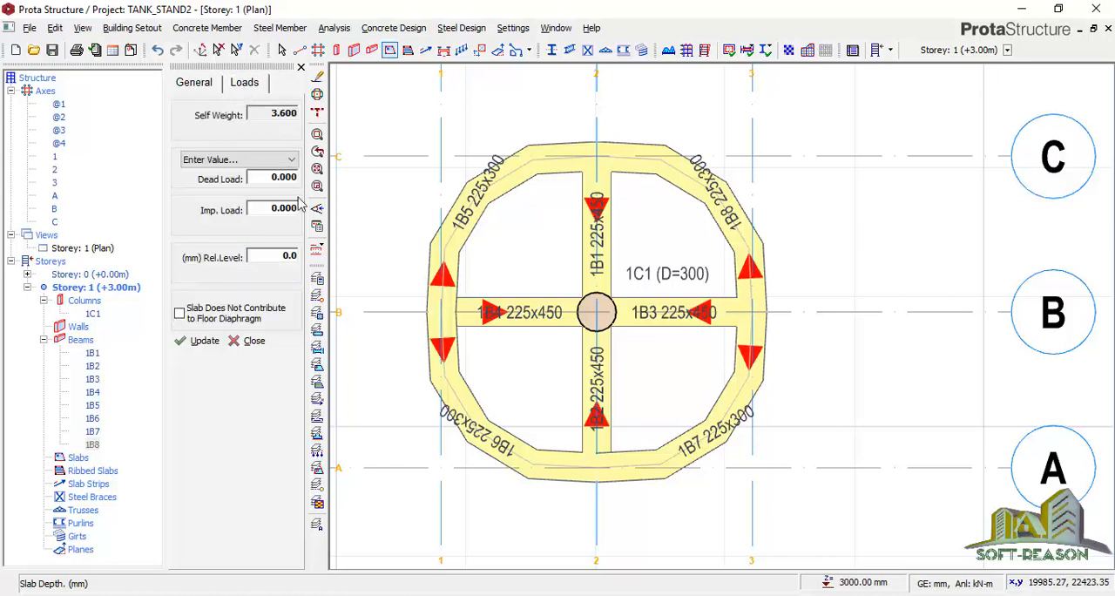
{"action": "left_click", "coordinate": [277, 160]}
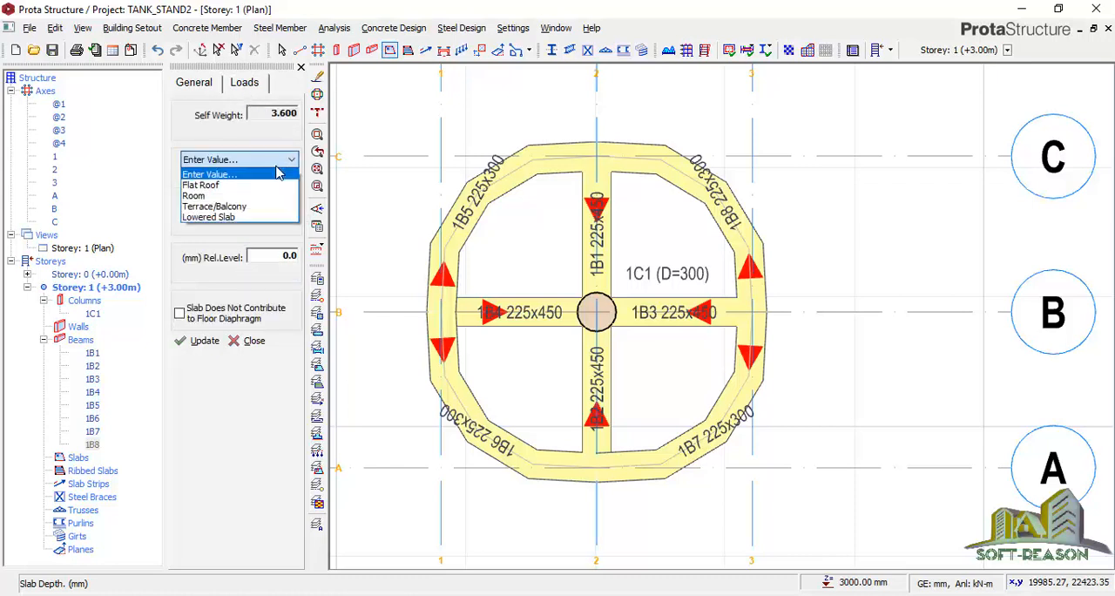
{"action": "left_click", "coordinate": [234, 186]}
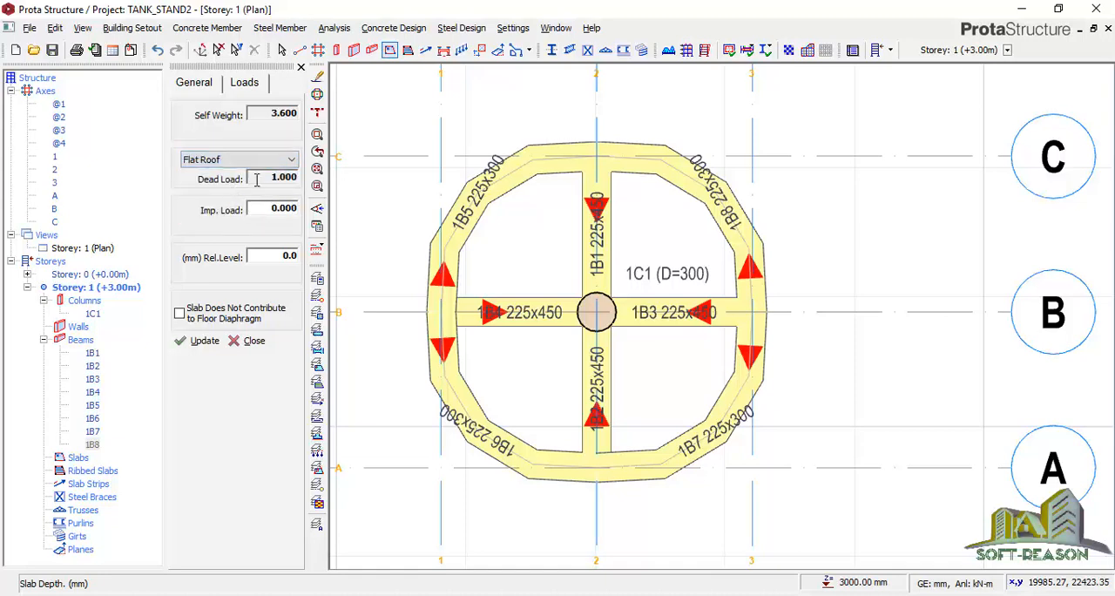
{"action": "left_click", "coordinate": [267, 207]}
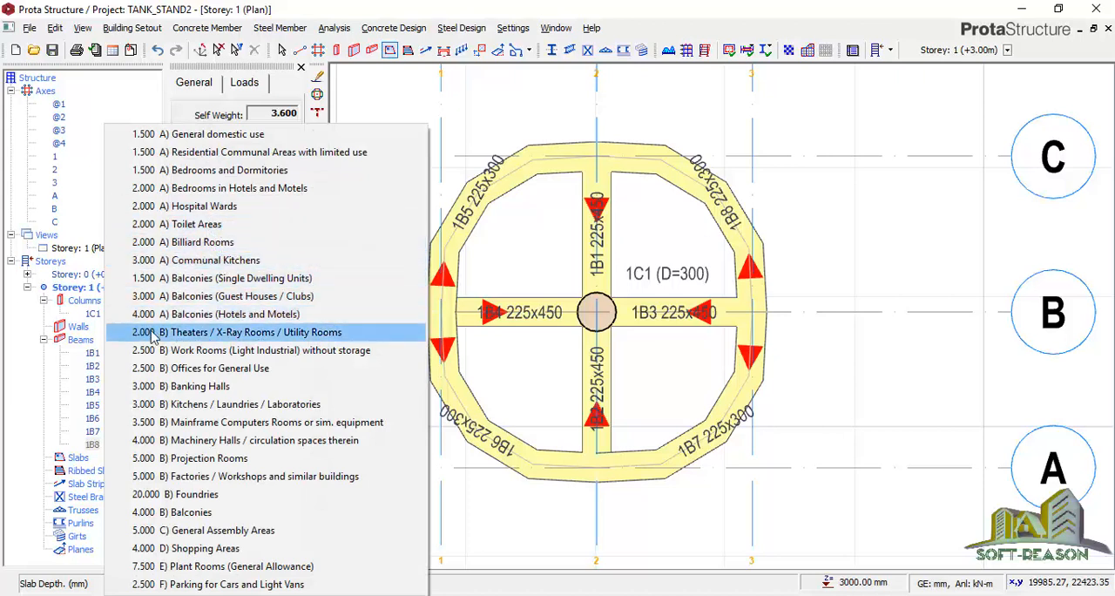
{"action": "left_click", "coordinate": [174, 245]}
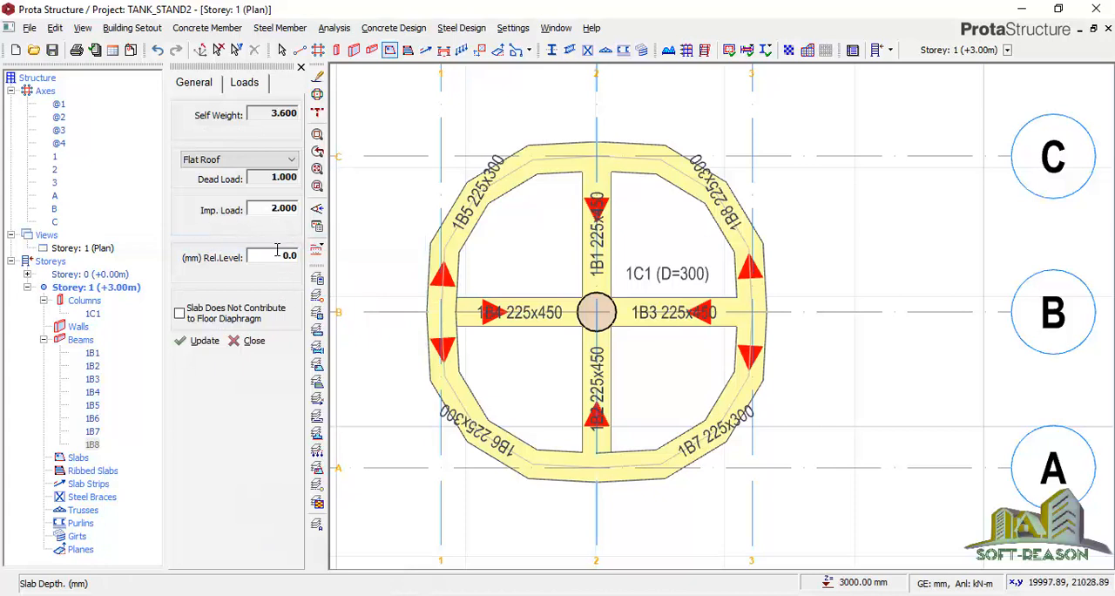
Insert slabs in all four regions between the cross beams and the curved ring, and end slab insertion
{"action": "left_click", "coordinate": [531, 249]}
{"action": "left_click", "coordinate": [654, 227]}
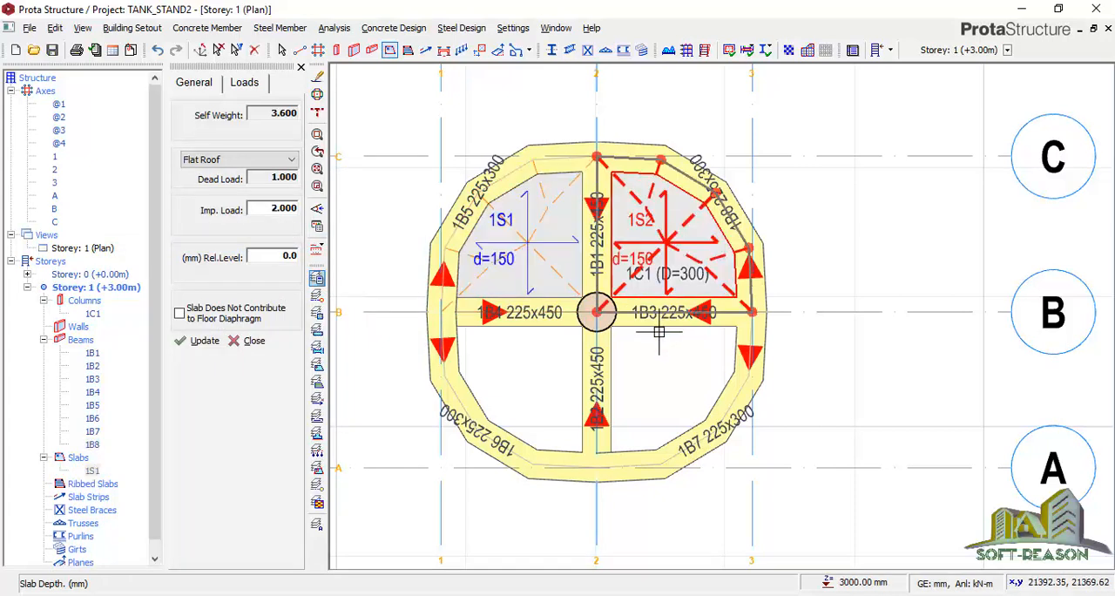
{"action": "left_click", "coordinate": [659, 335]}
{"action": "left_click", "coordinate": [506, 374]}
{"action": "left_click", "coordinate": [245, 341]}
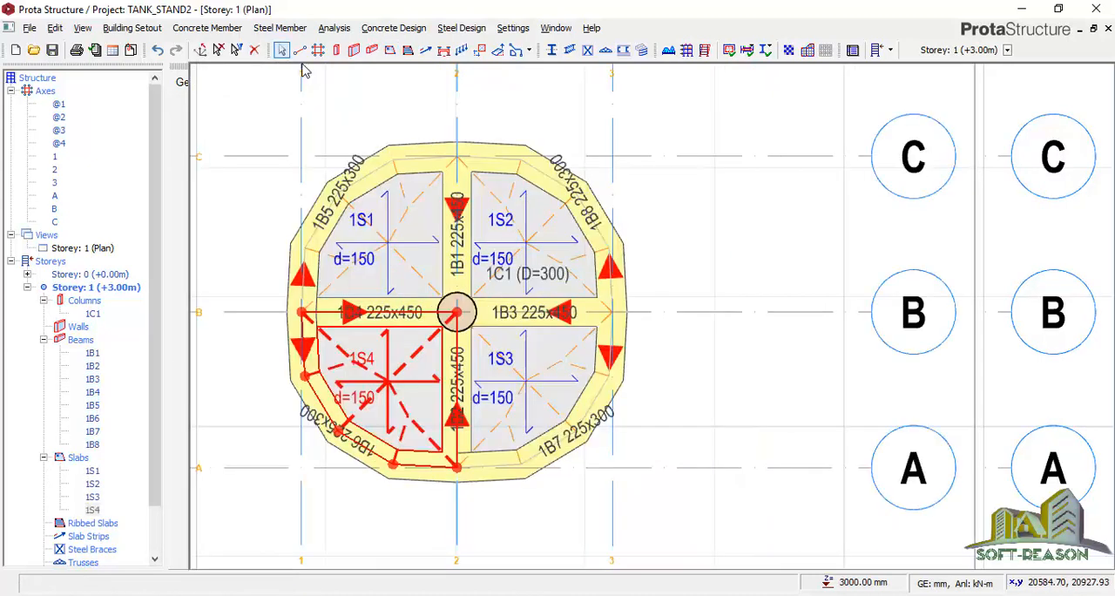
Show Storey 1 in 3D and examine the column, beam ring and slabs from several angles
{"action": "scroll", "coordinate": [787, 312], "scroll_direction": "up", "scroll_amount": 3}
{"action": "scroll", "coordinate": [785, 314], "scroll_direction": "down", "scroll_amount": 5}
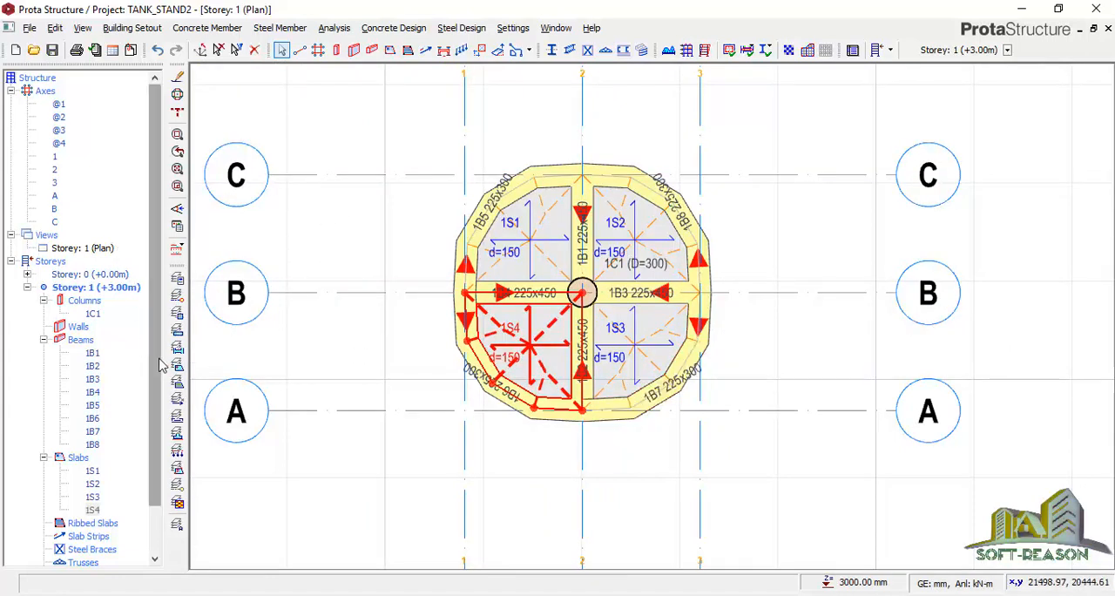
{"action": "scroll", "coordinate": [155, 297], "scroll_direction": "down", "scroll_amount": 1}
{"action": "left_click", "coordinate": [91, 211]}
{"action": "right_click", "coordinate": [91, 211]}
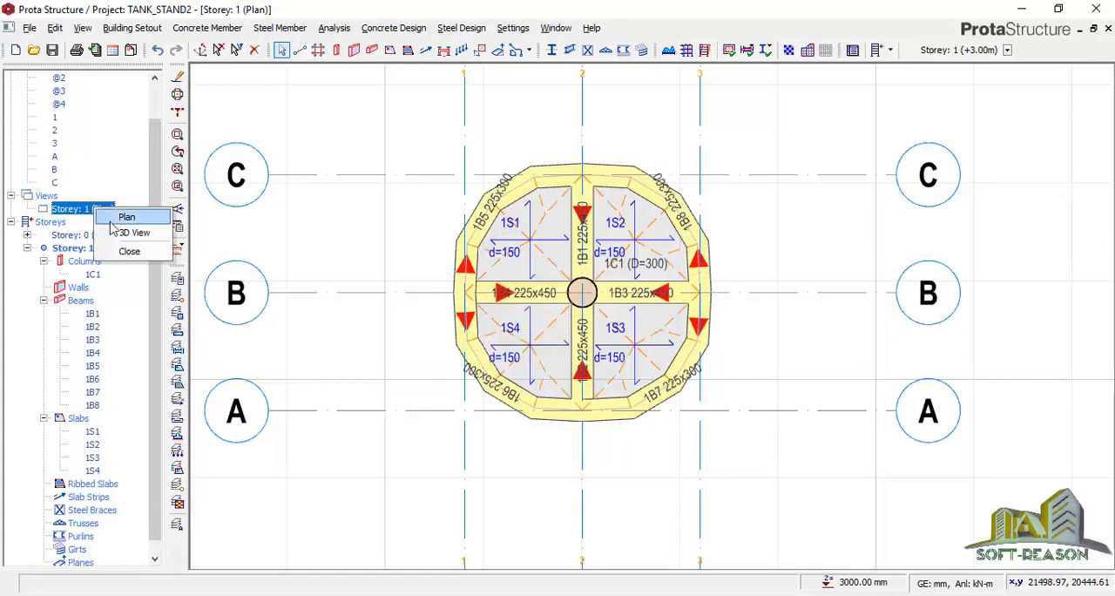
{"action": "left_click", "coordinate": [131, 235]}
{"action": "scroll", "coordinate": [786, 351], "scroll_direction": "up", "scroll_amount": 1}
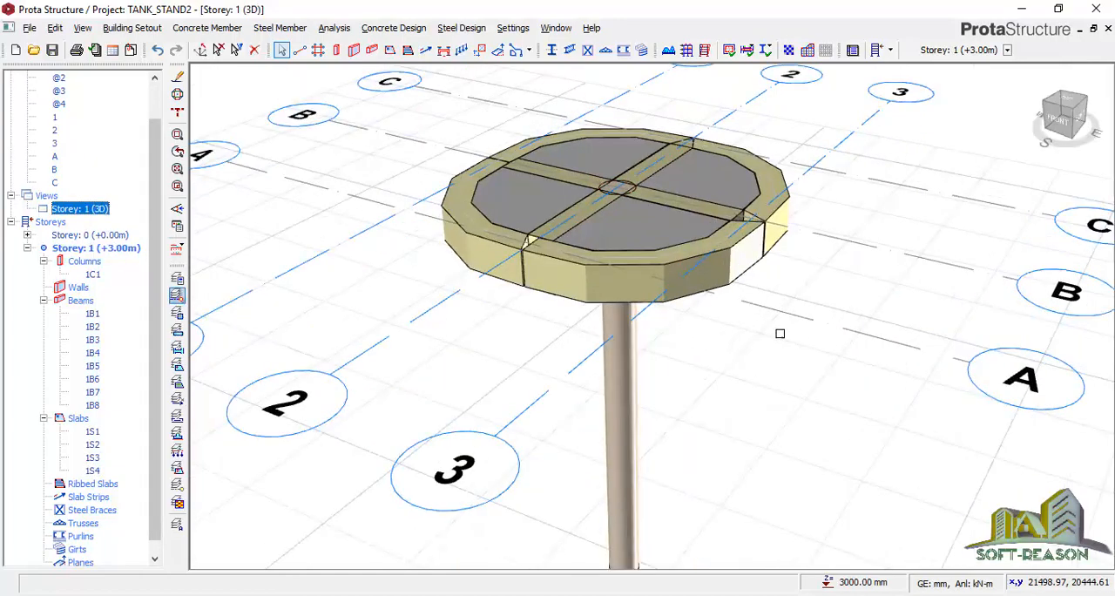
{"action": "mouse_move", "coordinate": [727, 372]}
{"action": "middle_mouse_down"}
{"action": "mouse_move", "coordinate": [723, 357]}
{"action": "mouse_move", "coordinate": [722, 372]}
{"action": "mouse_move", "coordinate": [767, 341]}
{"action": "mouse_move", "coordinate": [642, 369]}
{"action": "mouse_move", "coordinate": [837, 343]}
{"action": "mouse_move", "coordinate": [785, 369]}
{"action": "mouse_move", "coordinate": [720, 376]}
{"action": "middle_mouse_up"}
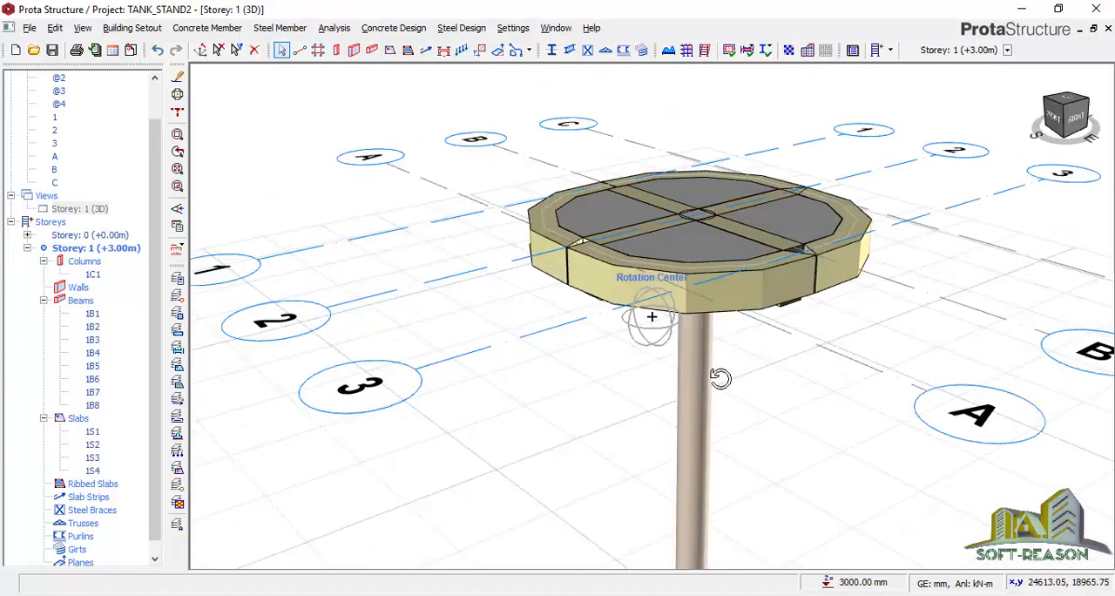
{"action": "scroll", "coordinate": [684, 216], "scroll_direction": "down", "scroll_amount": 3}
{"action": "middle_click_drag", "start_coordinate": [786, 305], "coordinate": [828, 304]}
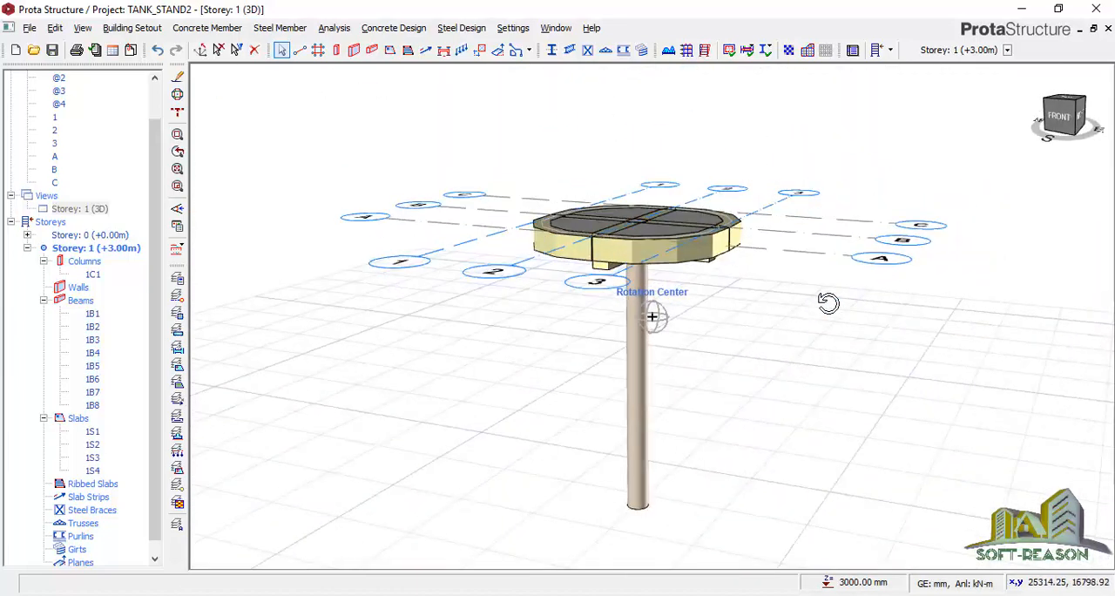
{"action": "scroll", "coordinate": [752, 309], "scroll_direction": "up", "scroll_amount": 2}
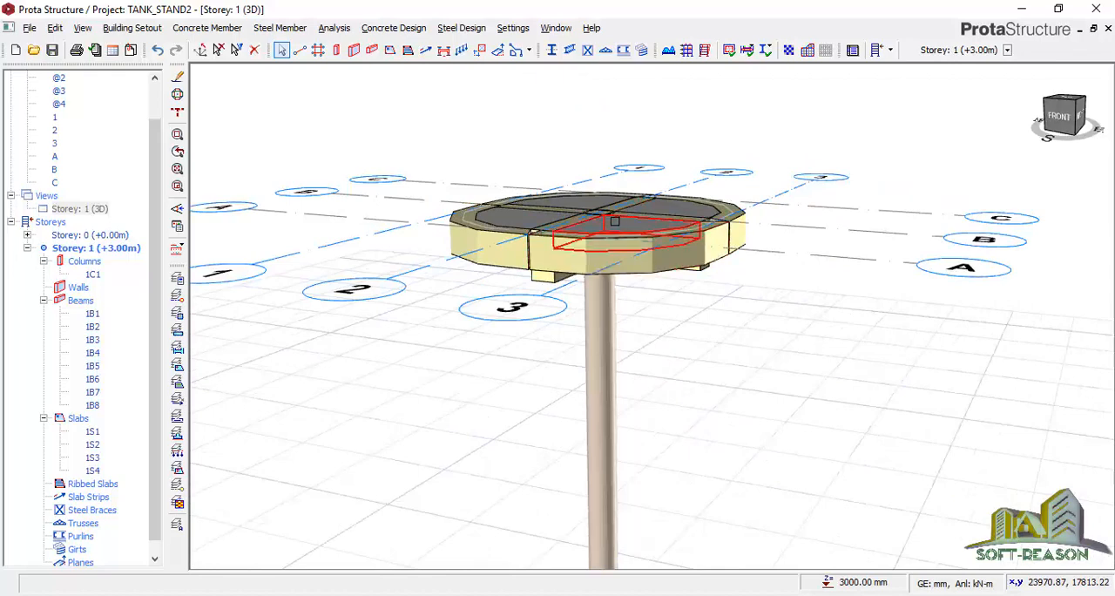
{"action": "scroll", "coordinate": [655, 279], "scroll_direction": "up", "scroll_amount": 1}
{"action": "scroll", "coordinate": [655, 279], "scroll_direction": "down", "scroll_amount": 2}
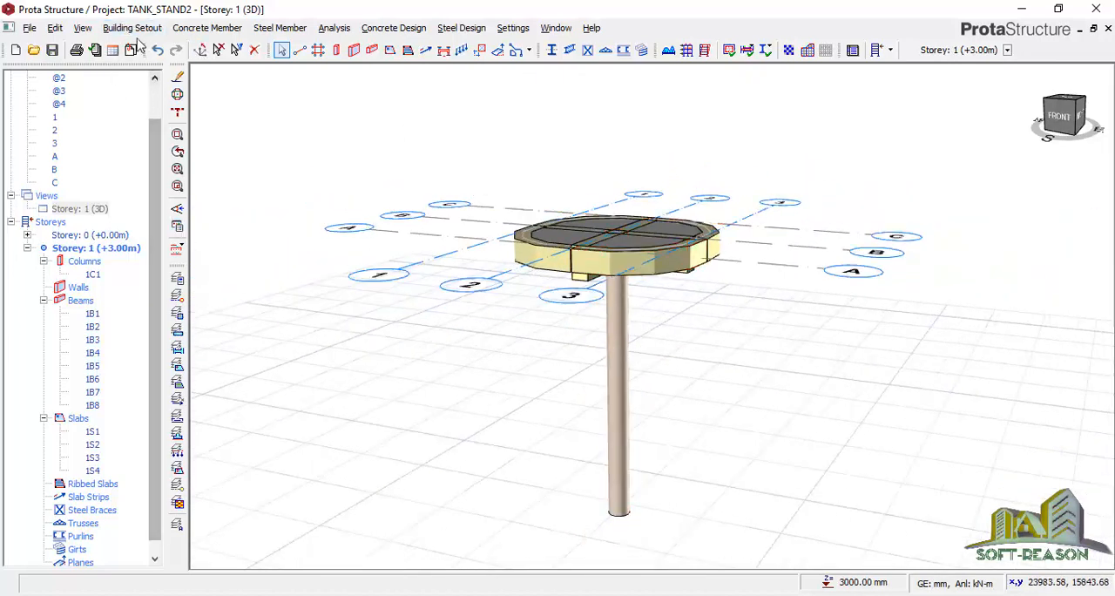
Edit the height of Storey 1 to 3500 mm and accept that the change cannot be undone
{"action": "left_click", "coordinate": [118, 32]}
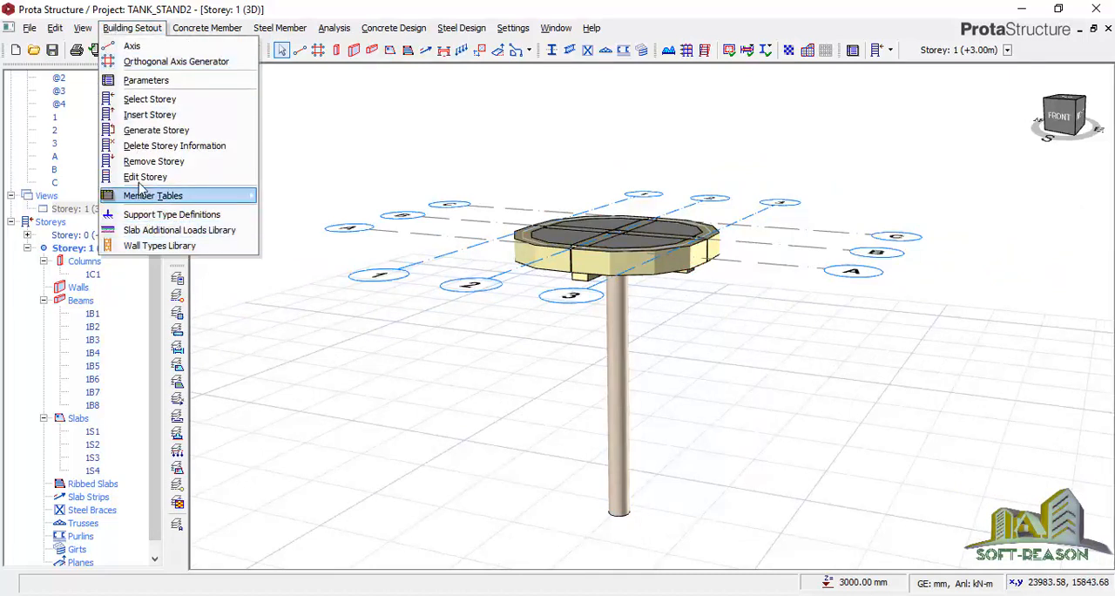
{"action": "left_click", "coordinate": [273, 311]}
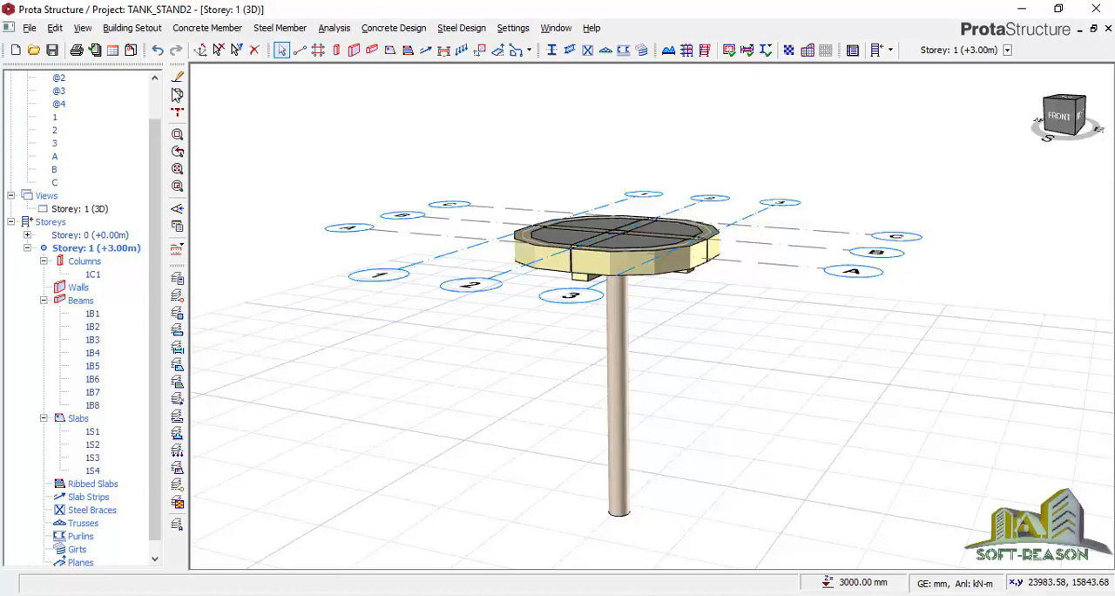
{"action": "left_click", "coordinate": [177, 96]}
{"action": "left_click", "coordinate": [275, 195]}
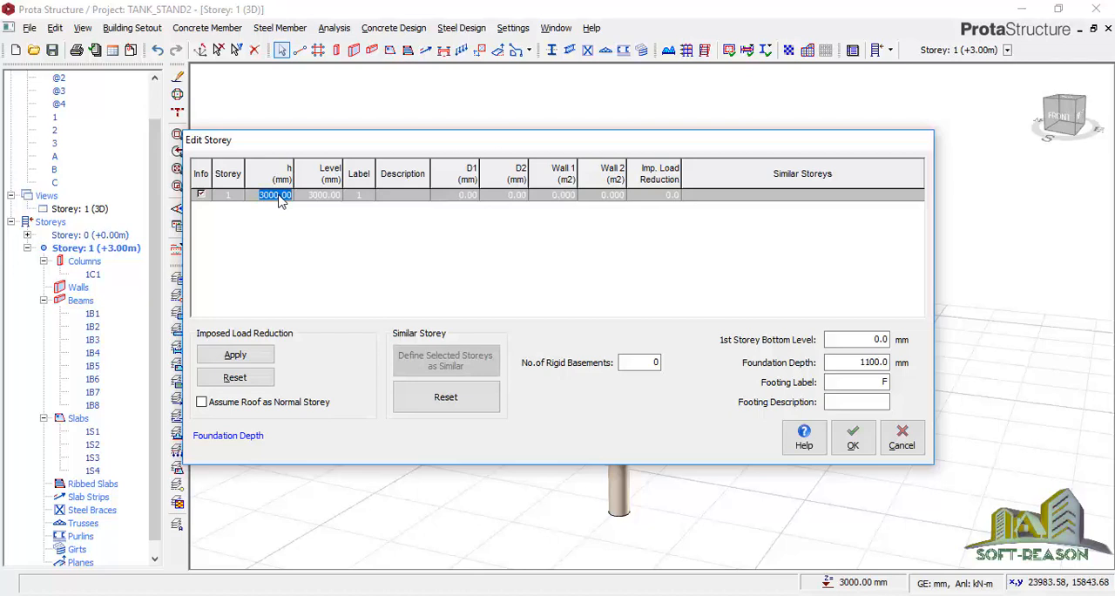
{"action": "key", "text": "BackSpace"}
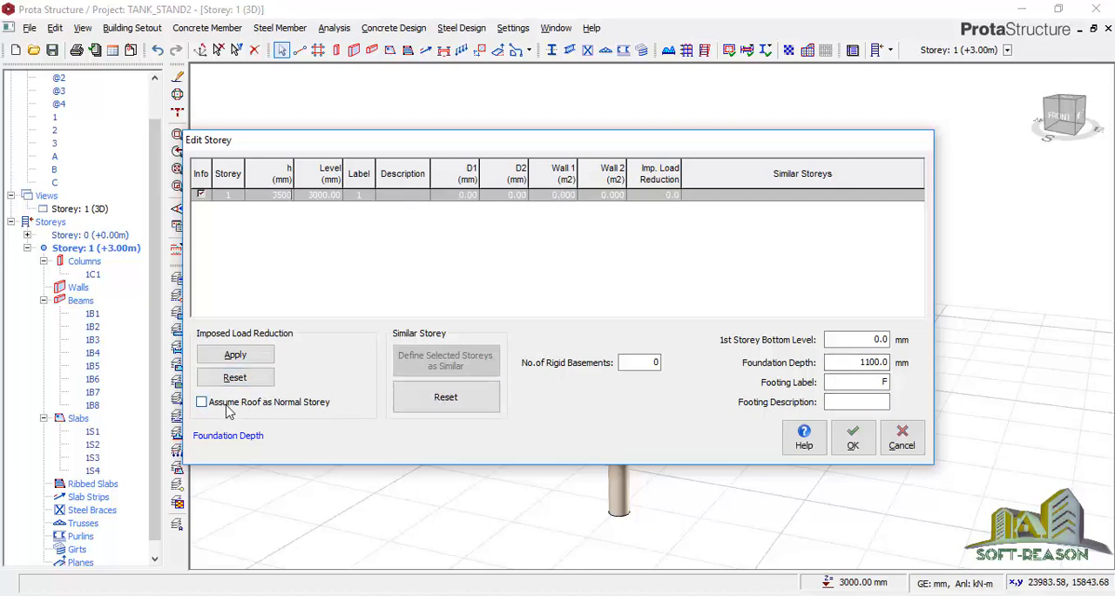
{"action": "left_click", "coordinate": [854, 445]}
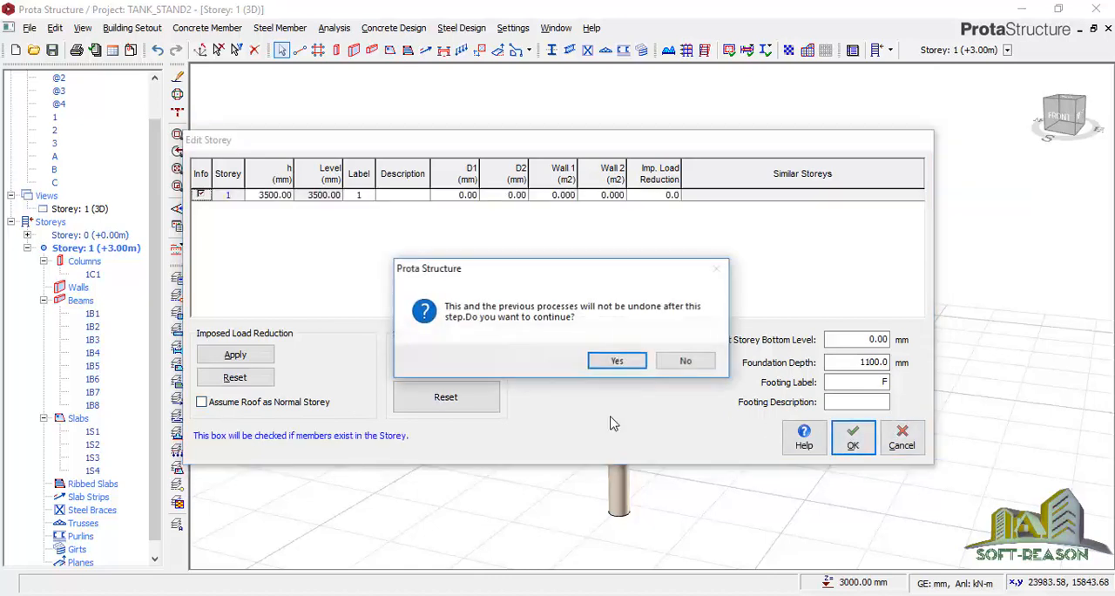
{"action": "left_click", "coordinate": [610, 360]}
Inspect the taller stand in 3D, return Storey 1 to plan view and save the project
{"action": "scroll", "coordinate": [704, 213], "scroll_direction": "up", "scroll_amount": 5}
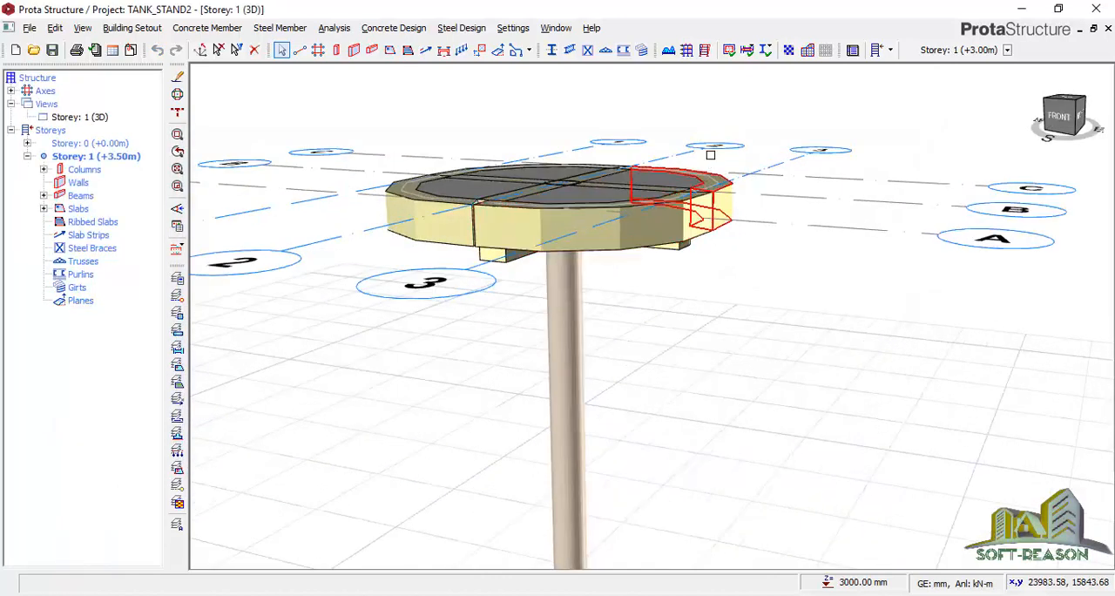
{"action": "scroll", "coordinate": [713, 163], "scroll_direction": "down", "scroll_amount": 4}
{"action": "middle_click_drag", "start_coordinate": [847, 289], "coordinate": [845, 279]}
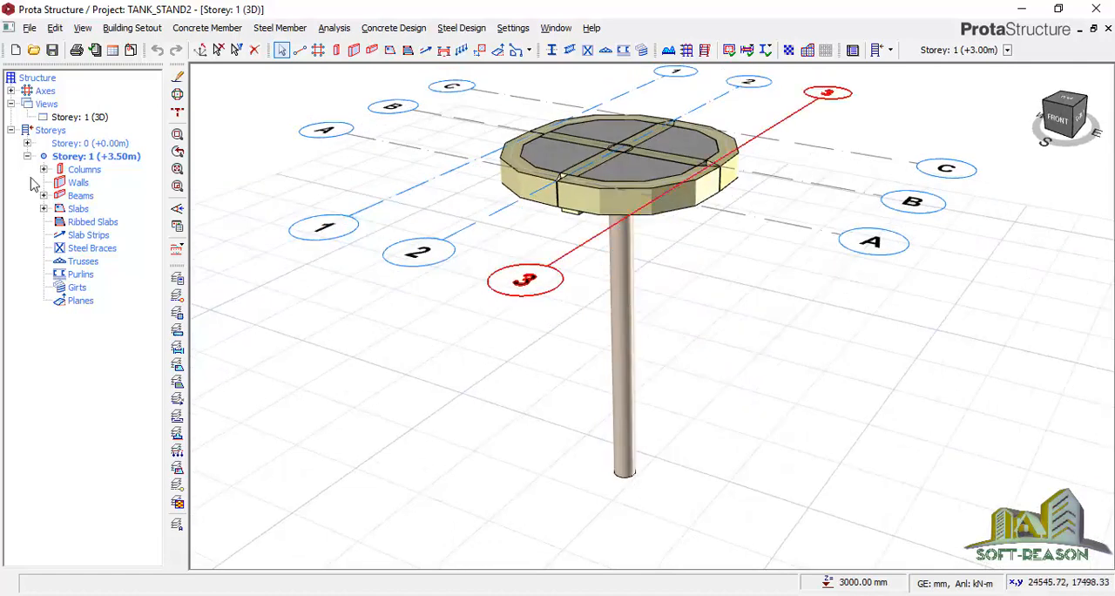
{"action": "left_click", "coordinate": [83, 117]}
{"action": "right_click", "coordinate": [87, 116]}
{"action": "left_click", "coordinate": [125, 138]}
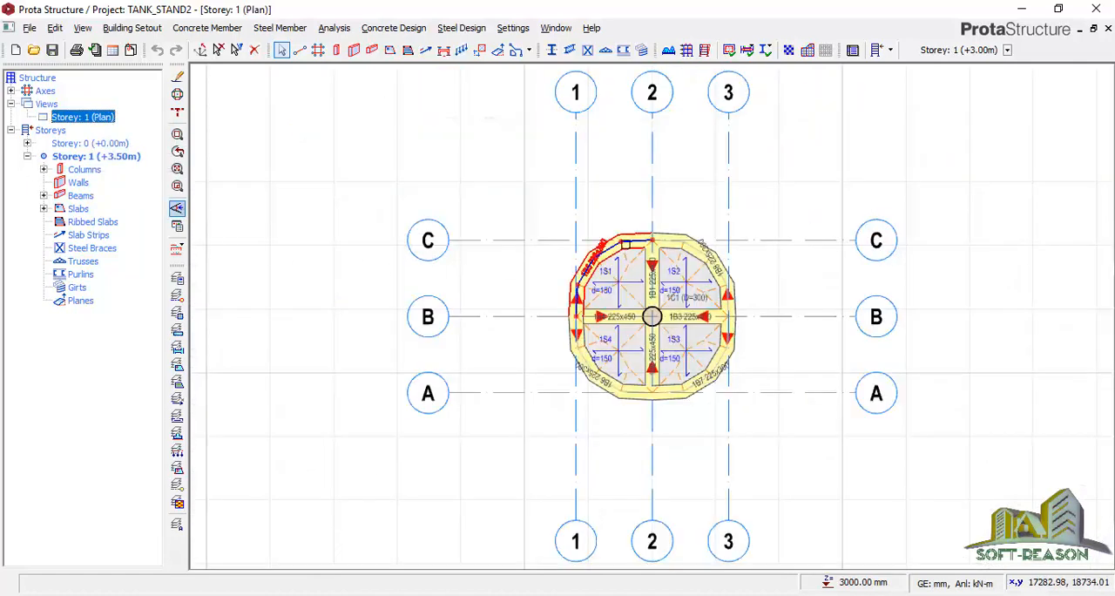
{"action": "scroll", "coordinate": [661, 254], "scroll_direction": "up", "scroll_amount": 2}
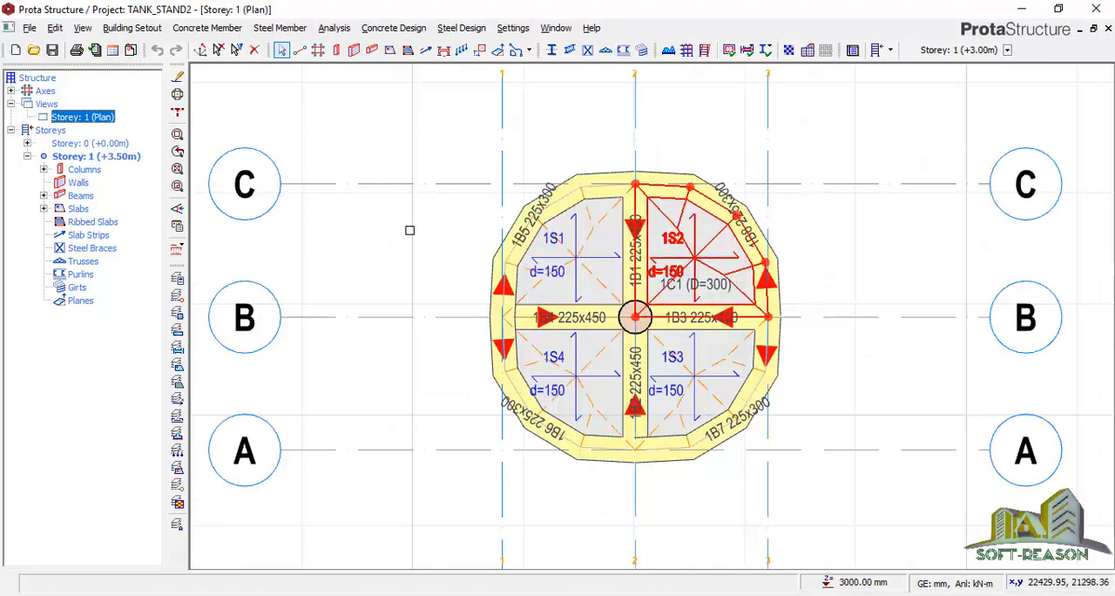
{"action": "left_click", "coordinate": [52, 51]}
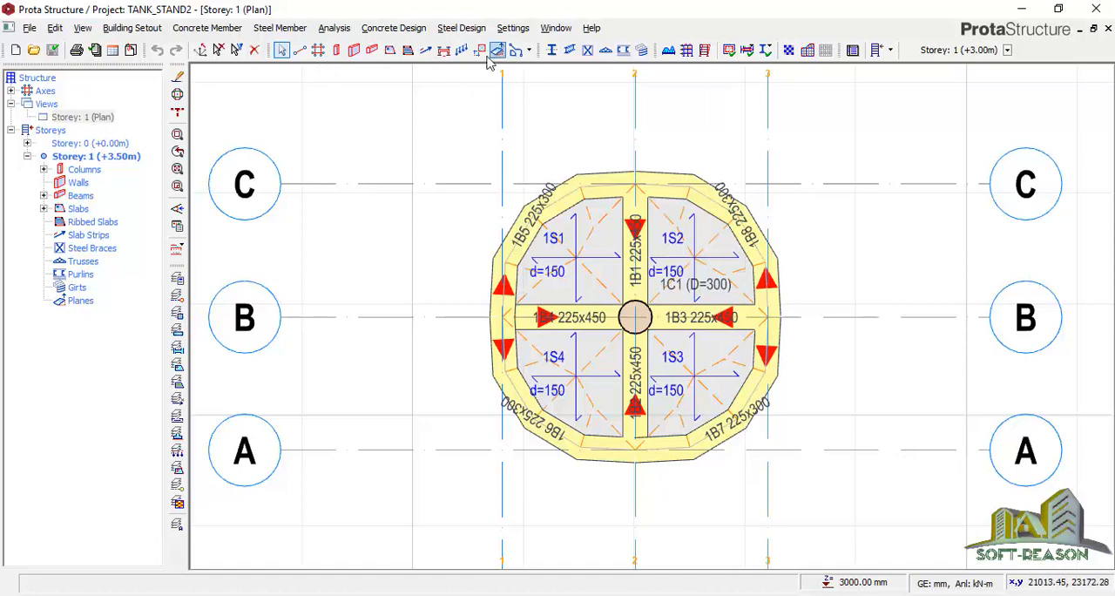
Set up a dead-load slab area load of 24.533 kN/m2 in Load Case 1, consulting the water tank problem image
{"action": "left_click", "coordinate": [461, 50]}
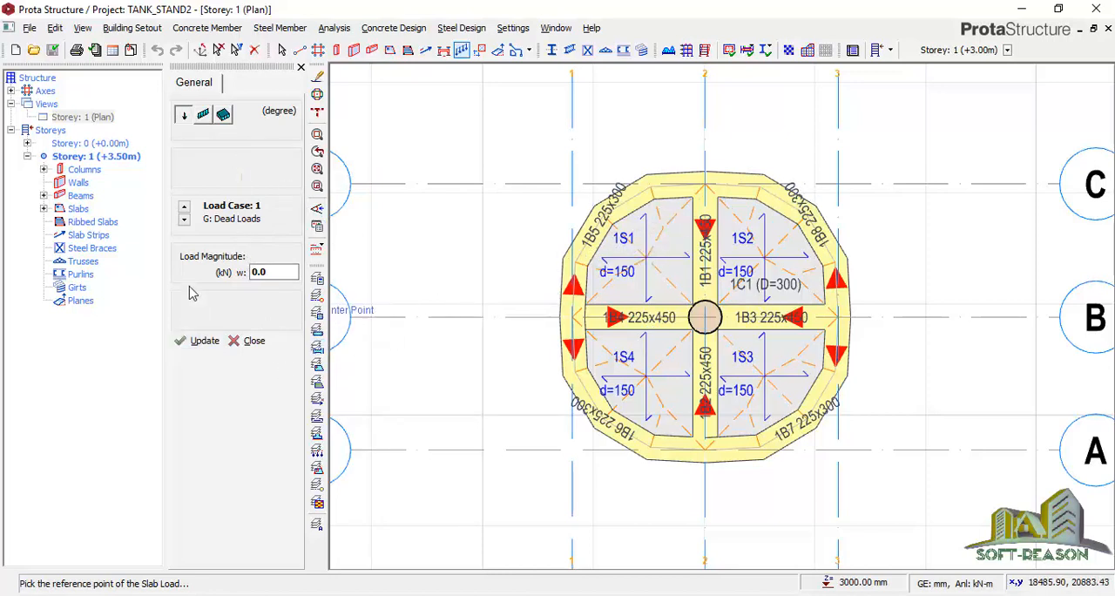
{"action": "left_click", "coordinate": [224, 117]}
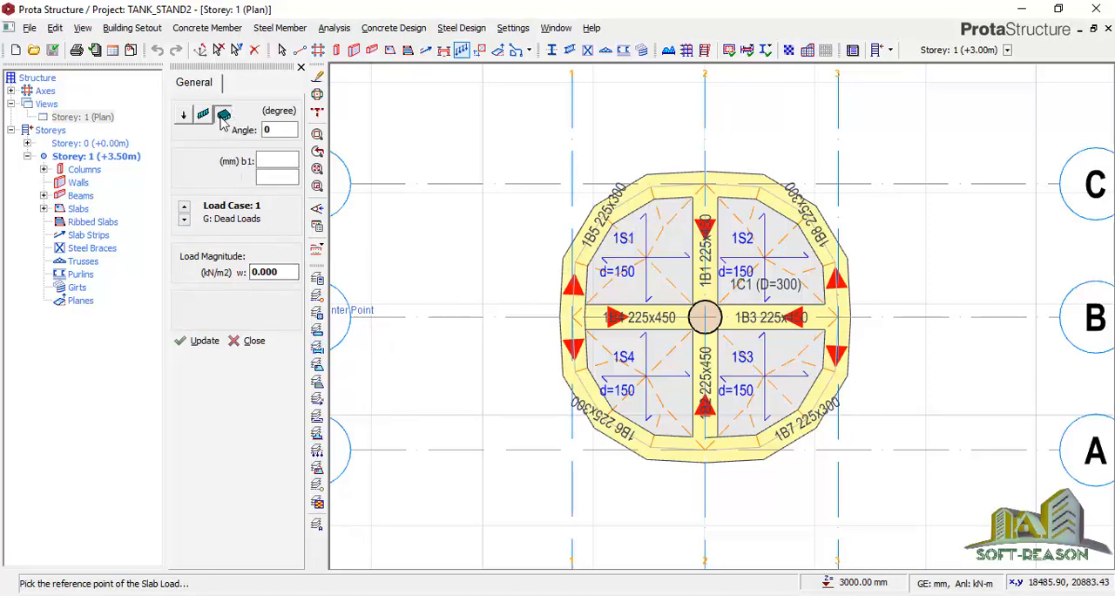
{"action": "double_click", "coordinate": [286, 273]}
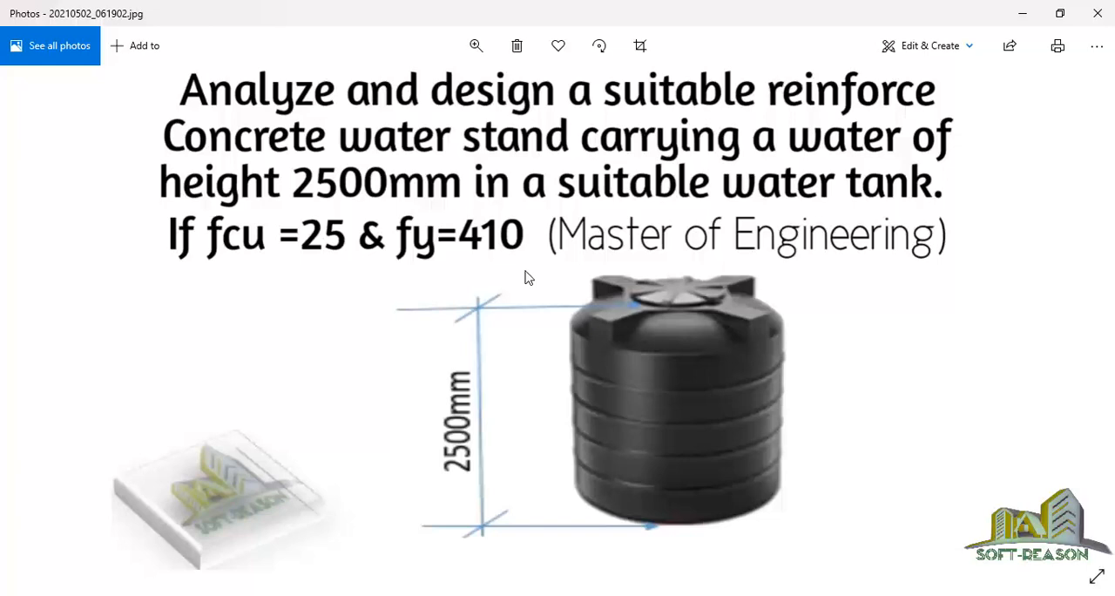
{"action": "left_click", "coordinate": [1024, 15]}
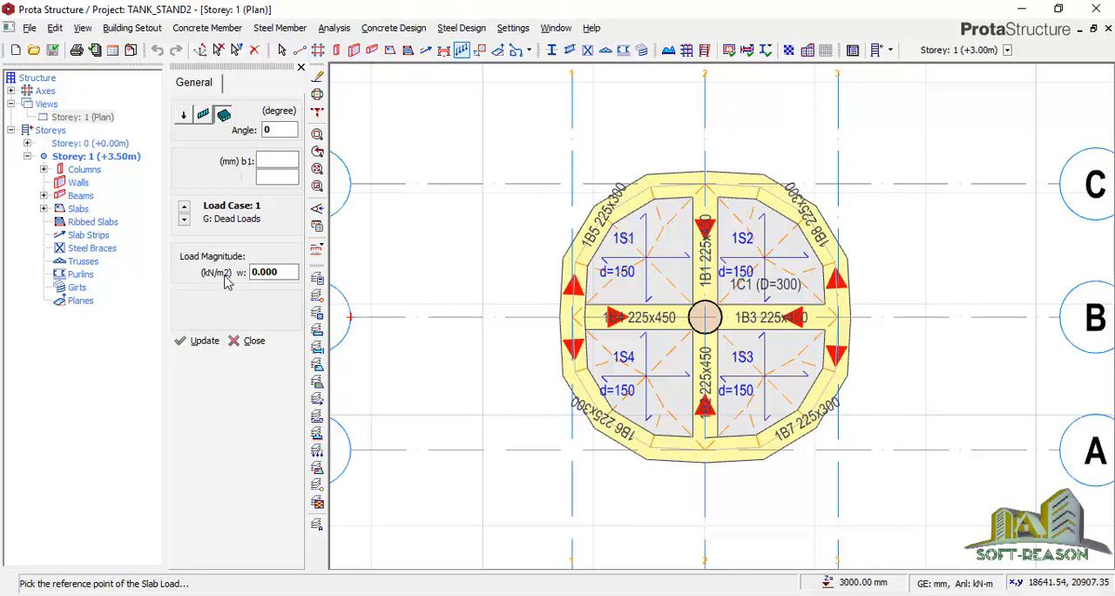
{"action": "double_click", "coordinate": [294, 272]}
{"action": "type", "text": "24.533"}
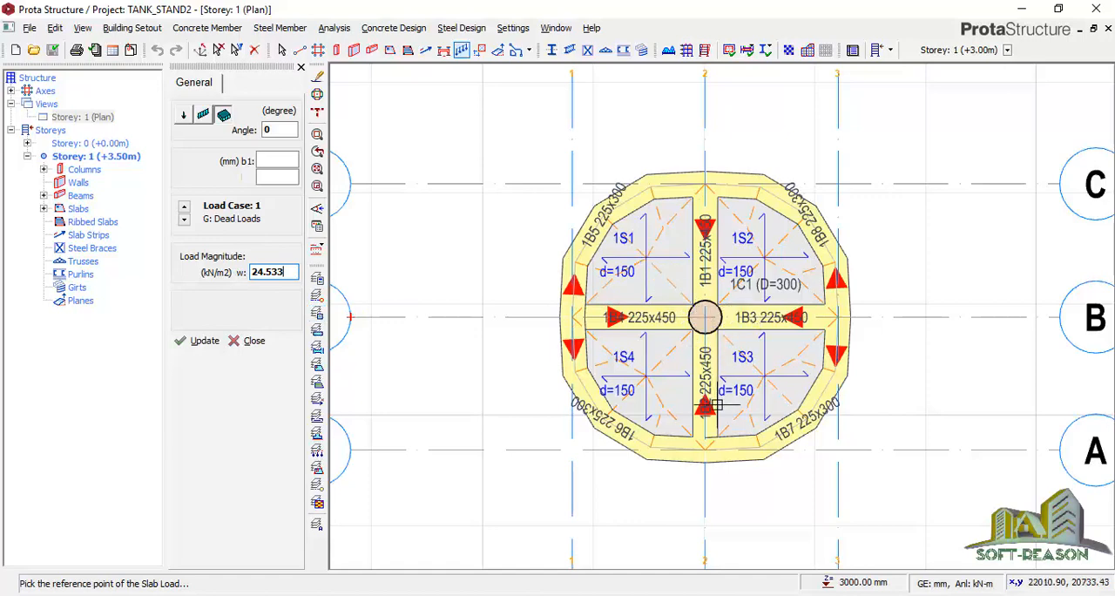
Place the rectangular area load around the central column, from the centre of slab 1S1 to the centre of slab 1S3
{"action": "left_click", "coordinate": [643, 259]}
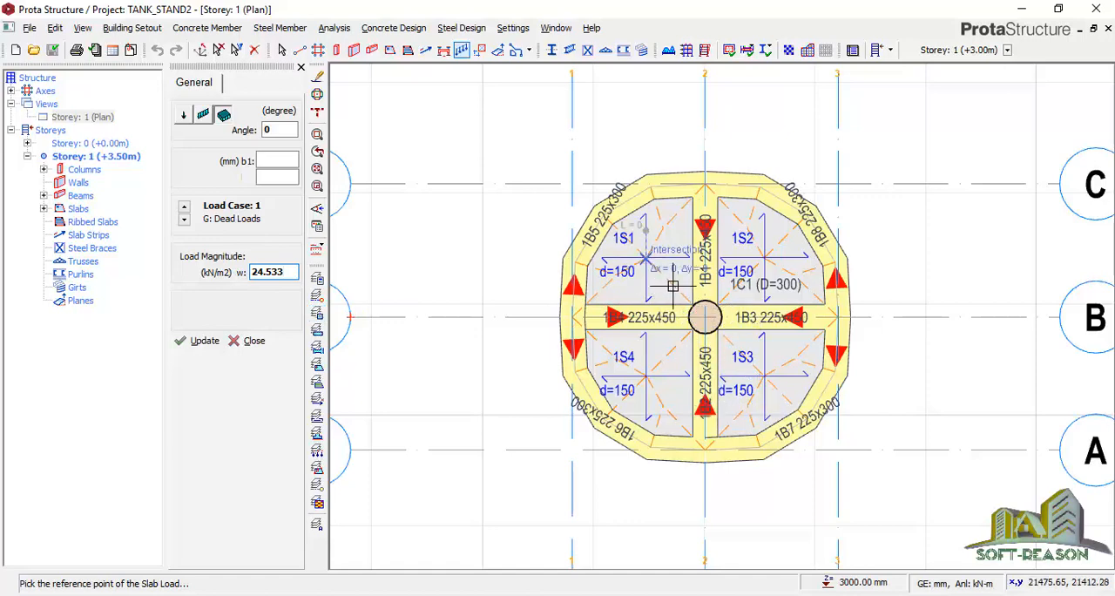
{"action": "left_click", "coordinate": [765, 376]}
{"action": "left_click", "coordinate": [672, 380]}
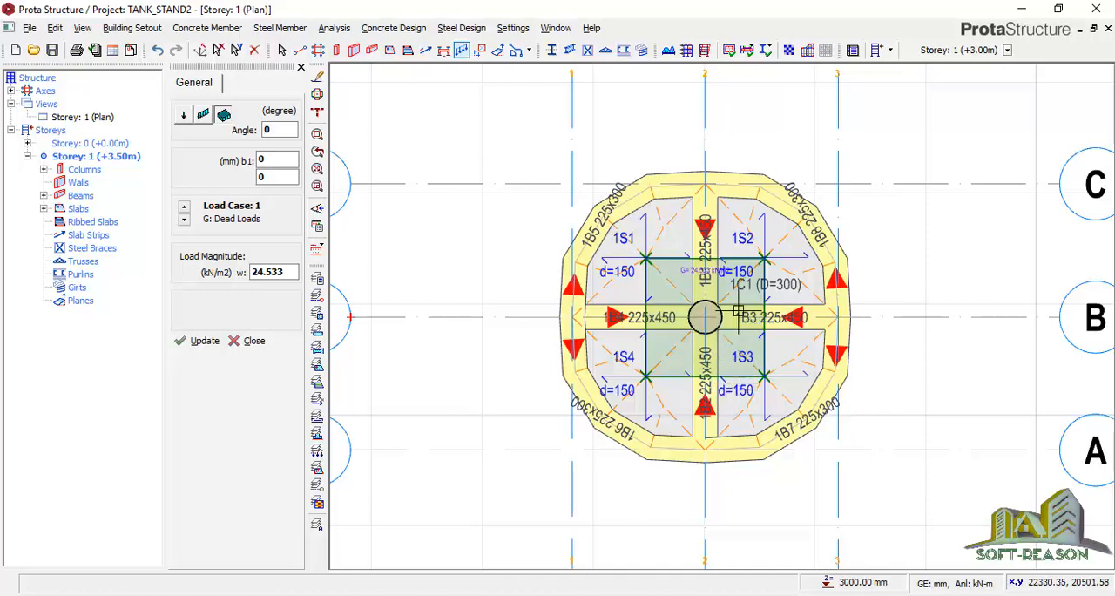
Display Storey 1 in 3D, close the load settings and inspect the area load on the tank stand
{"action": "left_click", "coordinate": [91, 118]}
{"action": "right_click", "coordinate": [91, 117]}
{"action": "left_click", "coordinate": [133, 138]}
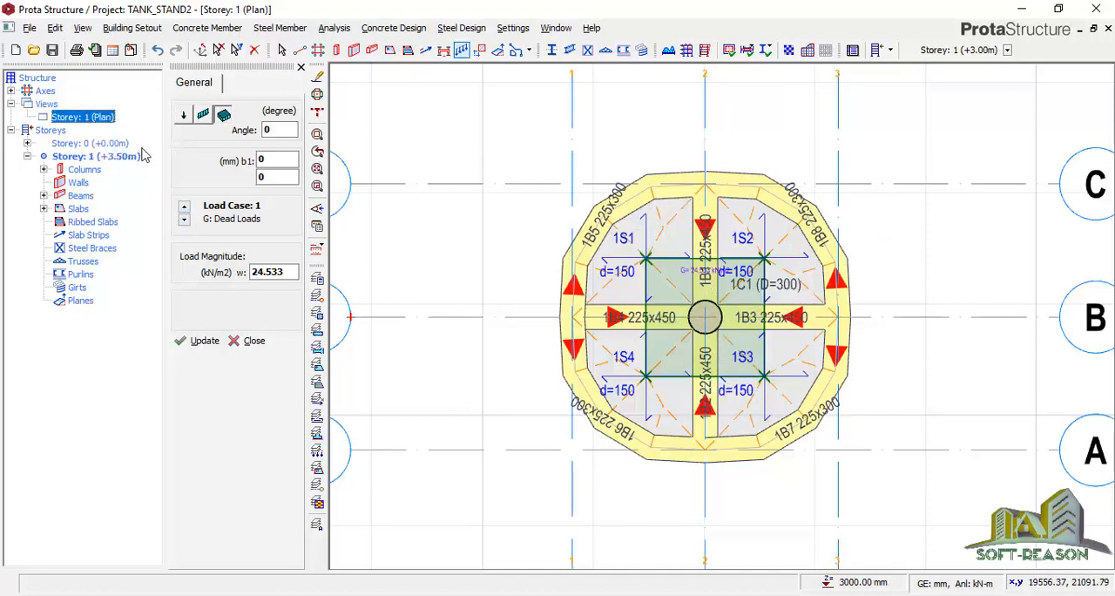
{"action": "middle_click_drag", "start_coordinate": [811, 379], "coordinate": [792, 339]}
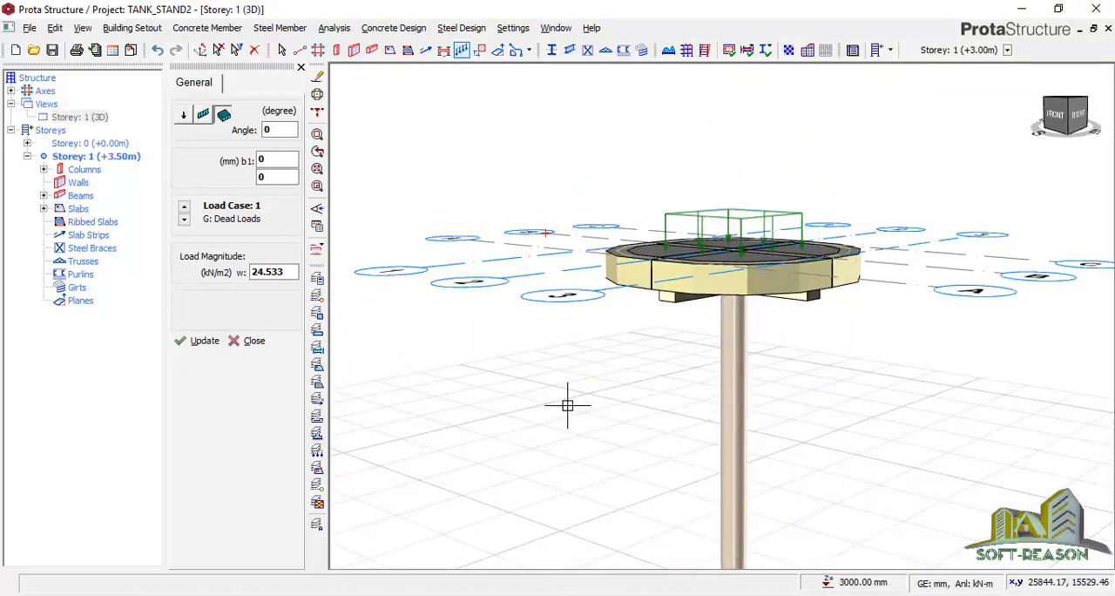
{"action": "left_click", "coordinate": [252, 341]}
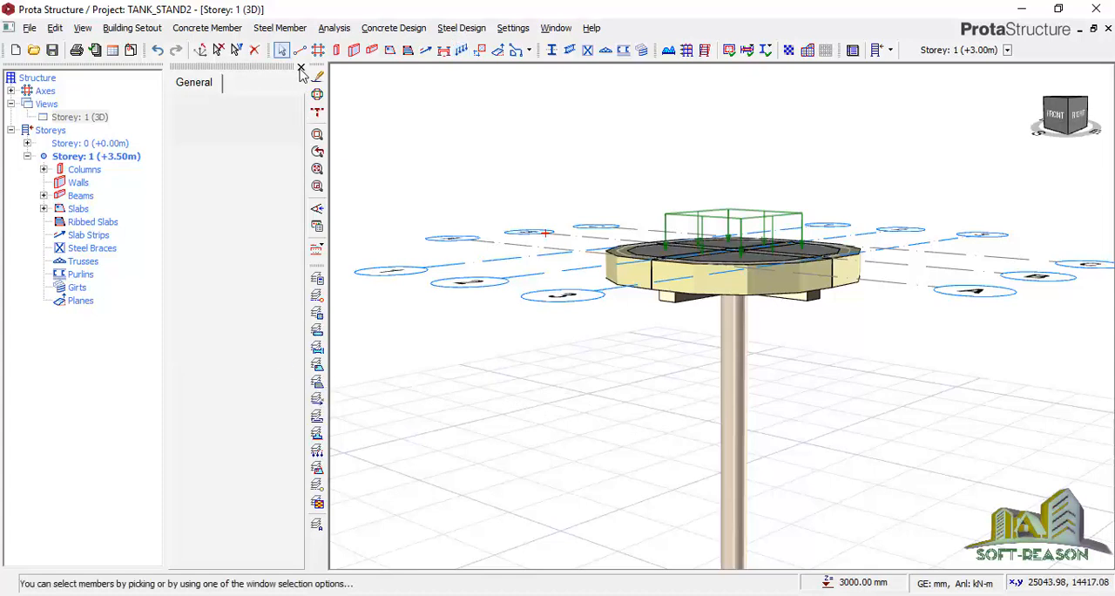
{"action": "scroll", "coordinate": [704, 237], "scroll_direction": "down", "scroll_amount": 3}
{"action": "mouse_move", "coordinate": [784, 343]}
{"action": "middle_mouse_down"}
{"action": "mouse_move", "coordinate": [752, 374]}
{"action": "mouse_move", "coordinate": [727, 374]}
{"action": "mouse_move", "coordinate": [752, 344]}
{"action": "middle_mouse_up"}
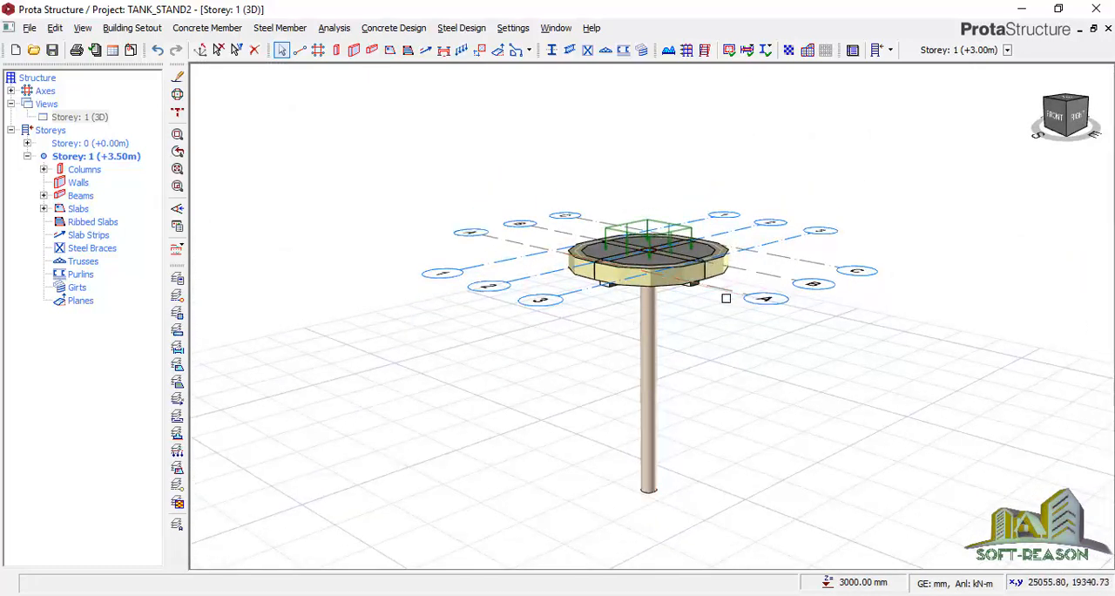
{"action": "scroll", "coordinate": [709, 330], "scroll_direction": "up", "scroll_amount": 5}
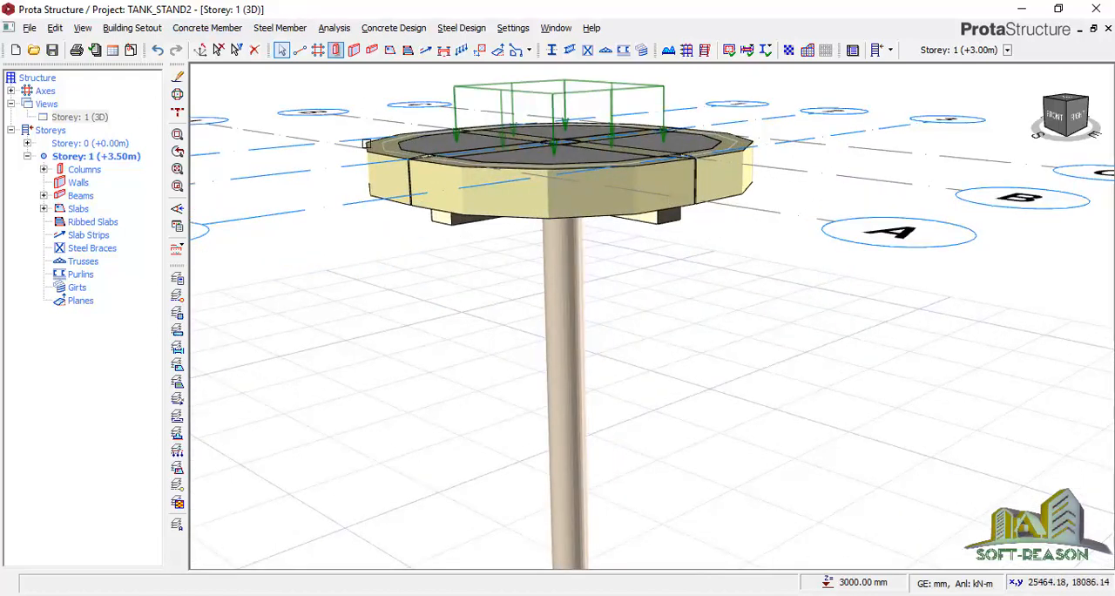
Start Building Analysis and set the allowable stress of soil to 100 kN/m2 in the project parameters
{"action": "left_click", "coordinate": [348, 29]}
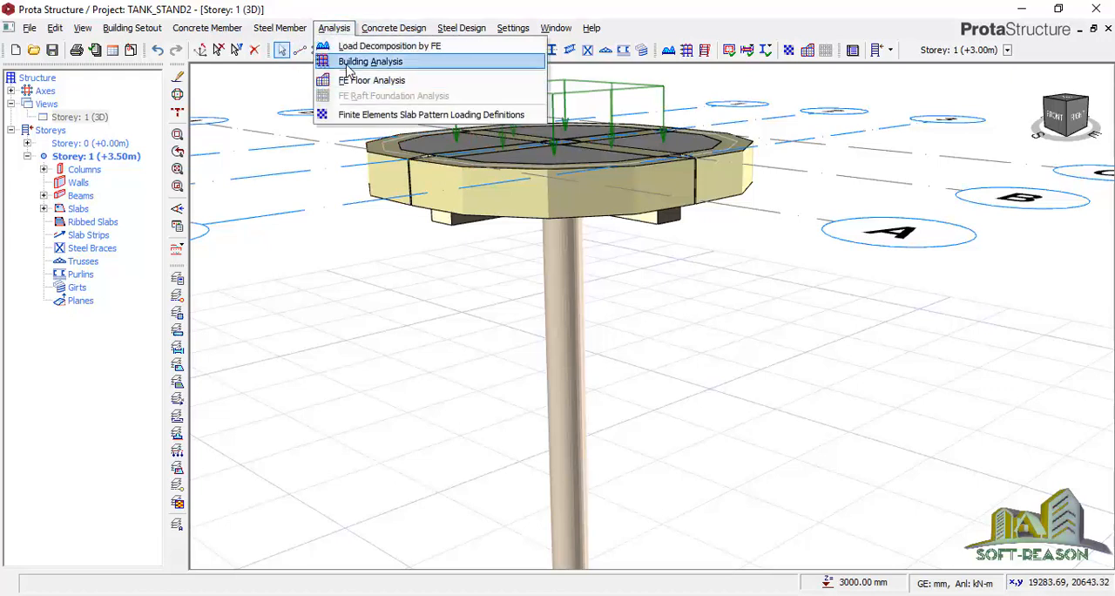
{"action": "left_click", "coordinate": [347, 66]}
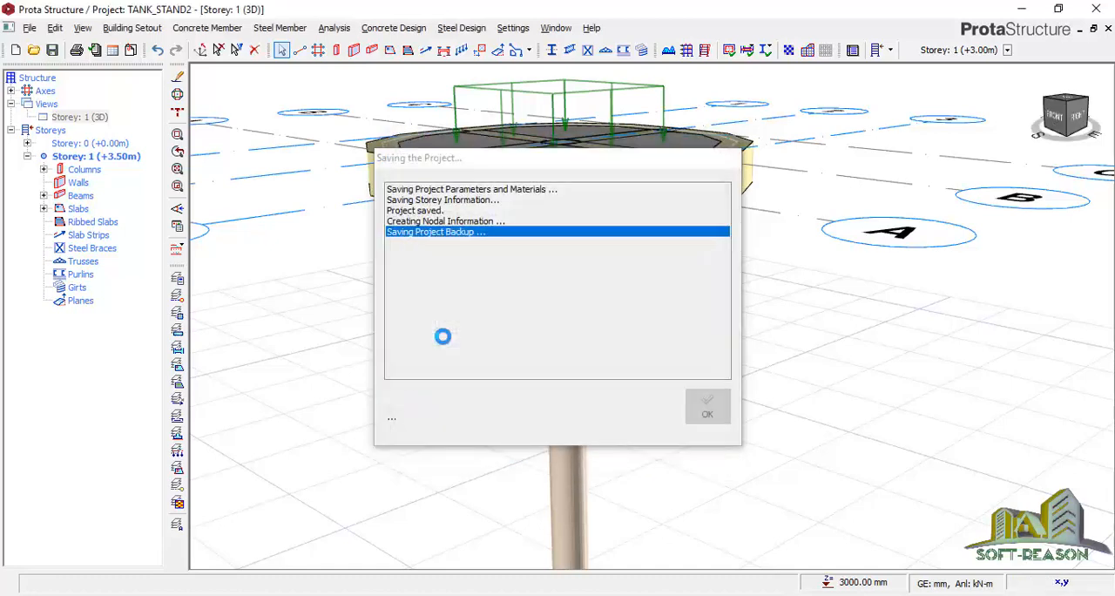
{"action": "left_click", "coordinate": [514, 191]}
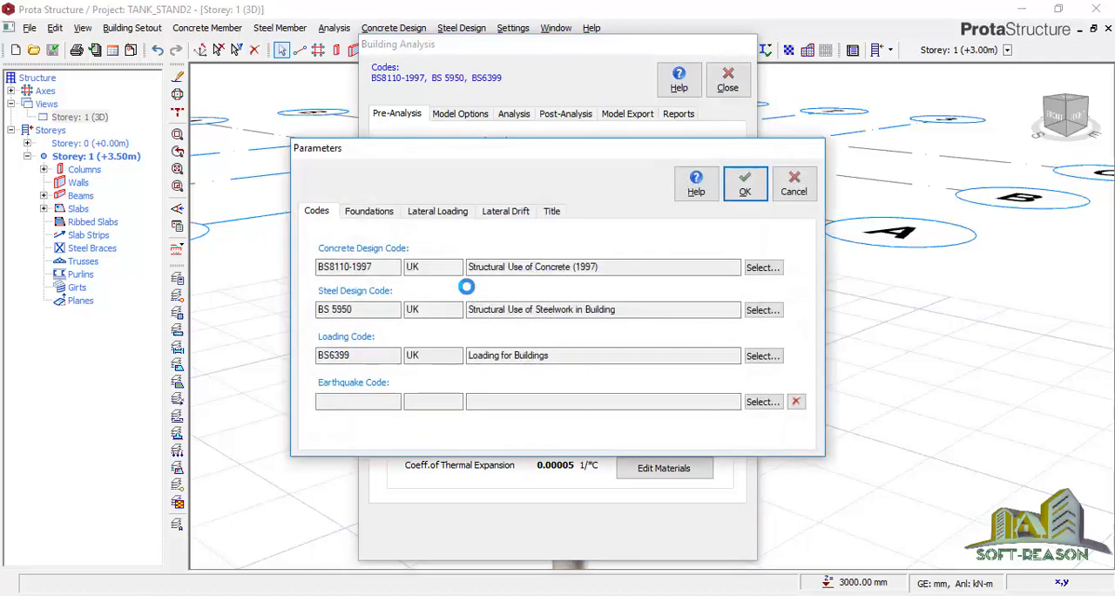
{"action": "left_click", "coordinate": [368, 212]}
{"action": "double_click", "coordinate": [479, 259]}
{"action": "type", "text": "100"}
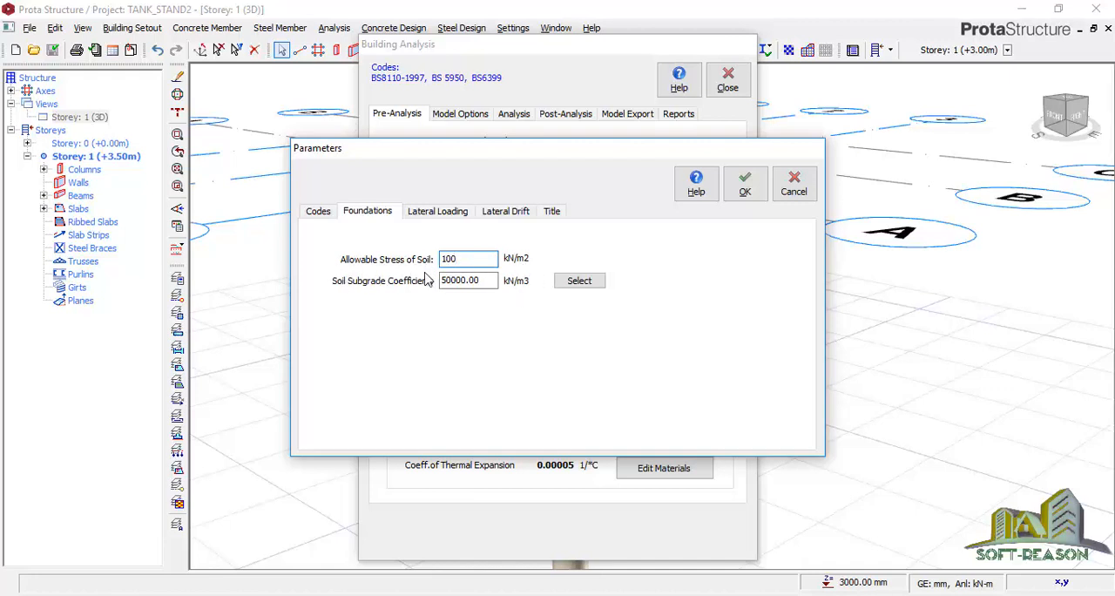
Set the project header to WATER STAND DESIGN and the maker to SOFTREASON, and accept the parameters
{"action": "left_click", "coordinate": [430, 220]}
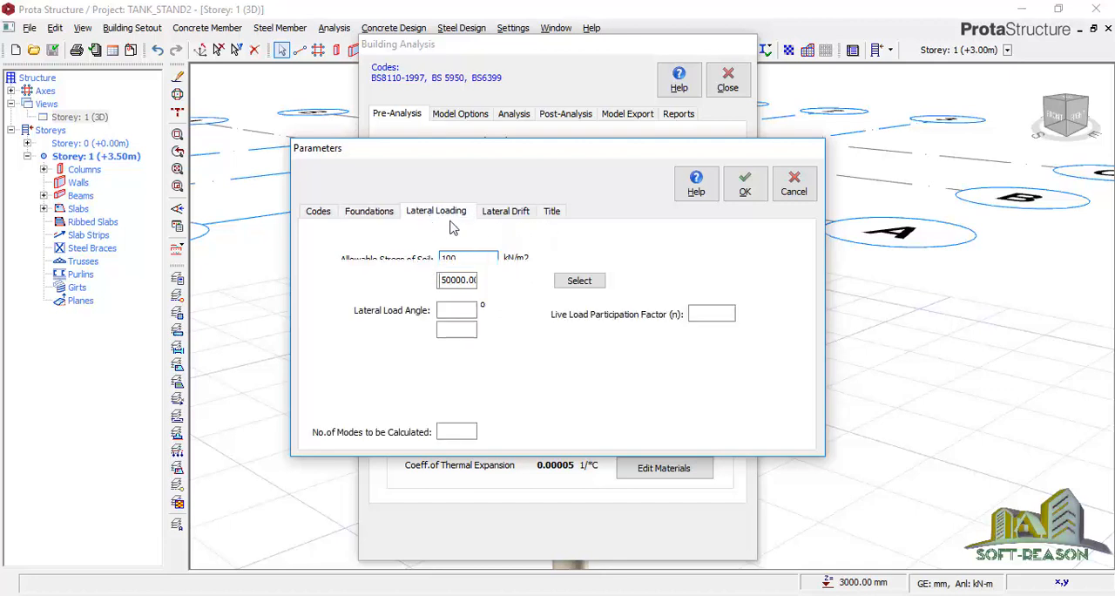
{"action": "left_click", "coordinate": [549, 211]}
{"action": "left_click", "coordinate": [511, 264]}
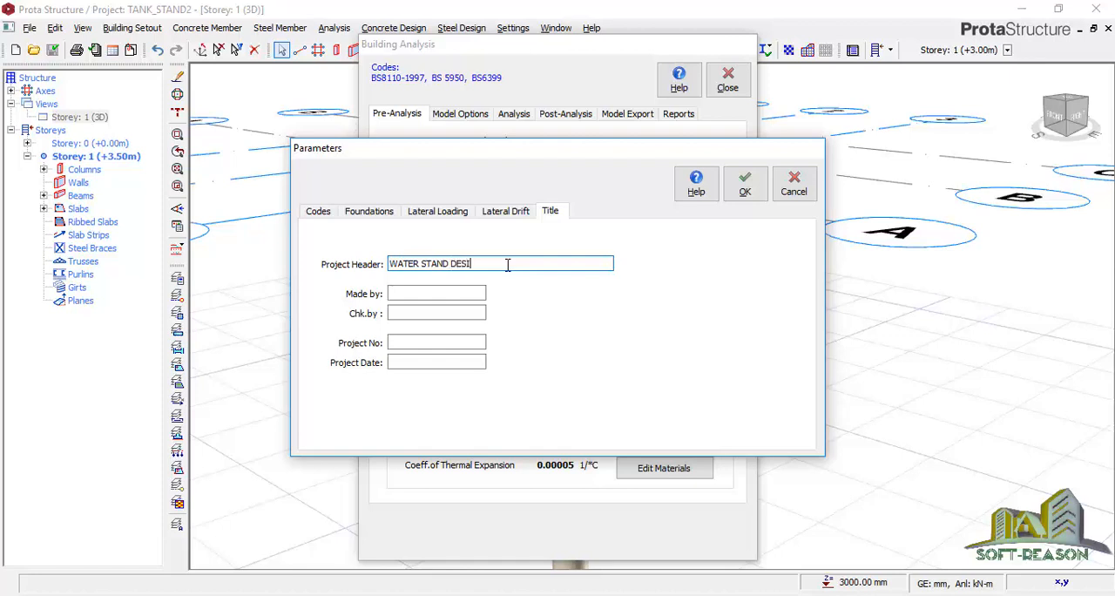
{"action": "left_click", "coordinate": [458, 293]}
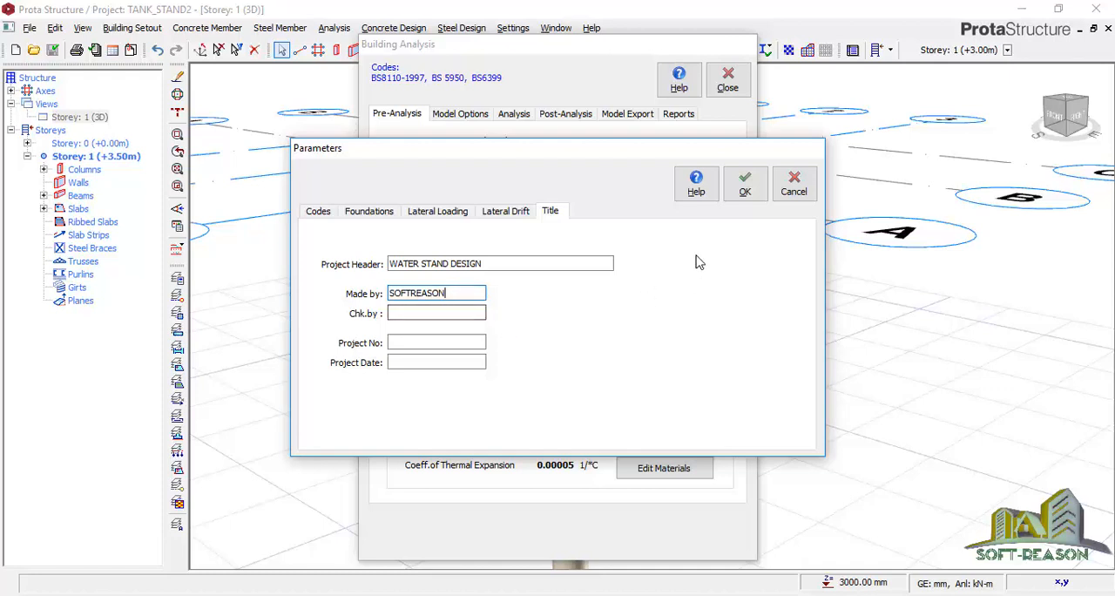
{"action": "left_click", "coordinate": [744, 186]}
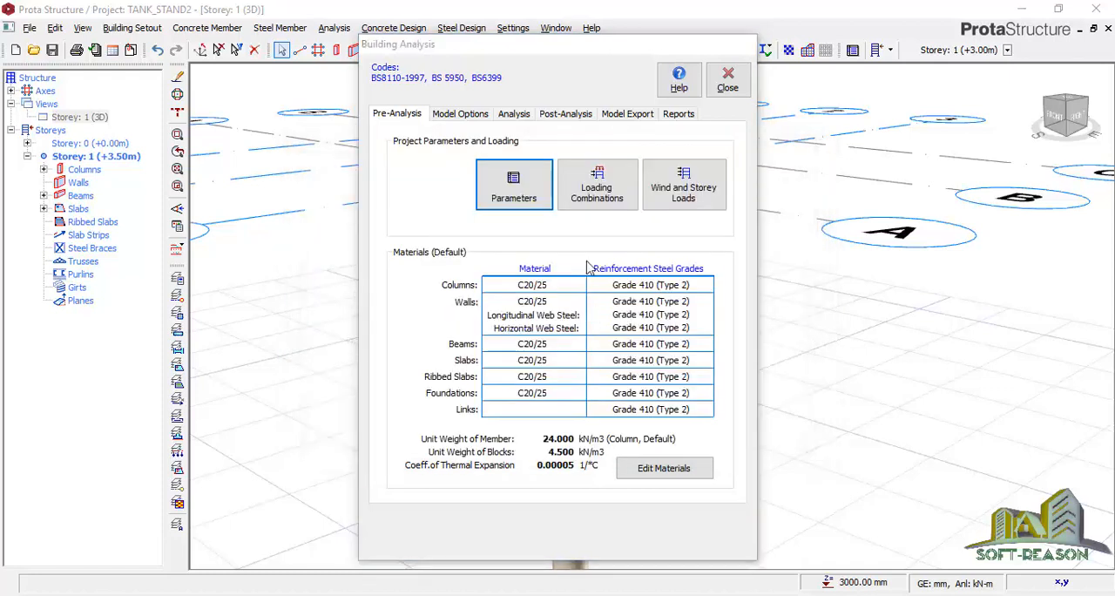
Generate the loading combinations with the factored G combination for Steel and Concrete, and check the wind and storey loads without changing them
{"action": "left_click", "coordinate": [588, 187]}
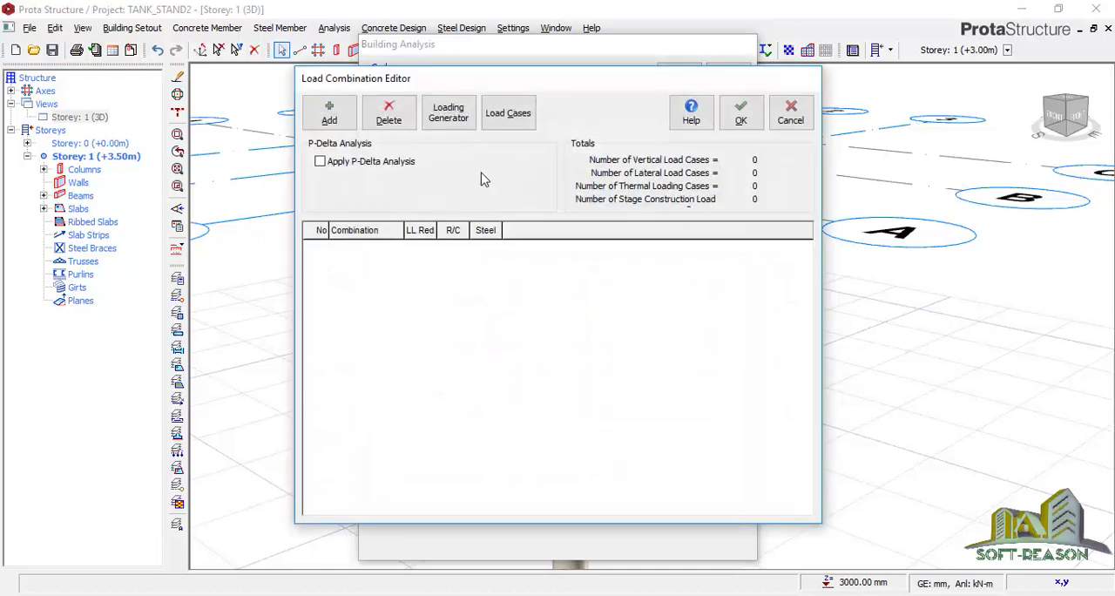
{"action": "left_click", "coordinate": [449, 113]}
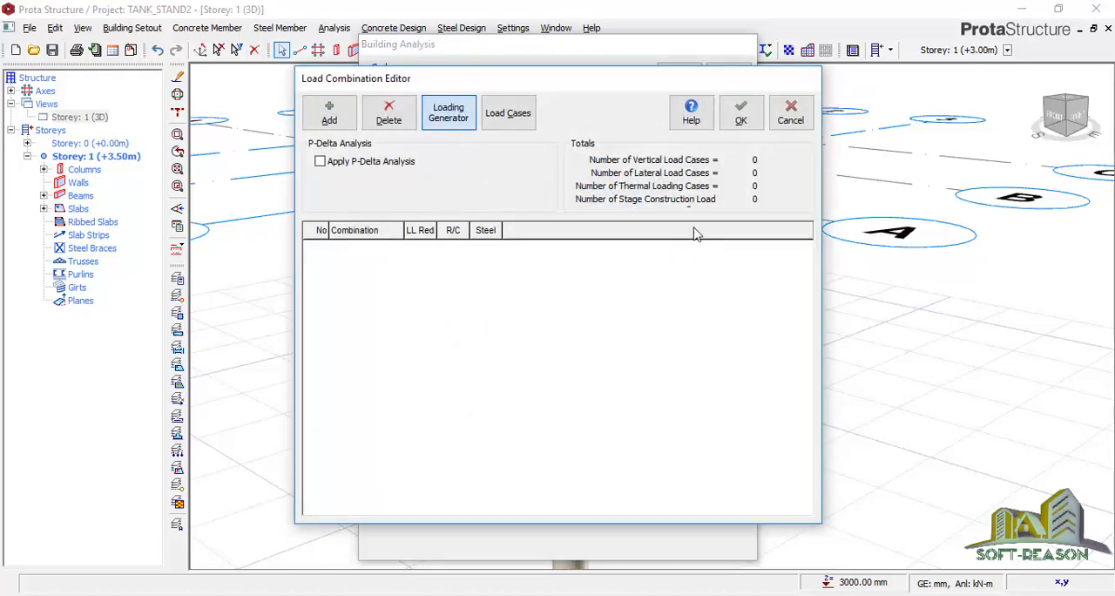
{"action": "left_click", "coordinate": [734, 192]}
{"action": "left_click", "coordinate": [731, 218]}
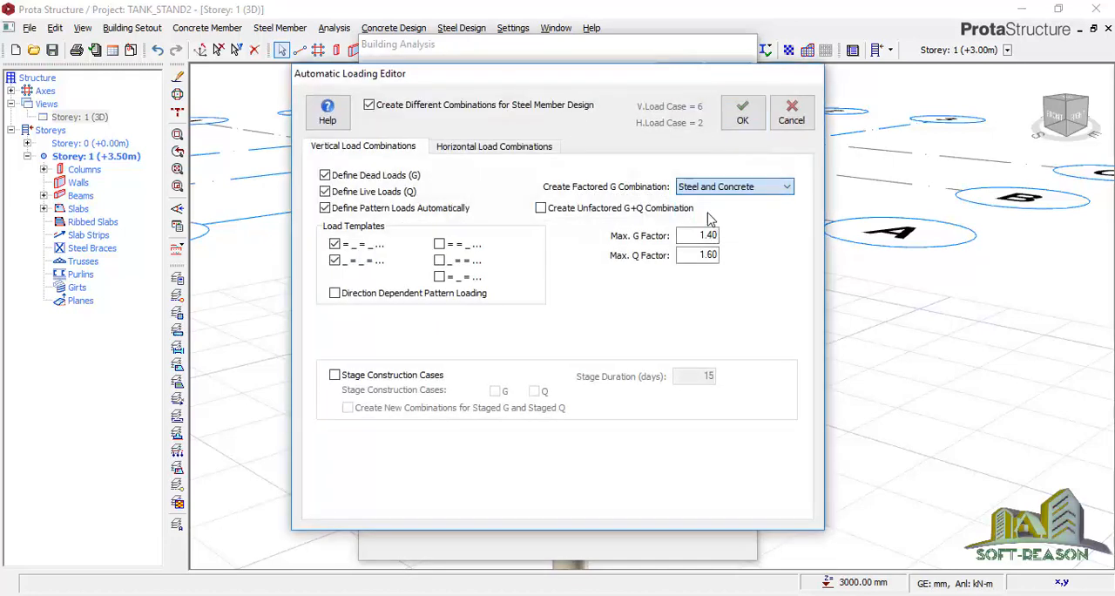
{"action": "left_click", "coordinate": [742, 122]}
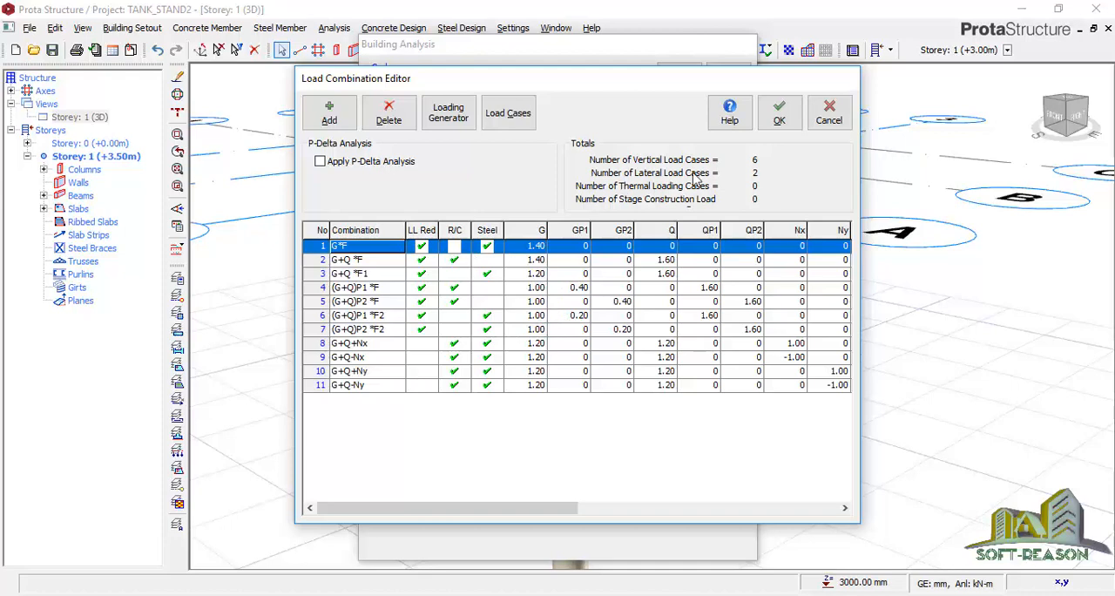
{"action": "left_click", "coordinate": [776, 122]}
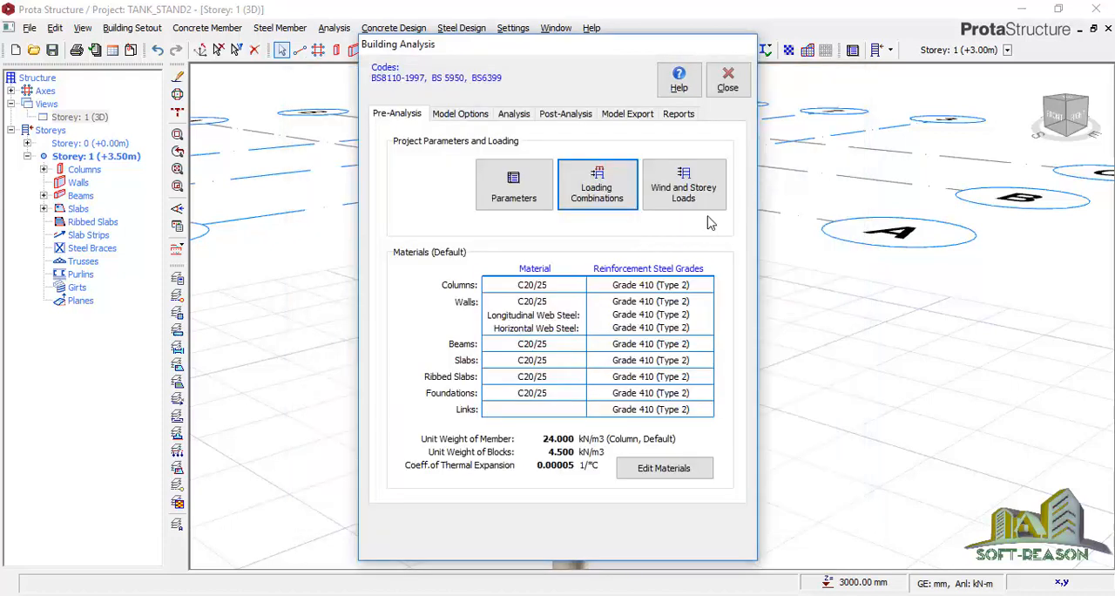
{"action": "left_click", "coordinate": [678, 174]}
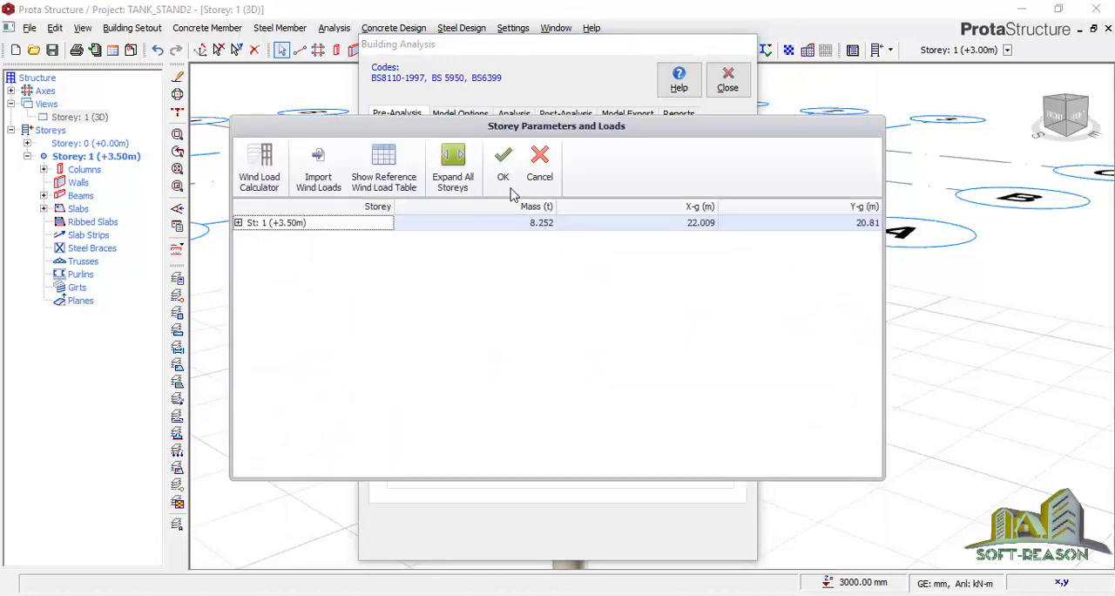
{"action": "left_click", "coordinate": [540, 170]}
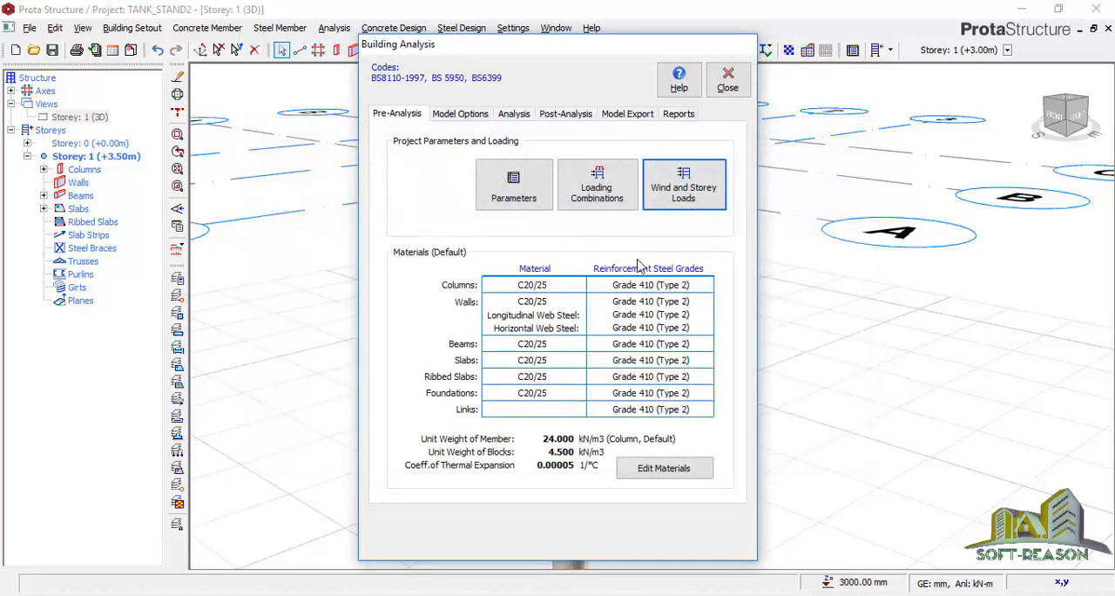
Open the material settings, view the column rebar diameters and check the material strengths in the tank problem image
{"action": "left_click", "coordinate": [682, 474]}
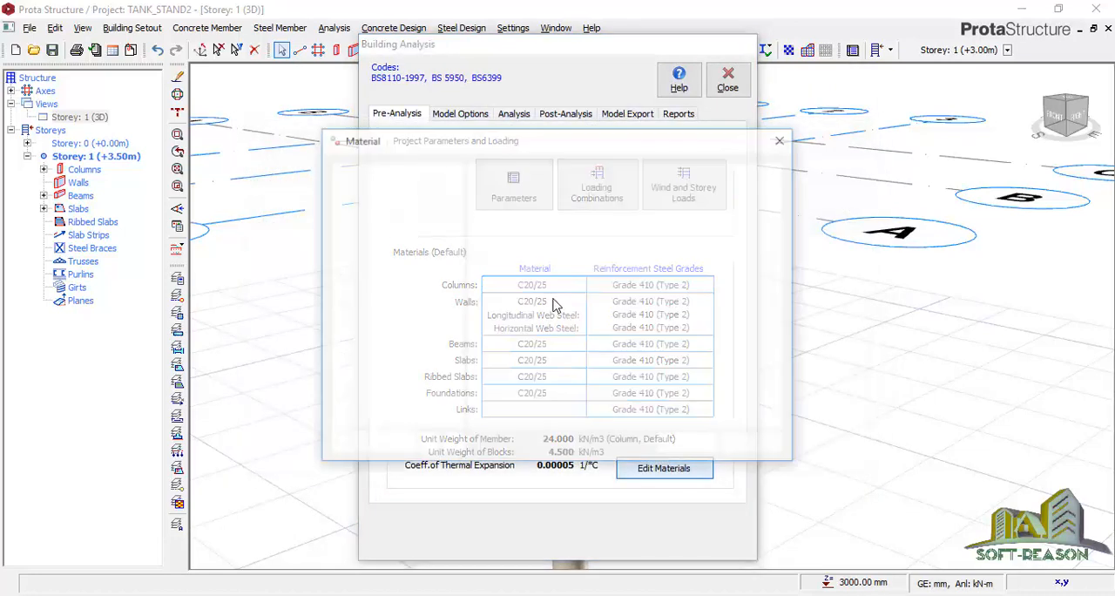
{"action": "left_click", "coordinate": [747, 171]}
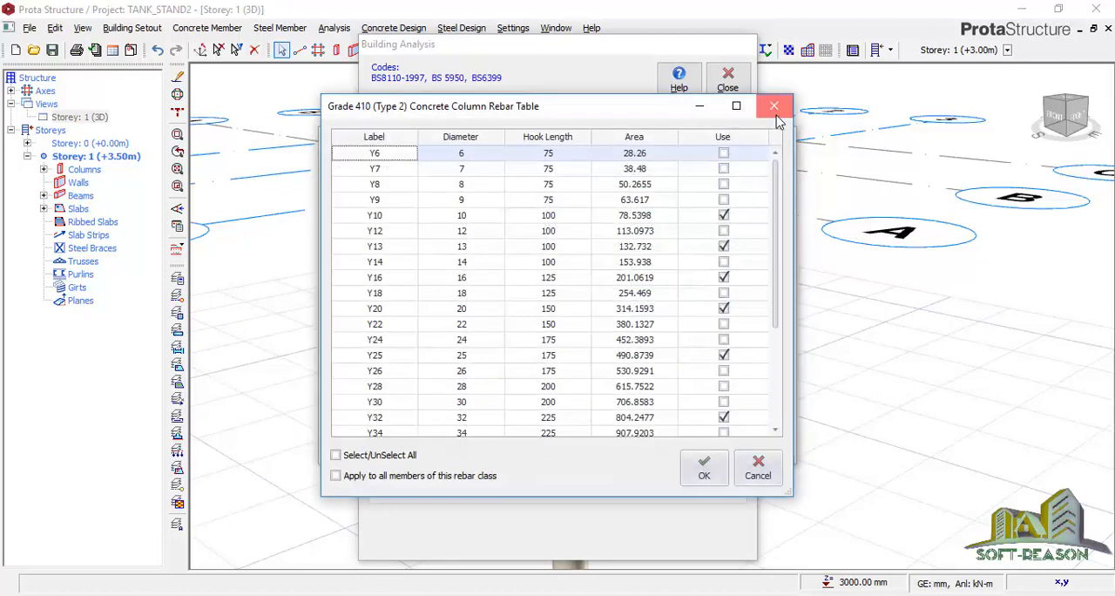
{"action": "left_click", "coordinate": [774, 106]}
{"action": "left_click", "coordinate": [490, 595]}
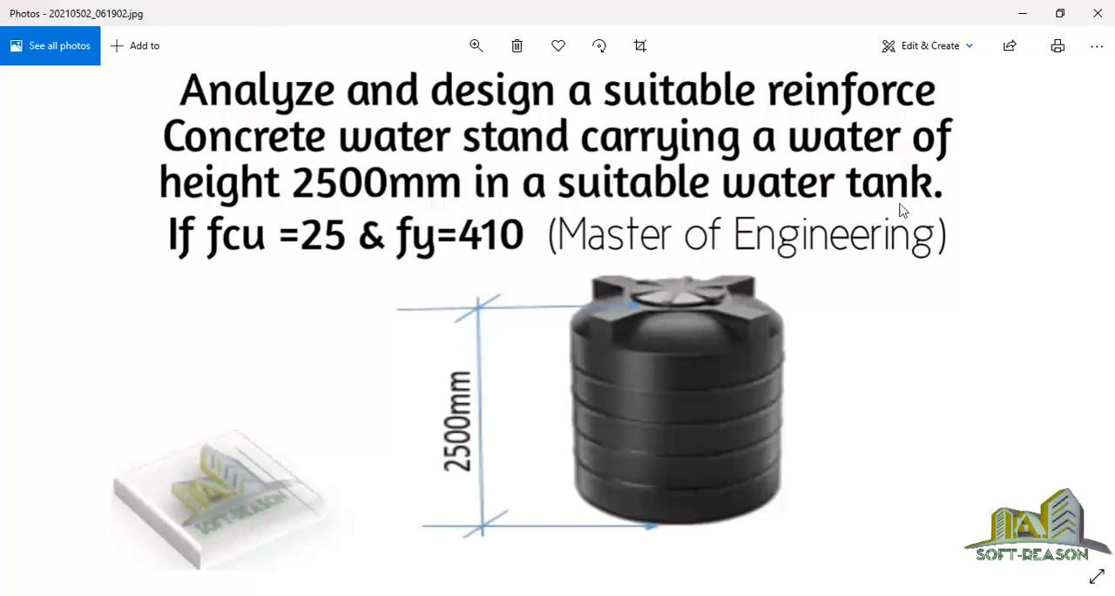
{"action": "left_click", "coordinate": [1023, 13]}
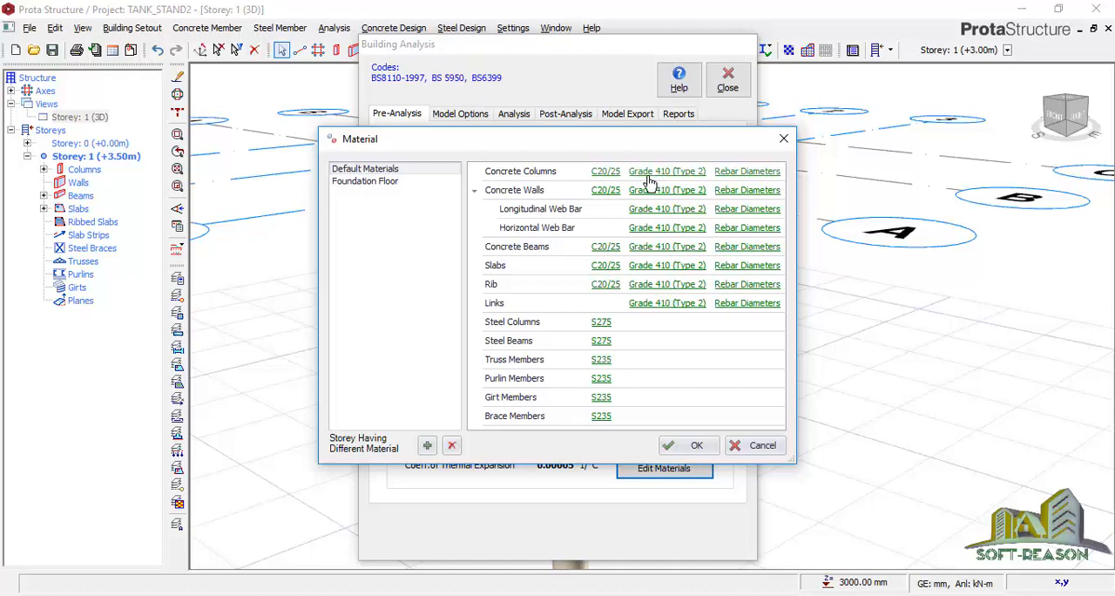
Exclude Y10 and Y13 from the usable rebar diameters for concrete columns and accept the table
{"action": "left_click", "coordinate": [745, 171]}
{"action": "left_click", "coordinate": [724, 216]}
{"action": "left_click", "coordinate": [723, 247]}
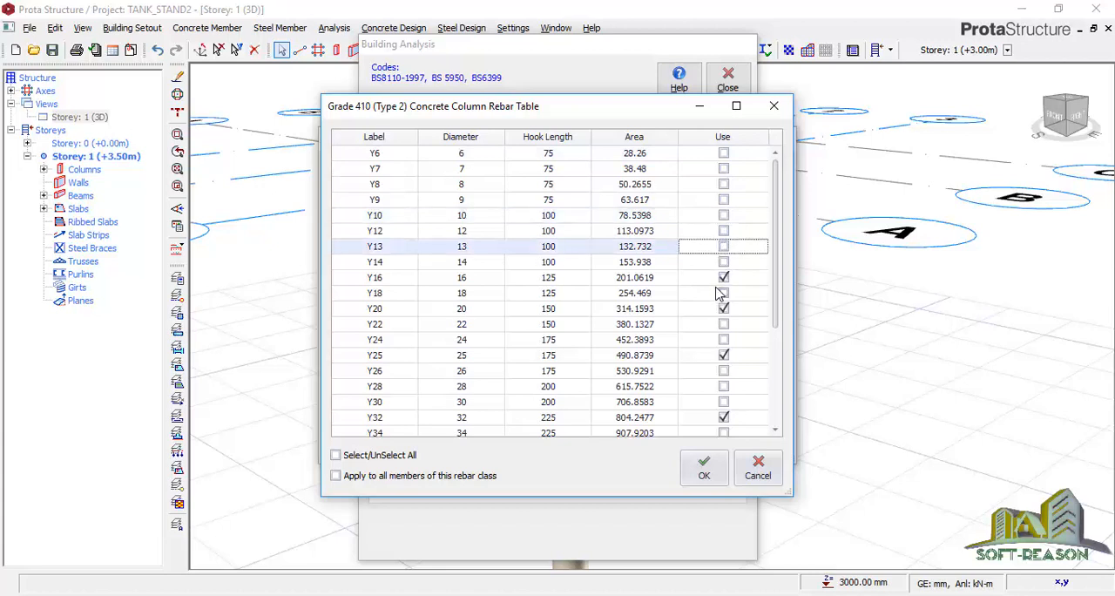
{"action": "left_click", "coordinate": [726, 279]}
{"action": "left_click", "coordinate": [725, 279]}
{"action": "left_click", "coordinate": [726, 311]}
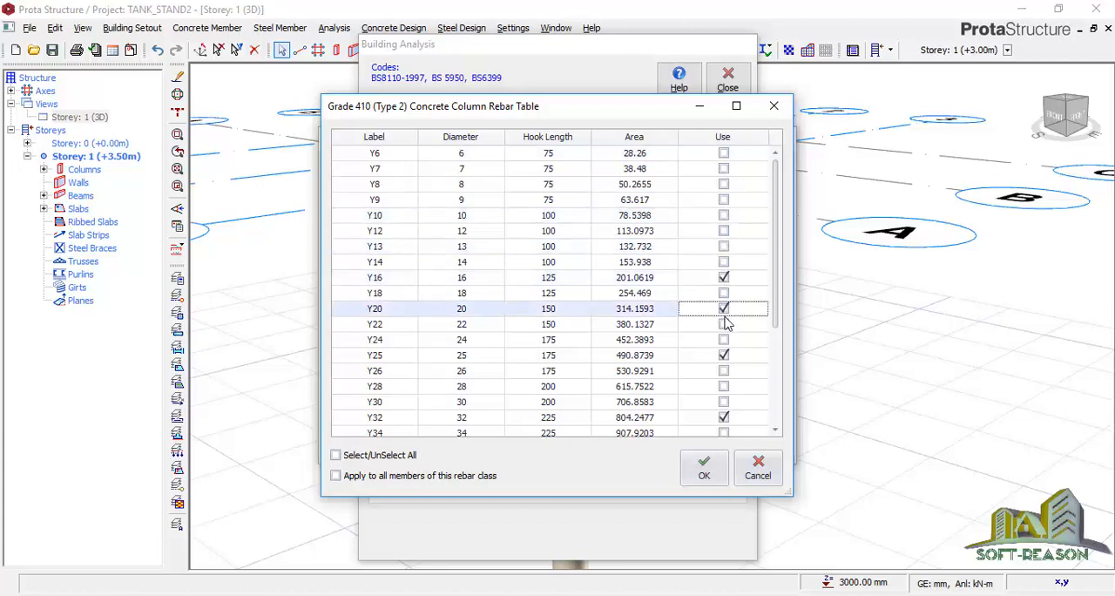
{"action": "left_click", "coordinate": [728, 358]}
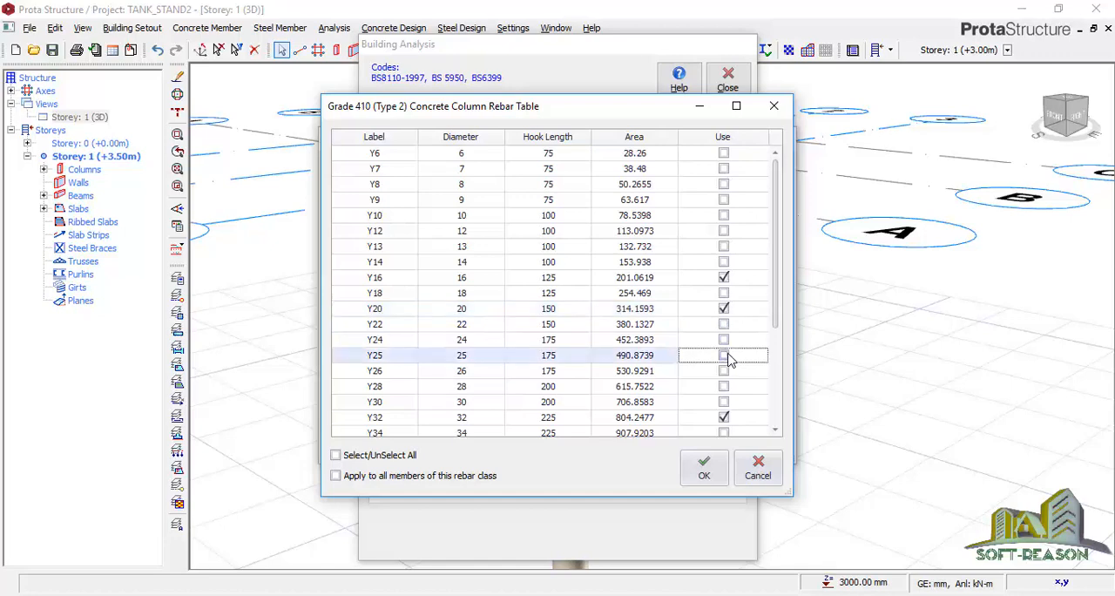
{"action": "left_click", "coordinate": [725, 419]}
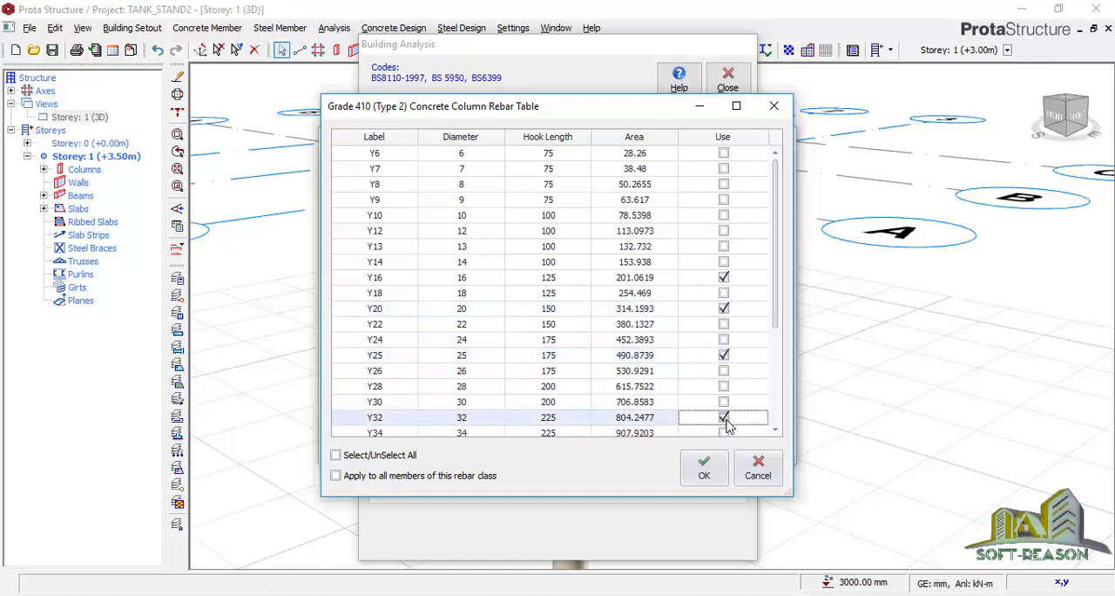
{"action": "left_click_drag", "start_coordinate": [778, 294], "coordinate": [793, 437]}
{"action": "left_click", "coordinate": [706, 469]}
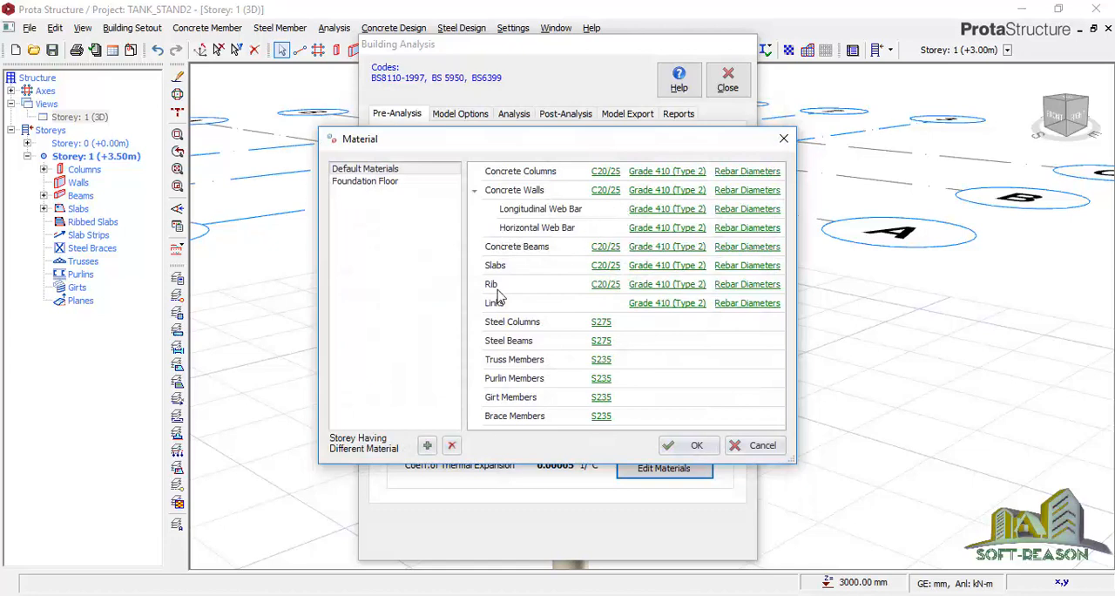
Limit the usable rebar diameters for slabs to Y10 and Y12 and accept the table
{"action": "left_click", "coordinate": [745, 271]}
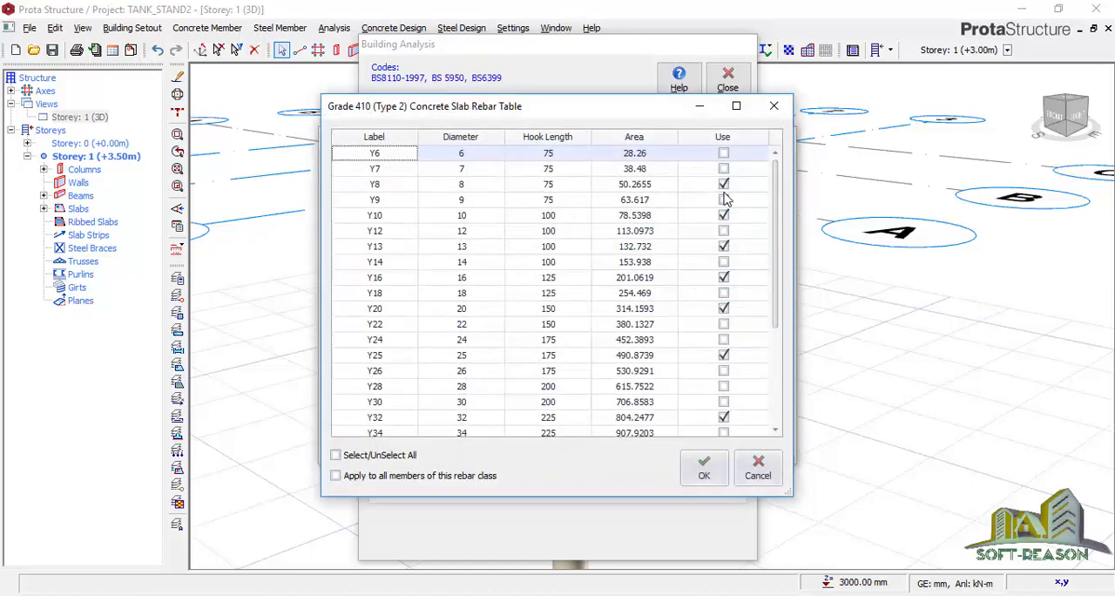
{"action": "left_click", "coordinate": [724, 200]}
{"action": "left_click", "coordinate": [724, 216]}
{"action": "left_click", "coordinate": [725, 184]}
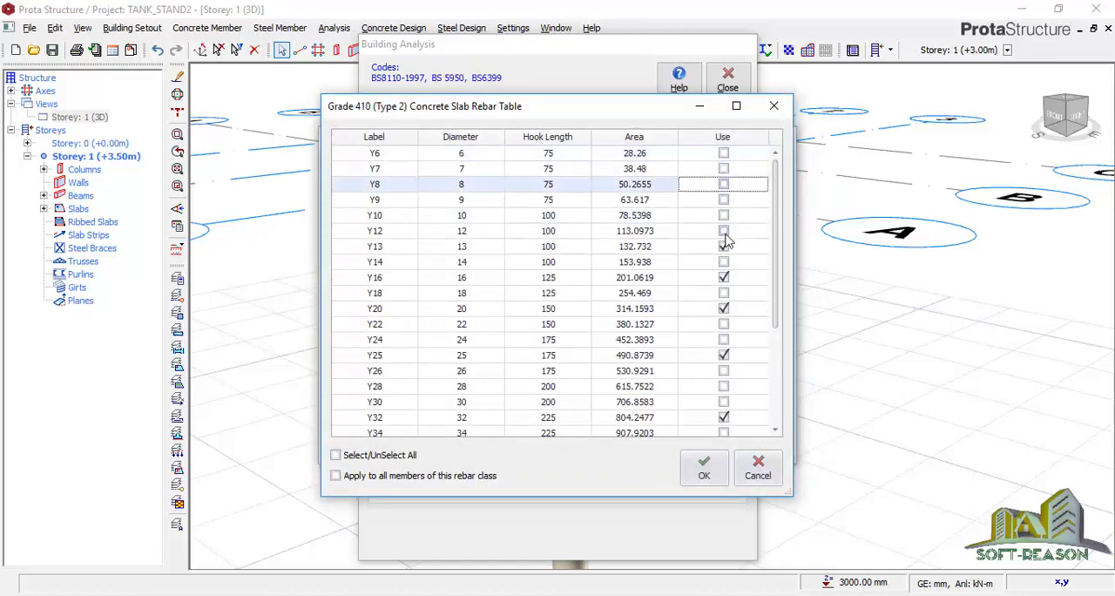
{"action": "left_click", "coordinate": [724, 248]}
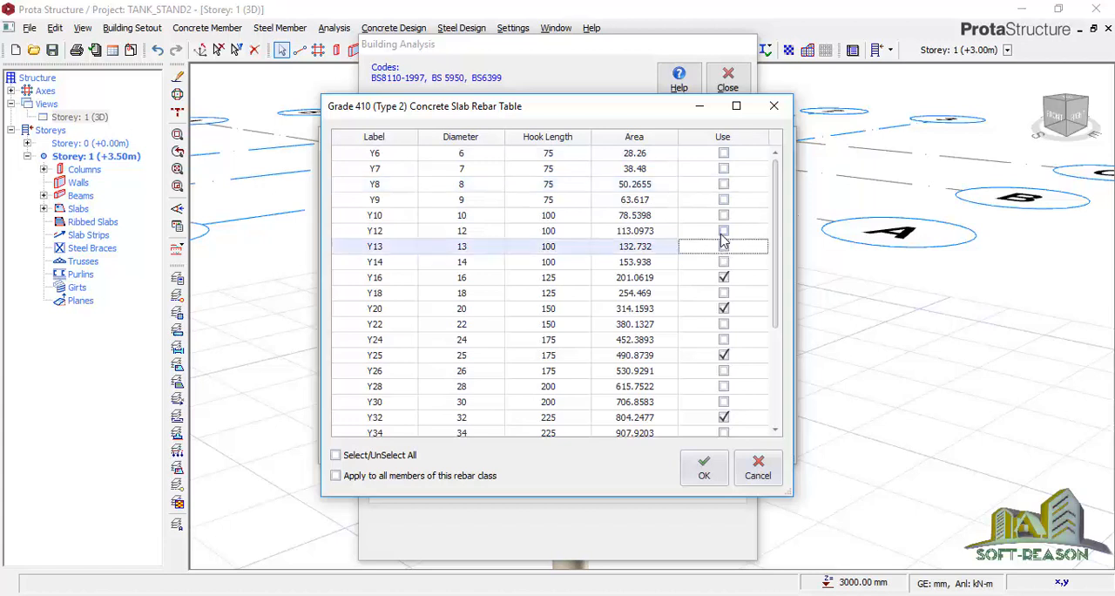
{"action": "left_click", "coordinate": [722, 233]}
{"action": "left_click", "coordinate": [724, 215]}
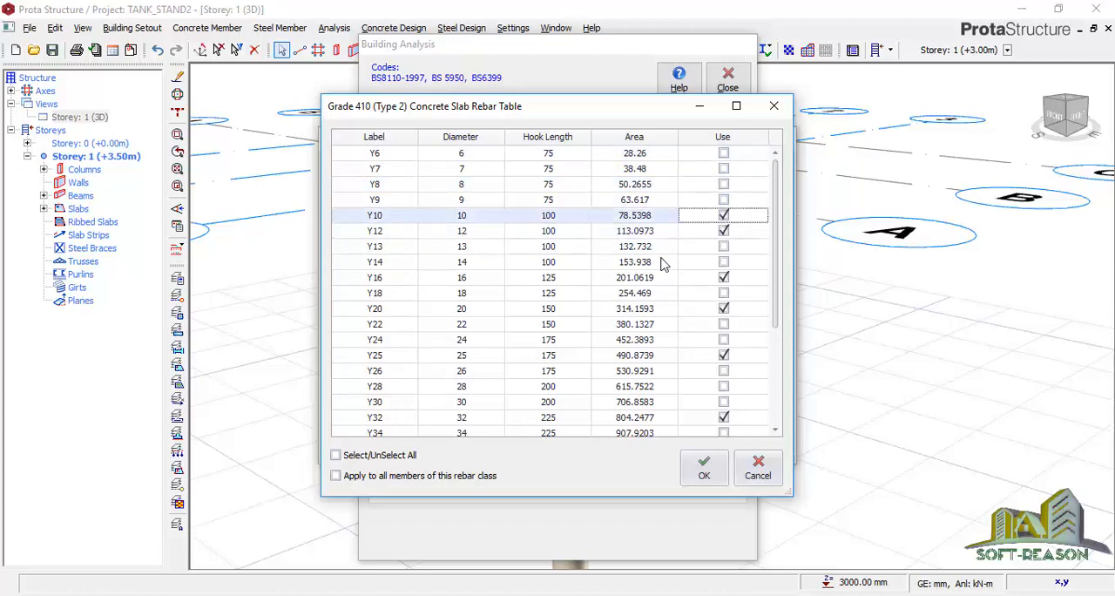
{"action": "left_click", "coordinate": [724, 278]}
{"action": "left_click", "coordinate": [724, 308]}
{"action": "left_click", "coordinate": [724, 355]}
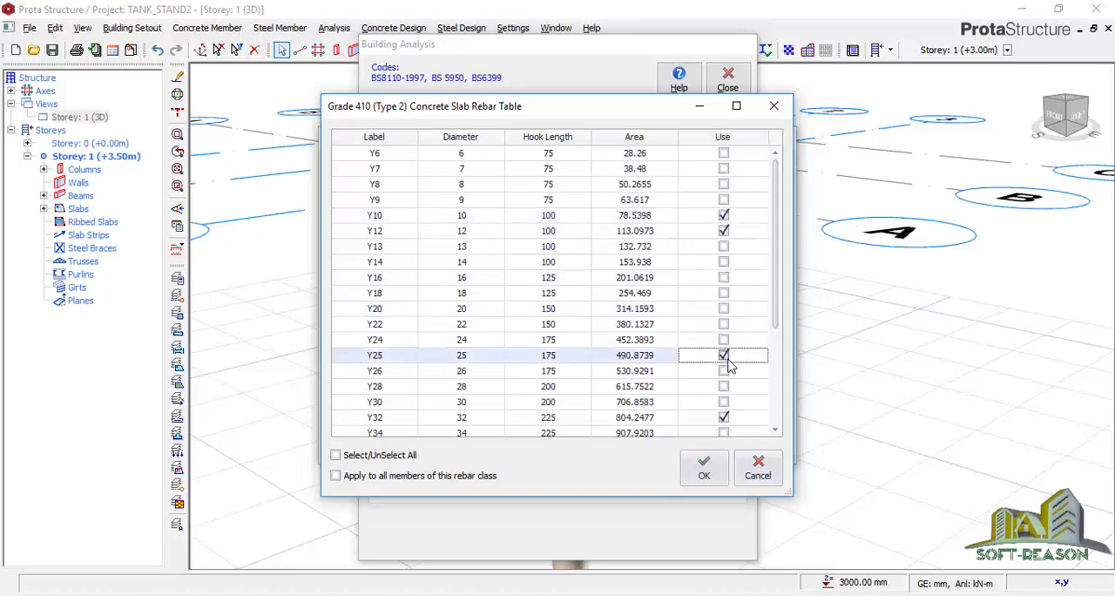
{"action": "left_click", "coordinate": [724, 418]}
{"action": "scroll", "coordinate": [781, 279], "scroll_direction": "down", "scroll_amount": 3}
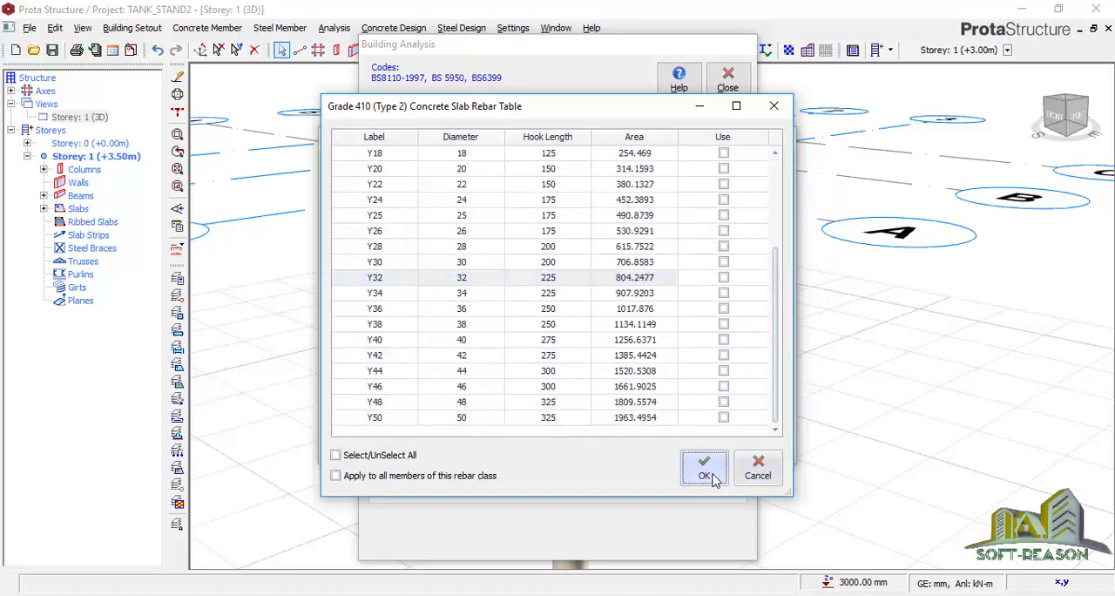
{"action": "left_click", "coordinate": [705, 475]}
Limit the usable rebar diameters for concrete beams to Y16, Y20 and Y25 and accept the table
{"action": "left_click", "coordinate": [736, 248]}
{"action": "left_click", "coordinate": [724, 215]}
{"action": "left_click", "coordinate": [724, 261]}
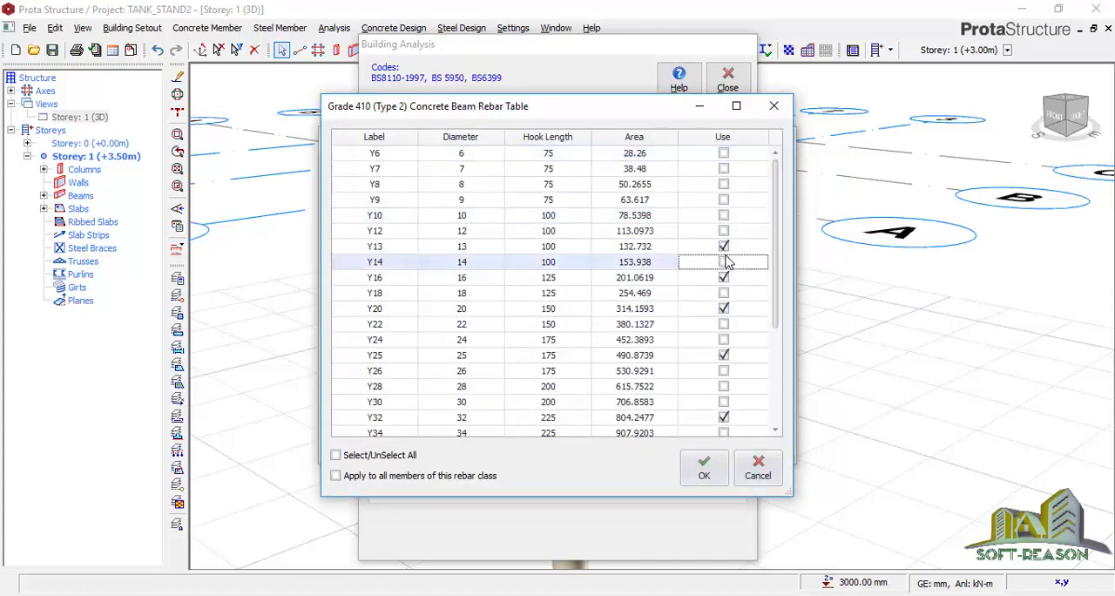
{"action": "left_click", "coordinate": [724, 277]}
{"action": "left_click", "coordinate": [725, 247]}
{"action": "left_click", "coordinate": [724, 277]}
{"action": "left_click", "coordinate": [725, 308]}
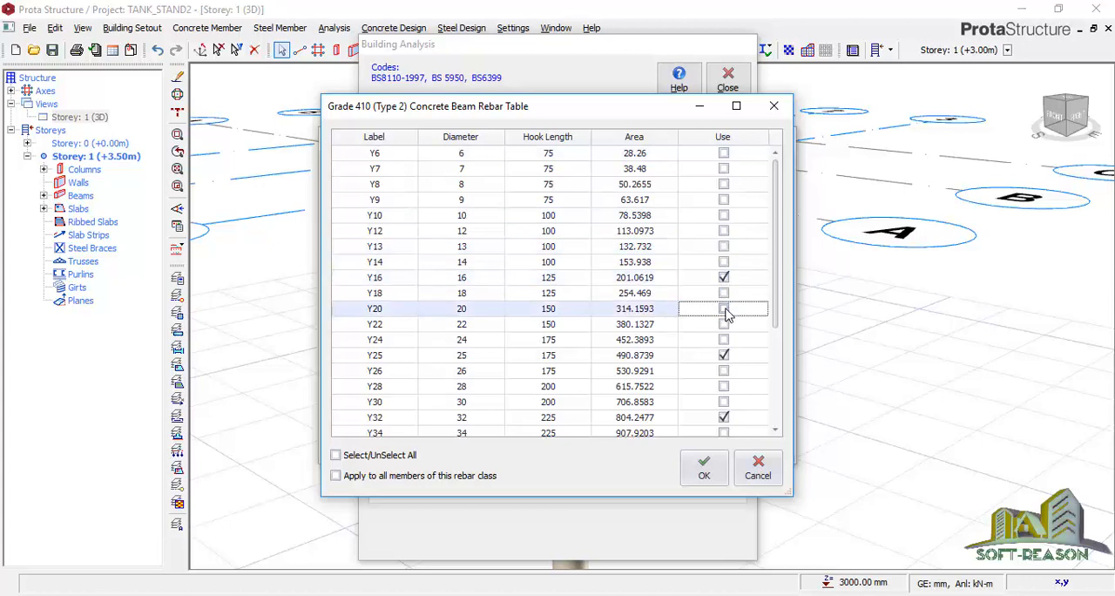
{"action": "left_click", "coordinate": [724, 418]}
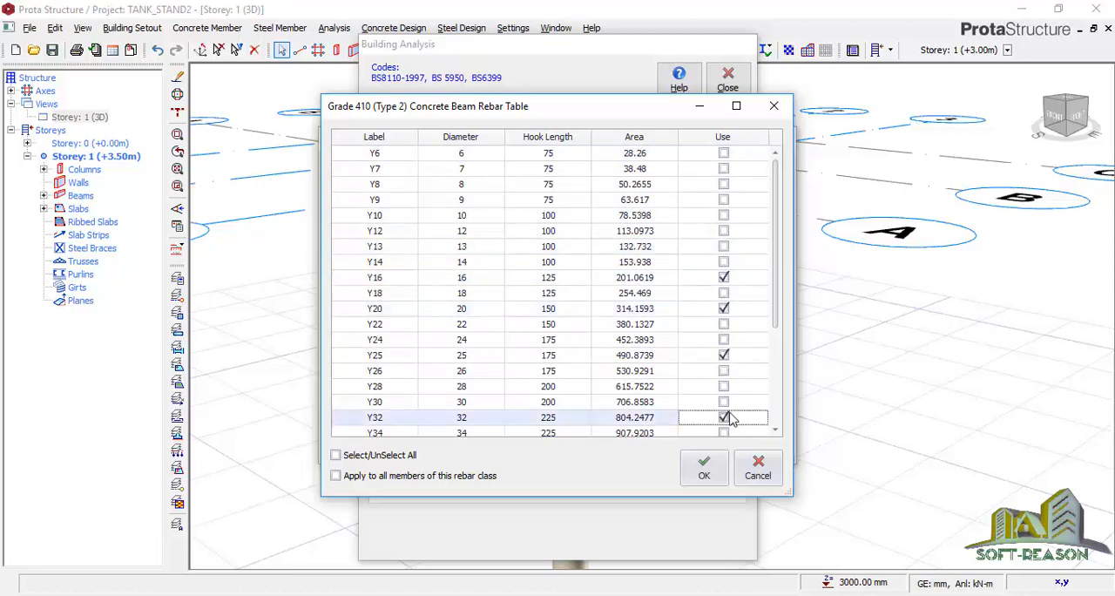
{"action": "scroll", "coordinate": [778, 266], "scroll_direction": "down", "scroll_amount": 3}
{"action": "left_click", "coordinate": [704, 468]}
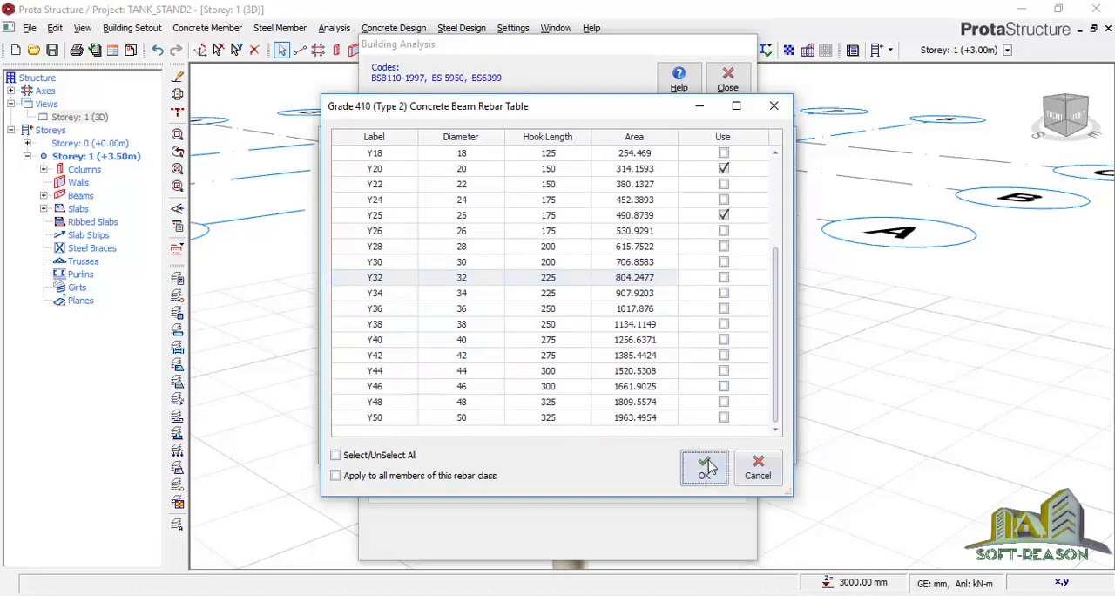
Limit the usable rebar diameters for links in the default materials to Y8 and Y10 and accept the table
{"action": "left_click", "coordinate": [747, 302]}
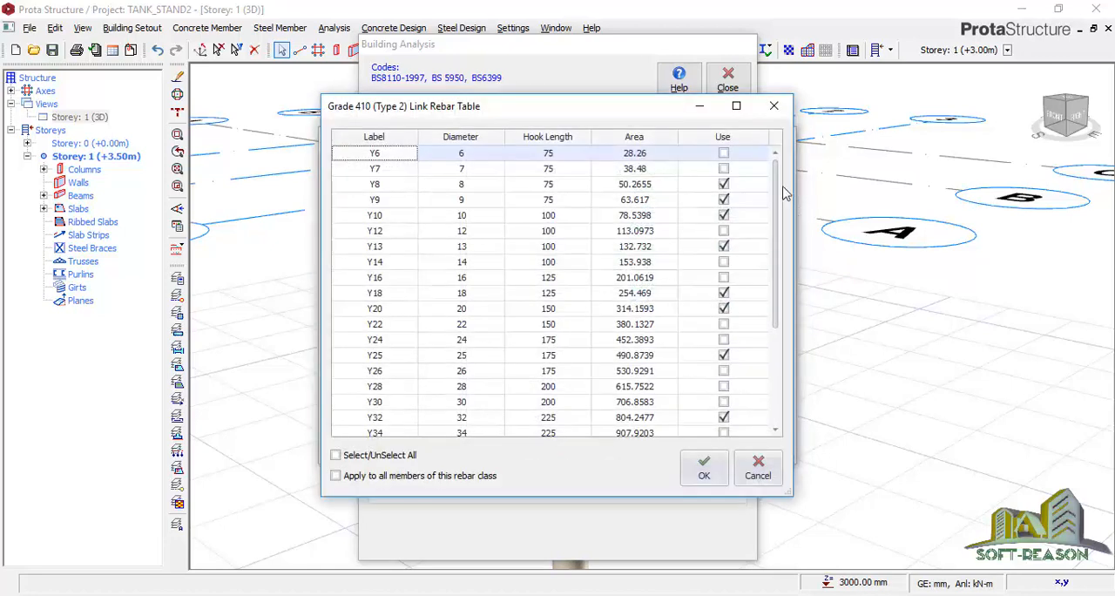
{"action": "left_click", "coordinate": [728, 170]}
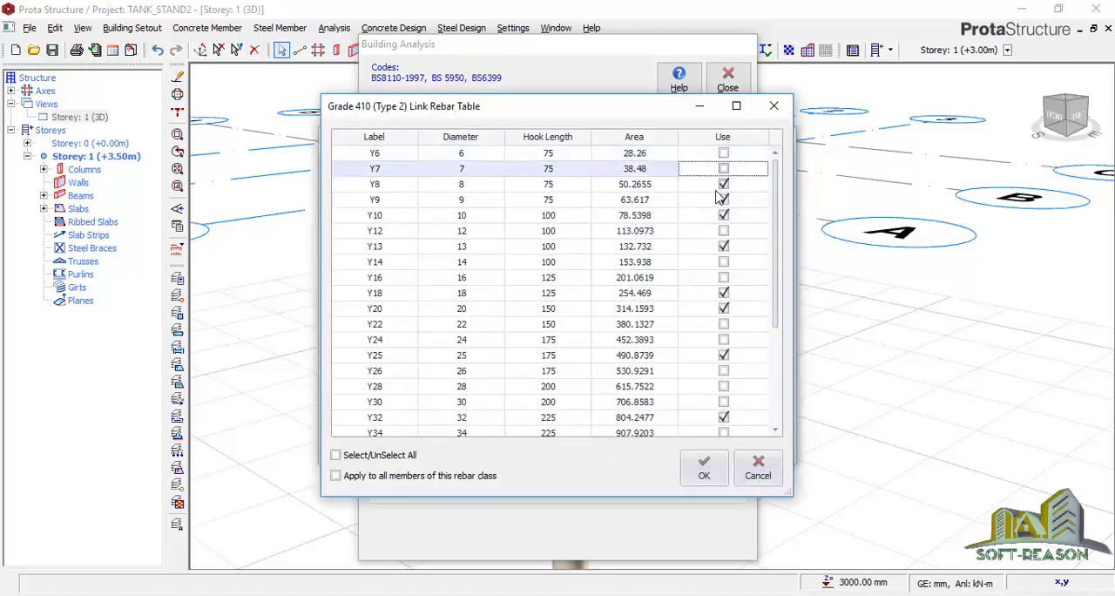
{"action": "left_click", "coordinate": [726, 201]}
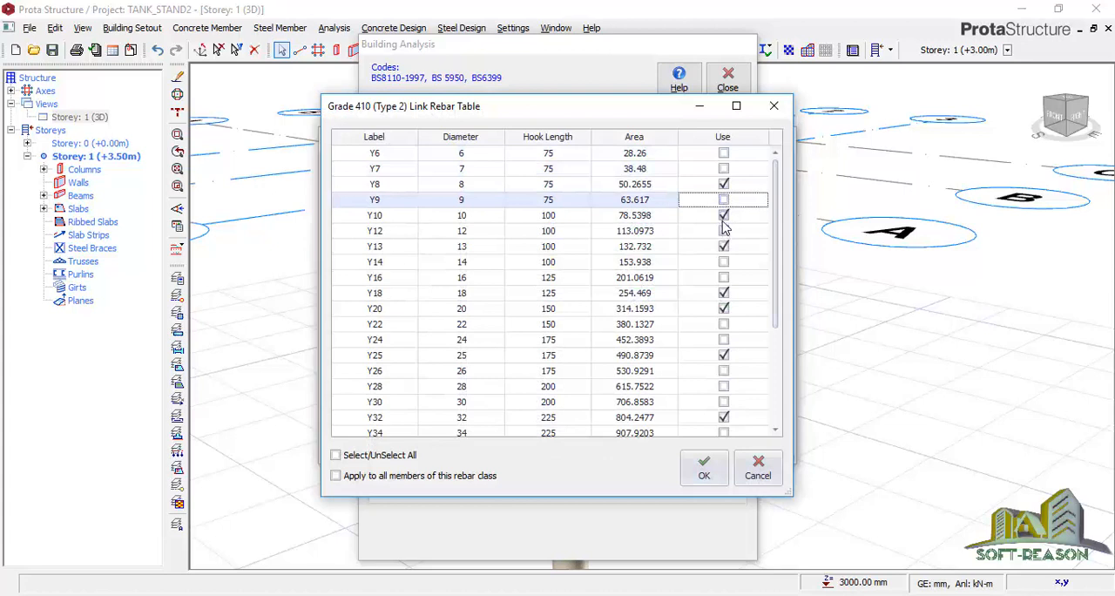
{"action": "left_click", "coordinate": [727, 248]}
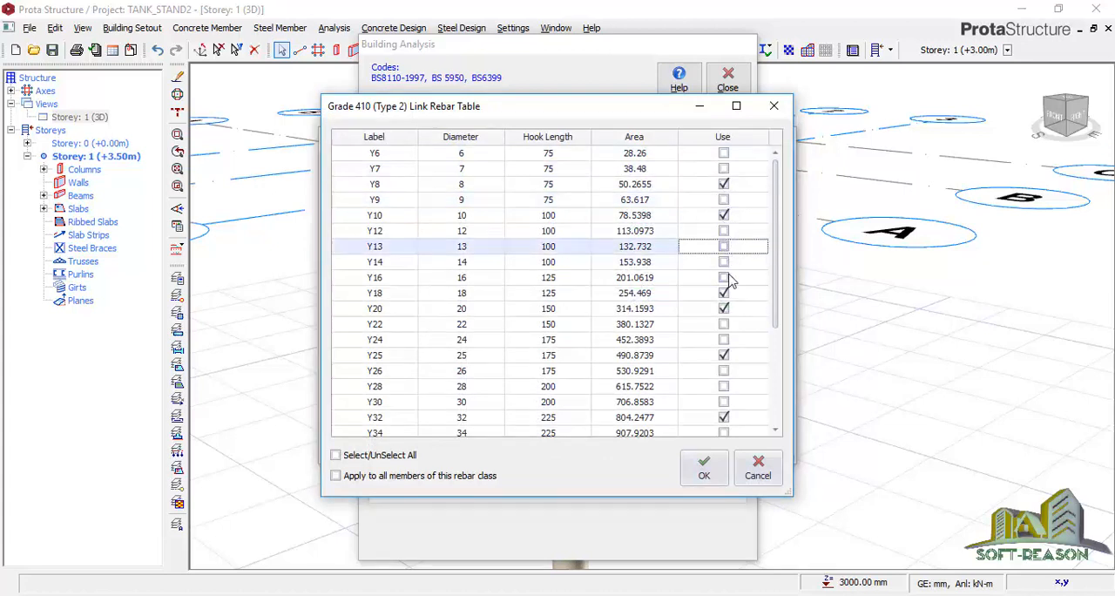
{"action": "left_click", "coordinate": [726, 294]}
{"action": "left_click", "coordinate": [723, 310]}
{"action": "left_click", "coordinate": [724, 355]}
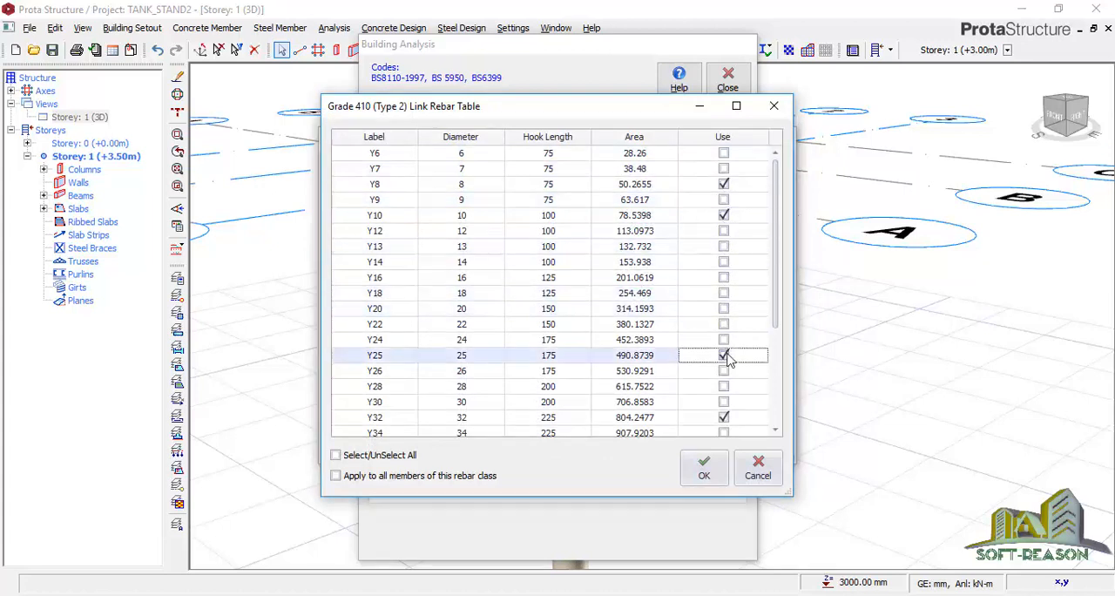
{"action": "left_click", "coordinate": [724, 417]}
{"action": "left_click_drag", "start_coordinate": [773, 272], "coordinate": [768, 423]}
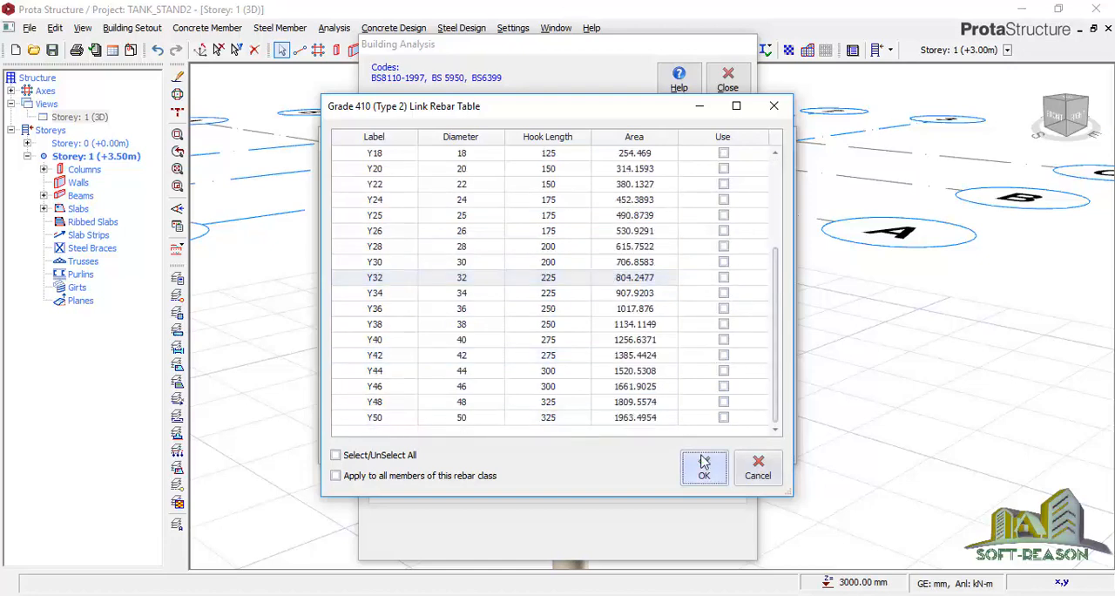
{"action": "left_click", "coordinate": [705, 463]}
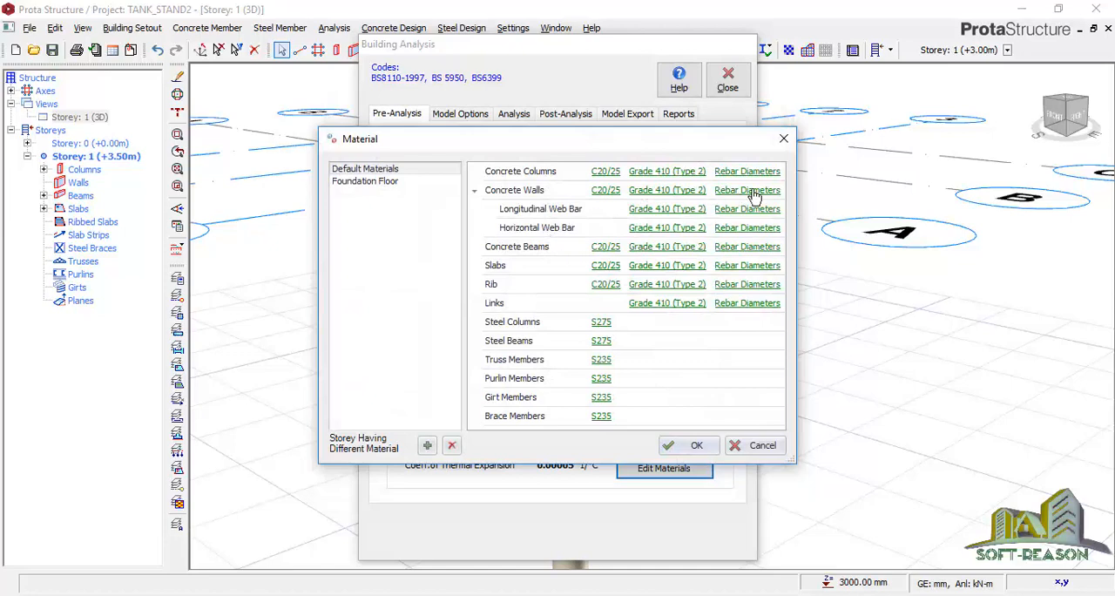
Limit the usable foundation rebar diameters of the foundation floor to Y12 and Y16, and accept the material settings
{"action": "left_click", "coordinate": [364, 181]}
{"action": "left_click", "coordinate": [764, 171]}
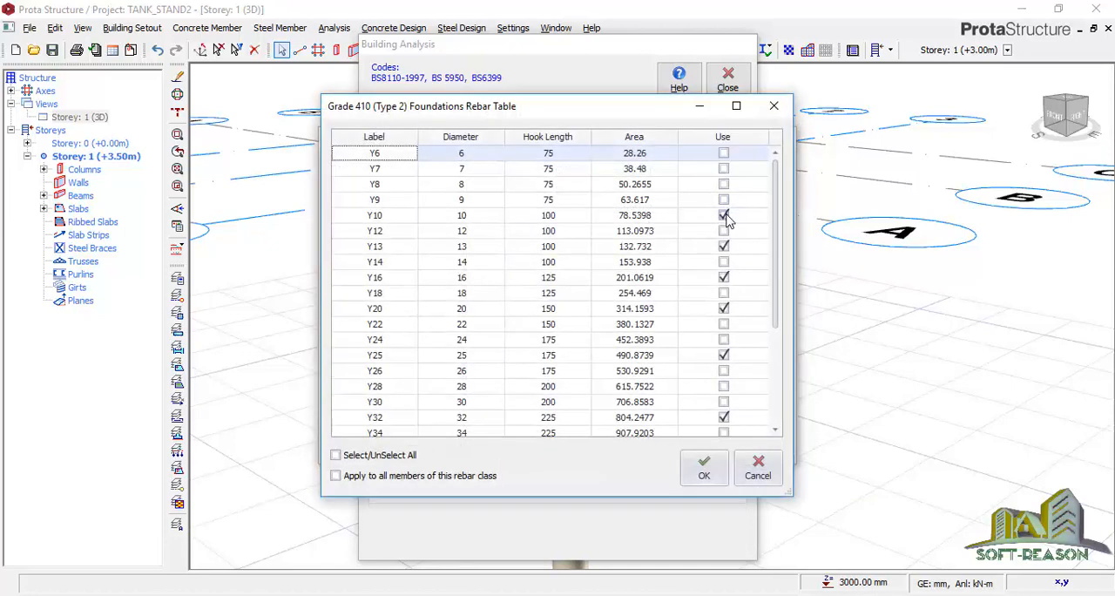
{"action": "left_click", "coordinate": [724, 215]}
{"action": "left_click", "coordinate": [723, 231]}
{"action": "left_click", "coordinate": [724, 246]}
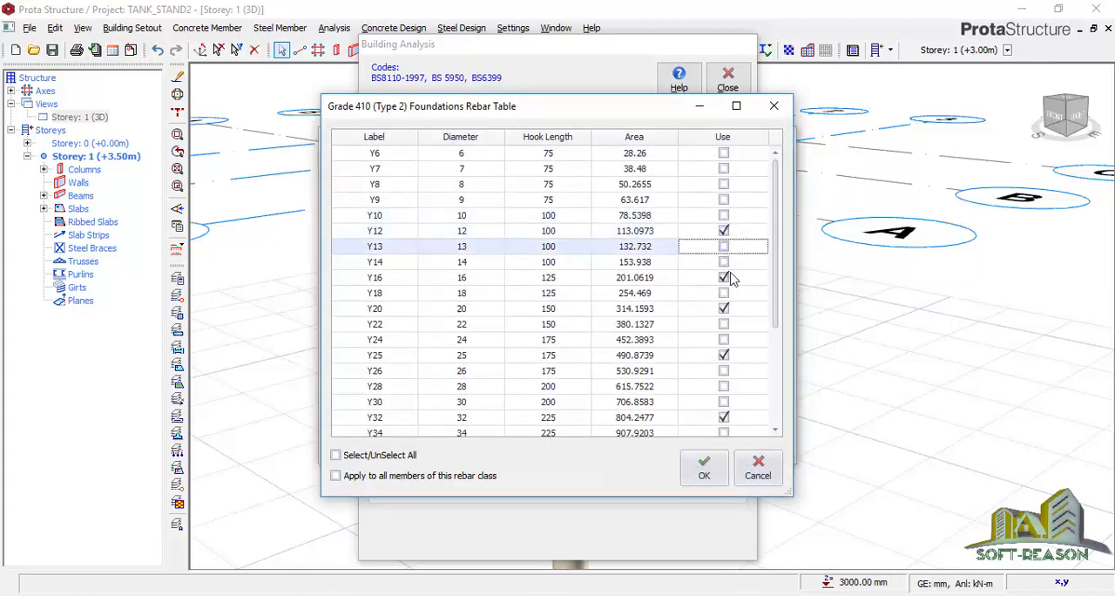
{"action": "left_click", "coordinate": [727, 277]}
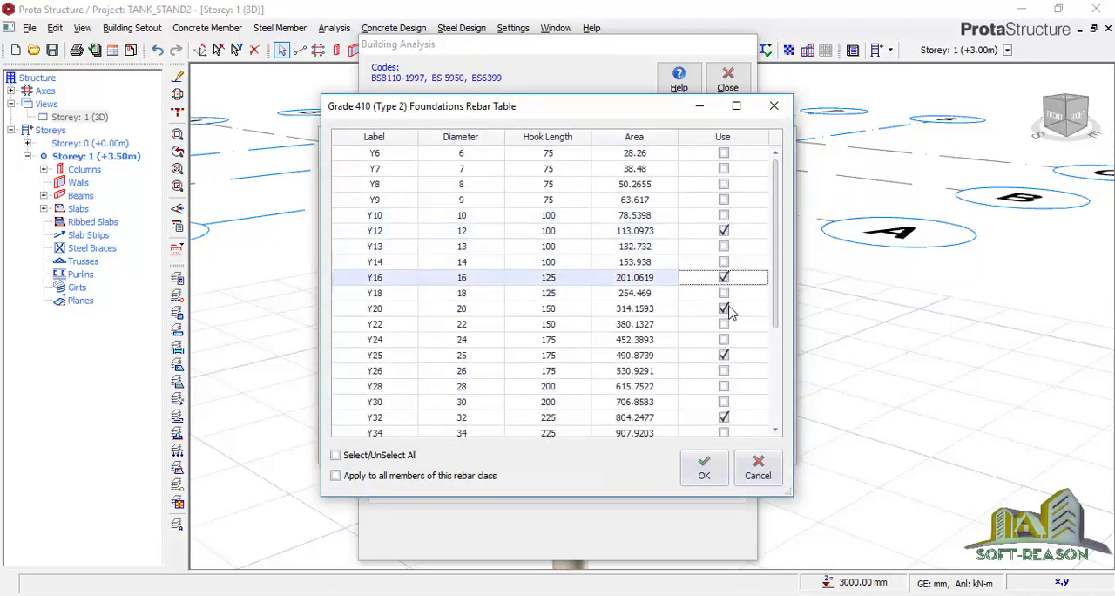
{"action": "left_click", "coordinate": [726, 309]}
{"action": "left_click", "coordinate": [724, 354]}
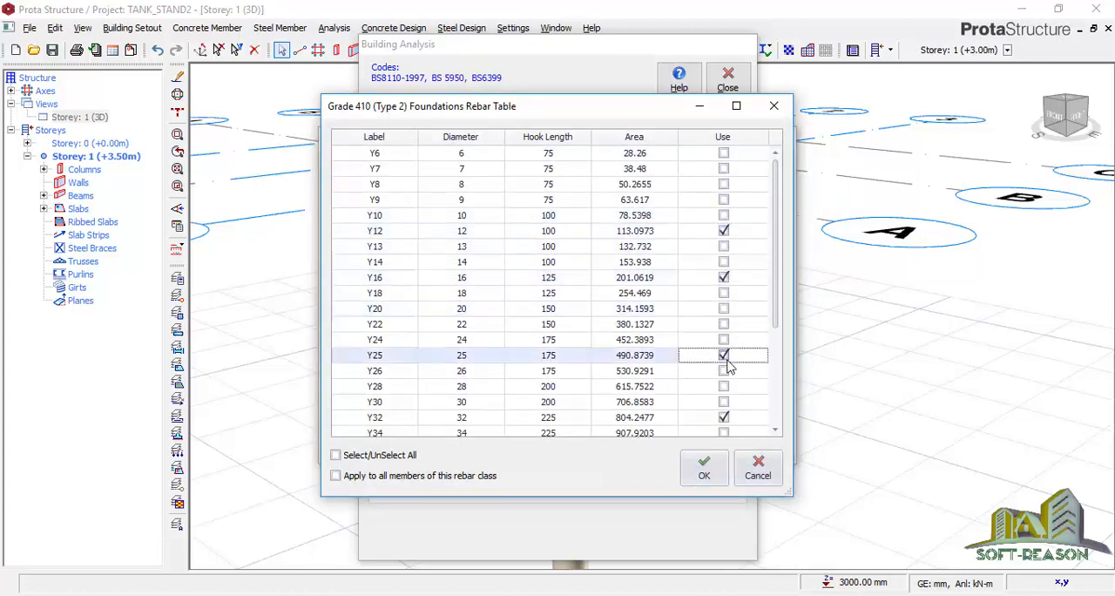
{"action": "left_click", "coordinate": [724, 417]}
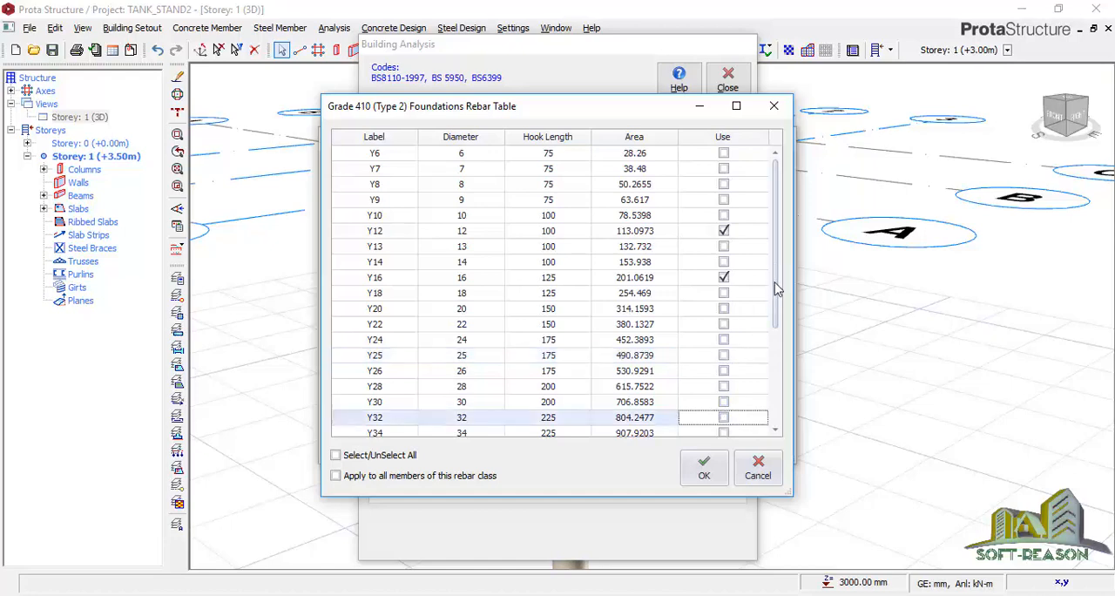
{"action": "scroll", "coordinate": [779, 272], "scroll_direction": "down", "scroll_amount": 3}
{"action": "left_click", "coordinate": [704, 468]}
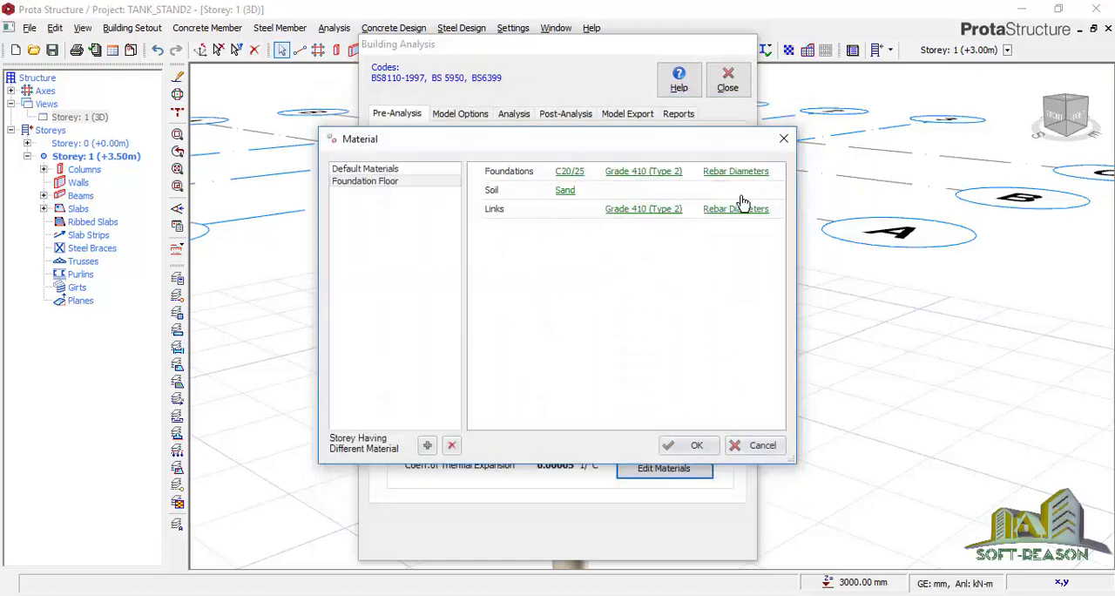
{"action": "left_click", "coordinate": [694, 446]}
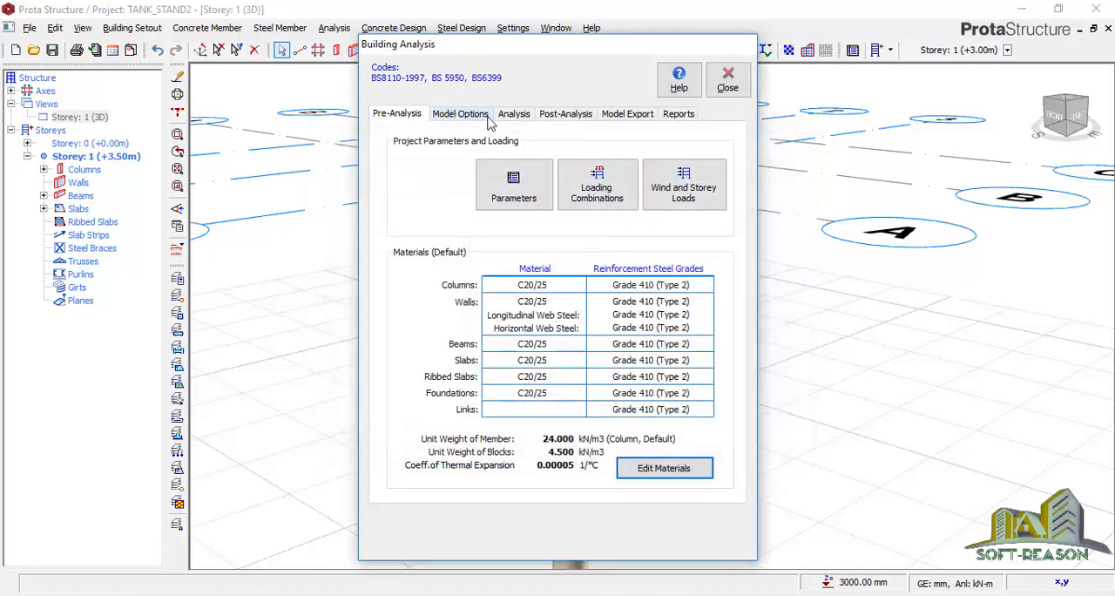
Run the building model check with all checks on all storeys and close it
{"action": "left_click", "coordinate": [514, 114]}
{"action": "left_click", "coordinate": [631, 168]}
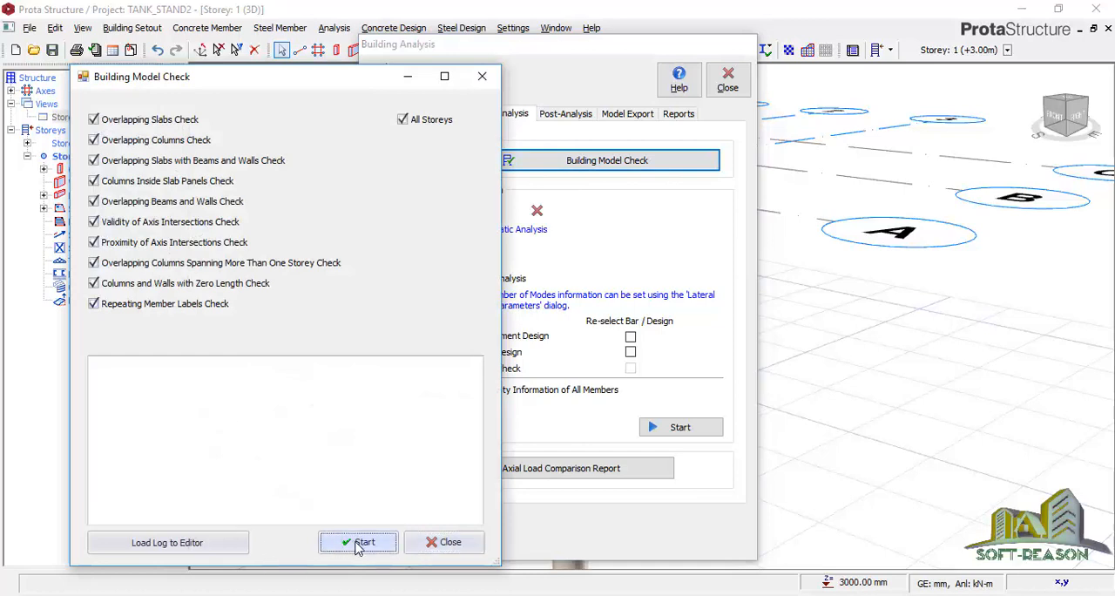
{"action": "left_click", "coordinate": [358, 543]}
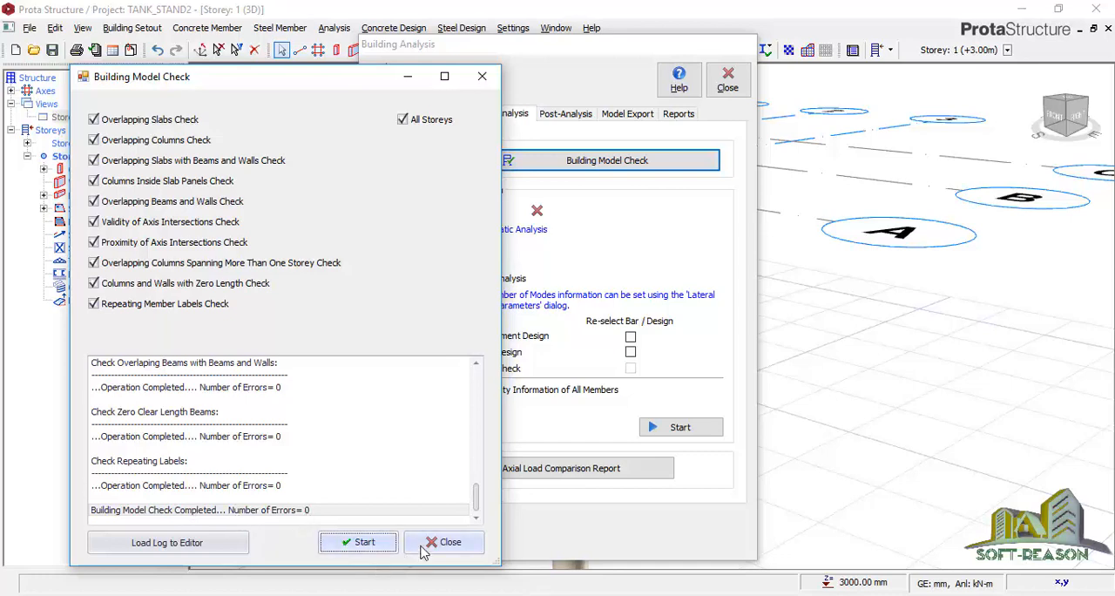
{"action": "left_click", "coordinate": [452, 542]}
Run the building analysis including column/wall and beam reinforcement design, and close the completion report
{"action": "left_click", "coordinate": [406, 352]}
{"action": "left_click", "coordinate": [420, 335]}
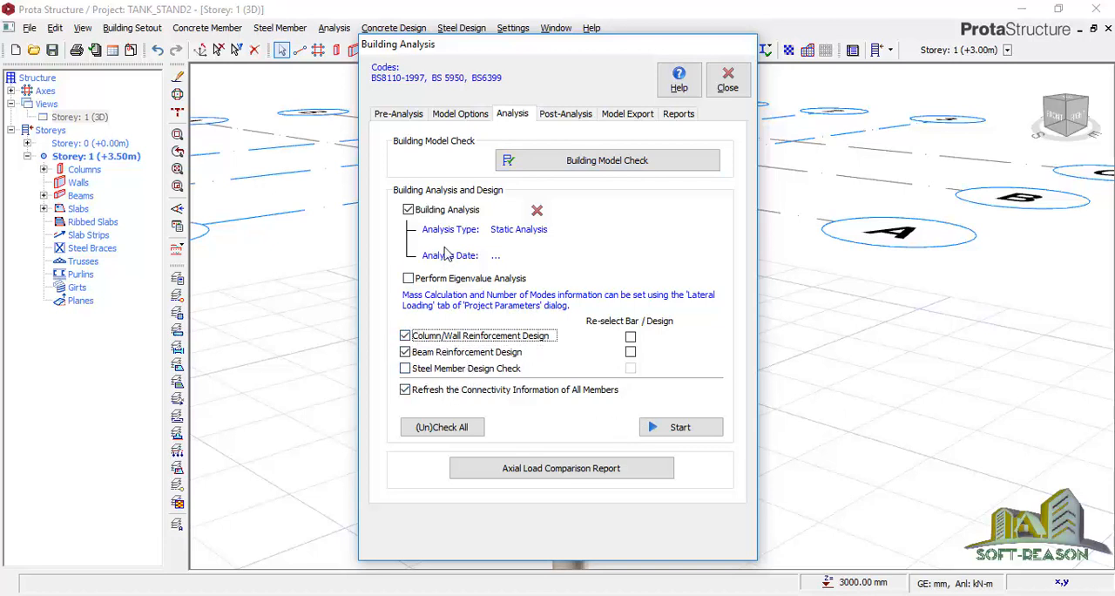
{"action": "left_click", "coordinate": [683, 427]}
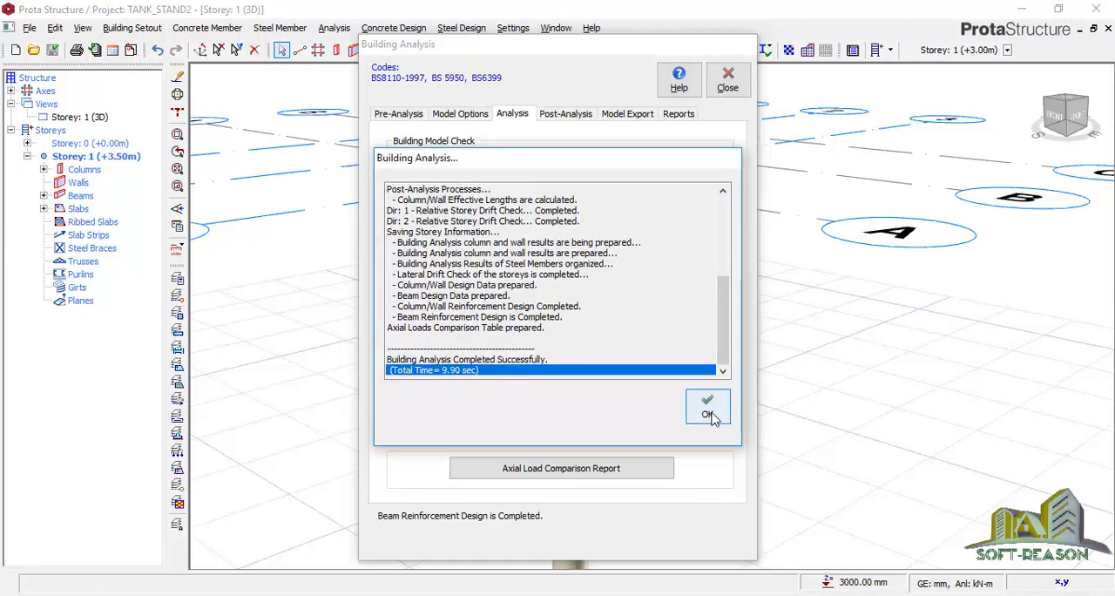
{"action": "left_click", "coordinate": [708, 410]}
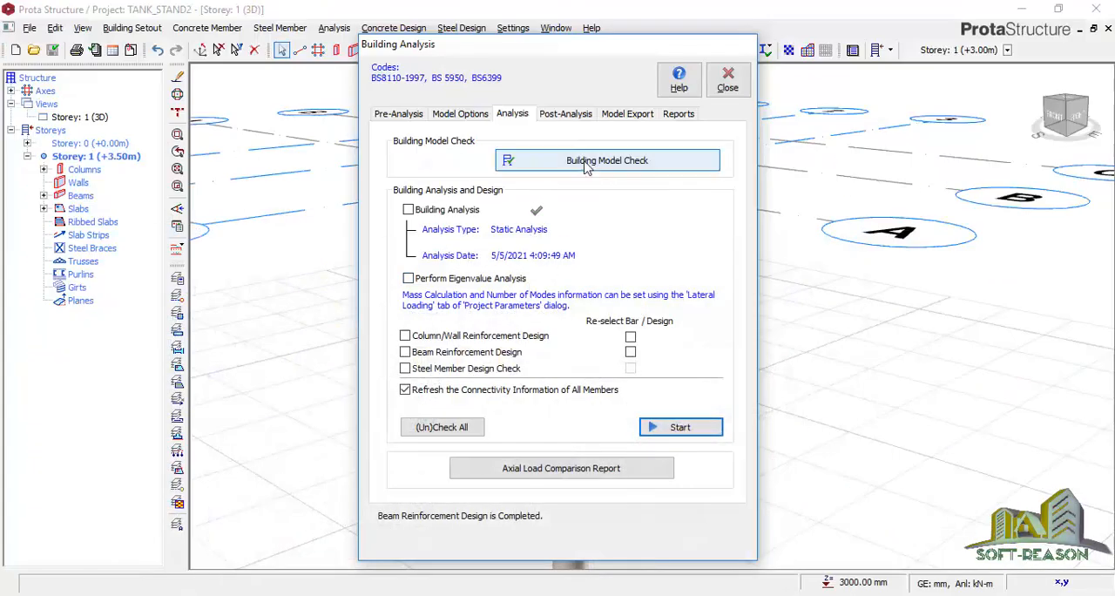
Open the model and analysis results display and animate the tank stand's displacements under load case G
{"action": "left_click", "coordinate": [568, 115]}
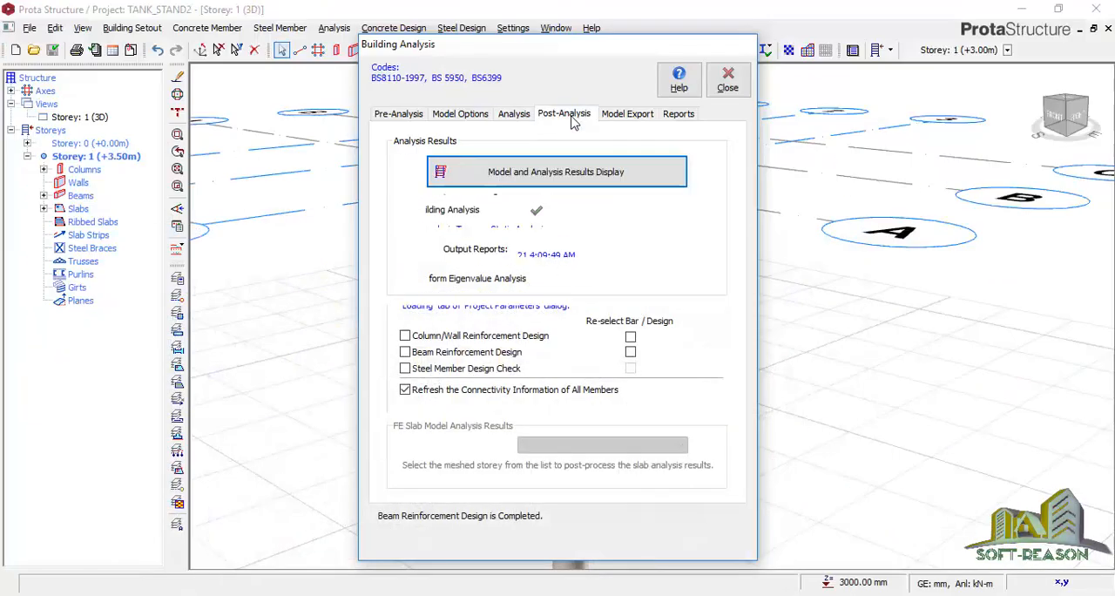
{"action": "left_click", "coordinate": [460, 177]}
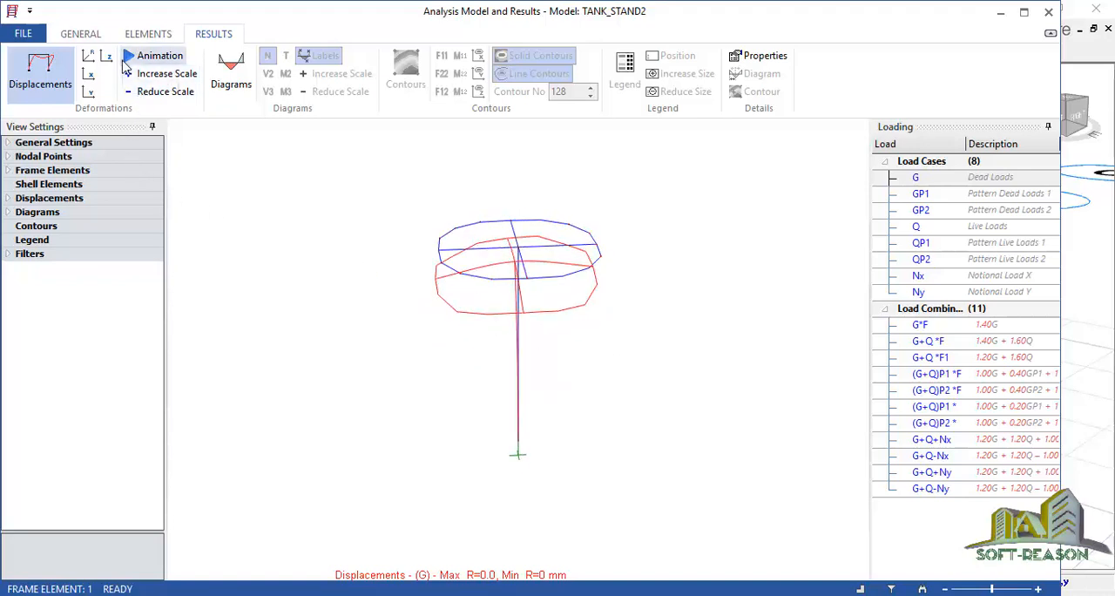
{"action": "left_click", "coordinate": [153, 55]}
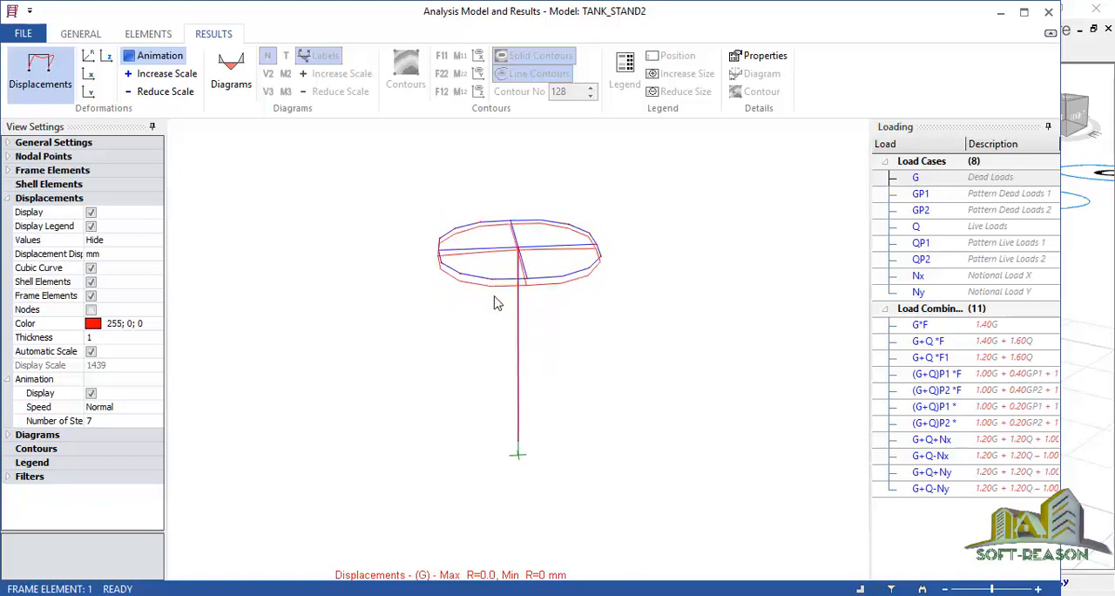
Show the M3 bending moment diagram of the tank stand for load case G and examine it
{"action": "left_click", "coordinate": [231, 76]}
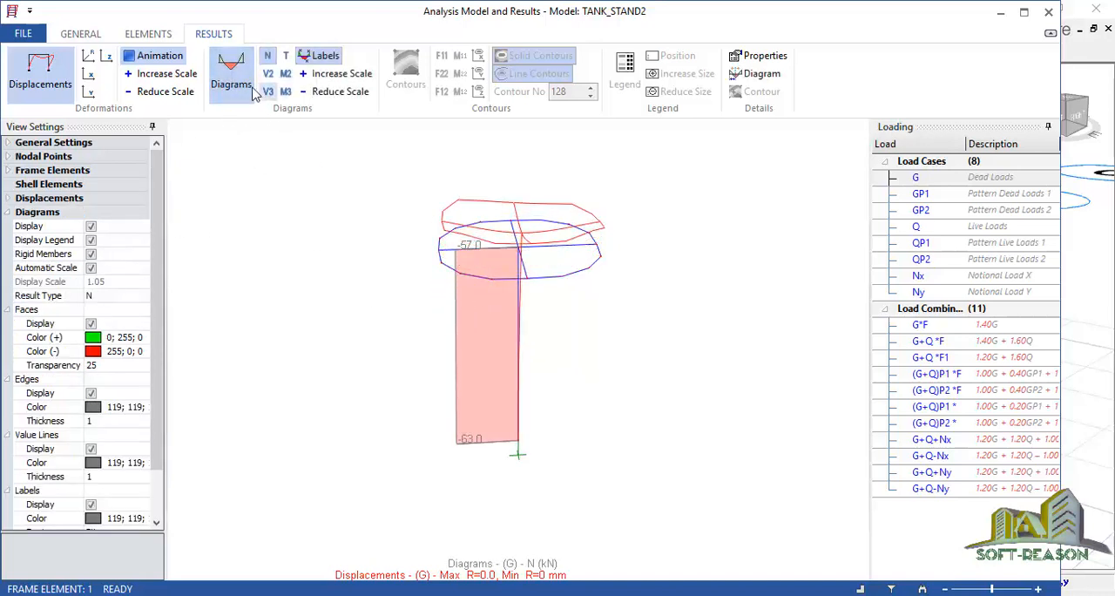
{"action": "left_click", "coordinate": [286, 92]}
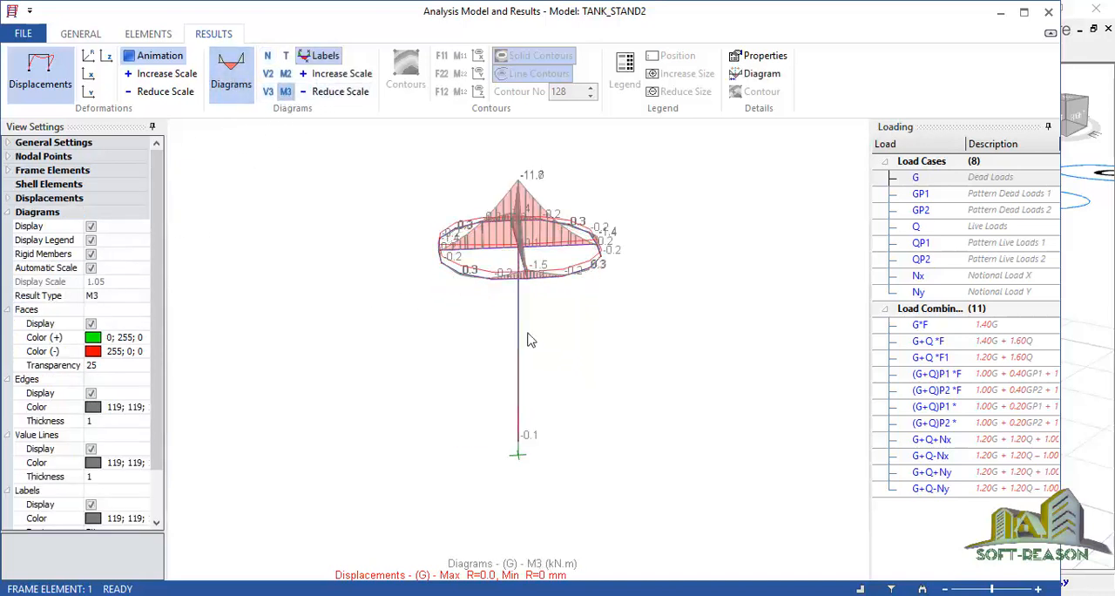
{"action": "middle_click_drag", "start_coordinate": [484, 311], "coordinate": [580, 325]}
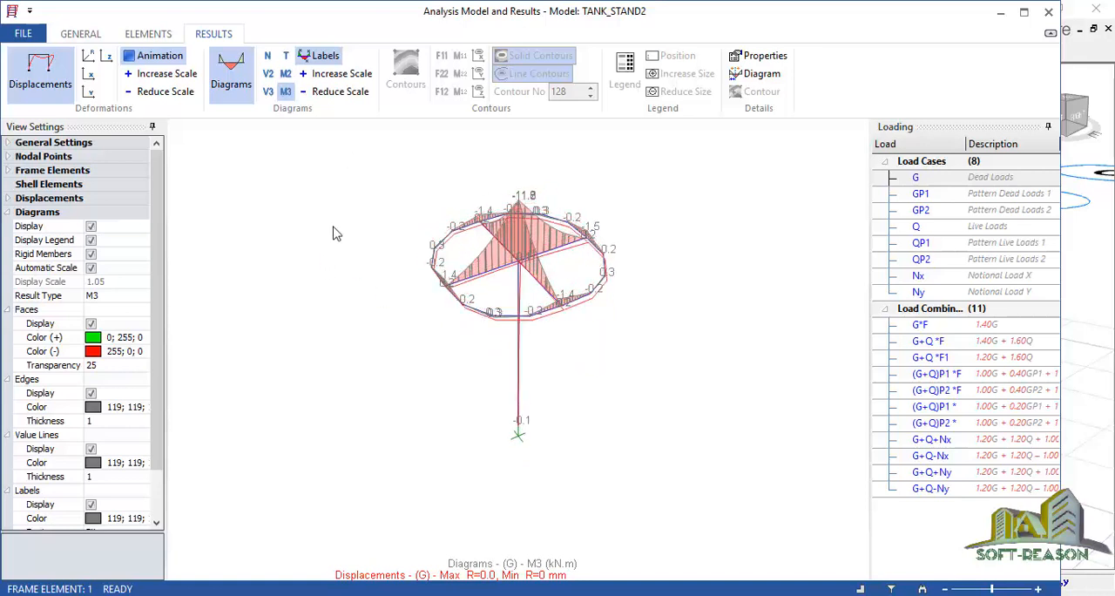
Show the V2 shear force diagram of the tank stand for load case G, examine it and close the results display
{"action": "left_click", "coordinate": [267, 74]}
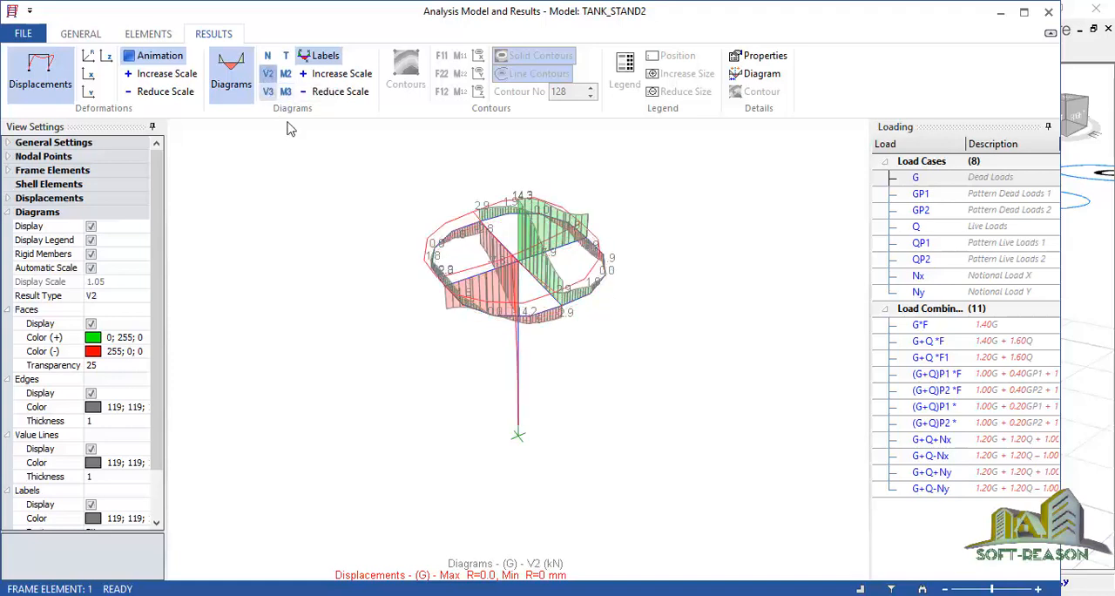
{"action": "middle_click_drag", "start_coordinate": [433, 356], "coordinate": [514, 343]}
{"action": "middle_click_drag", "start_coordinate": [444, 355], "coordinate": [415, 338]}
{"action": "left_click_drag", "start_coordinate": [393, 331], "coordinate": [427, 342]}
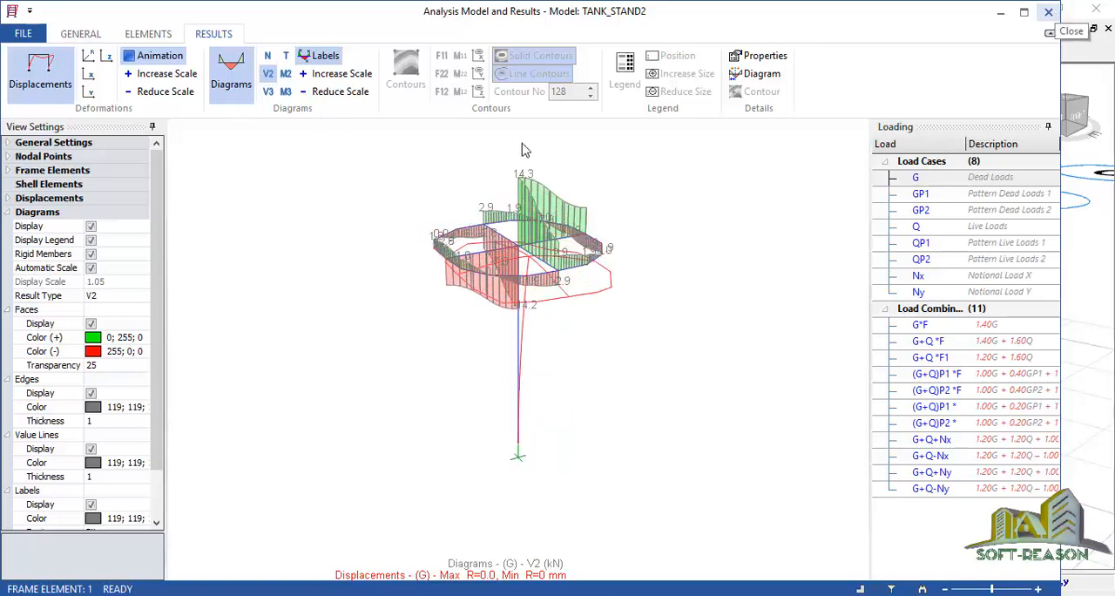
{"action": "left_click", "coordinate": [174, 59]}
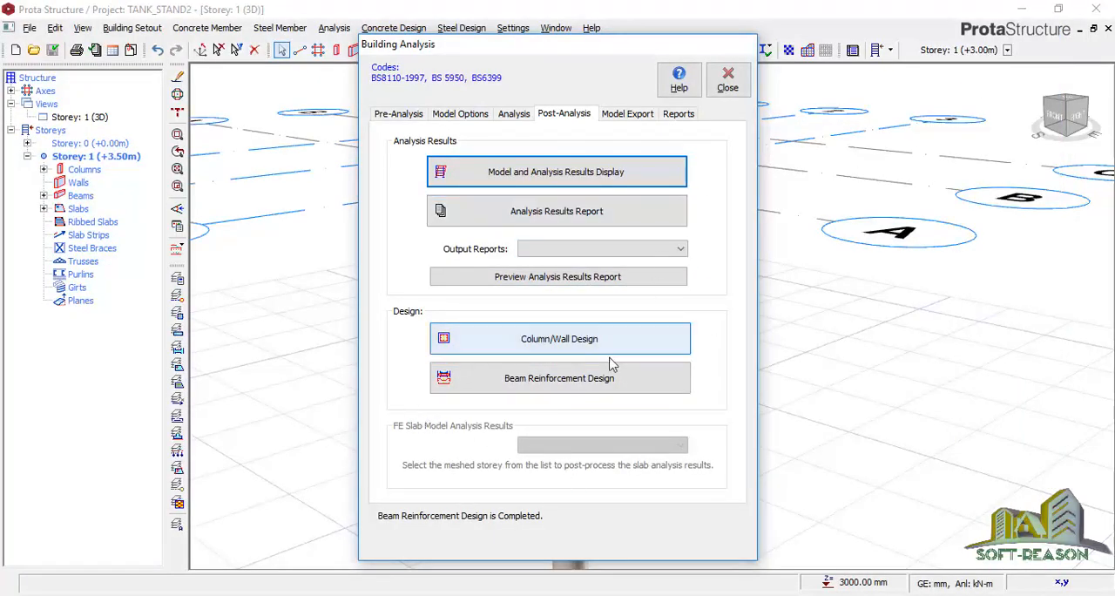
Open column 1C1 in interactive design, review its steel bars, accept the design and close the column reinforcement design
{"action": "left_click", "coordinate": [525, 352]}
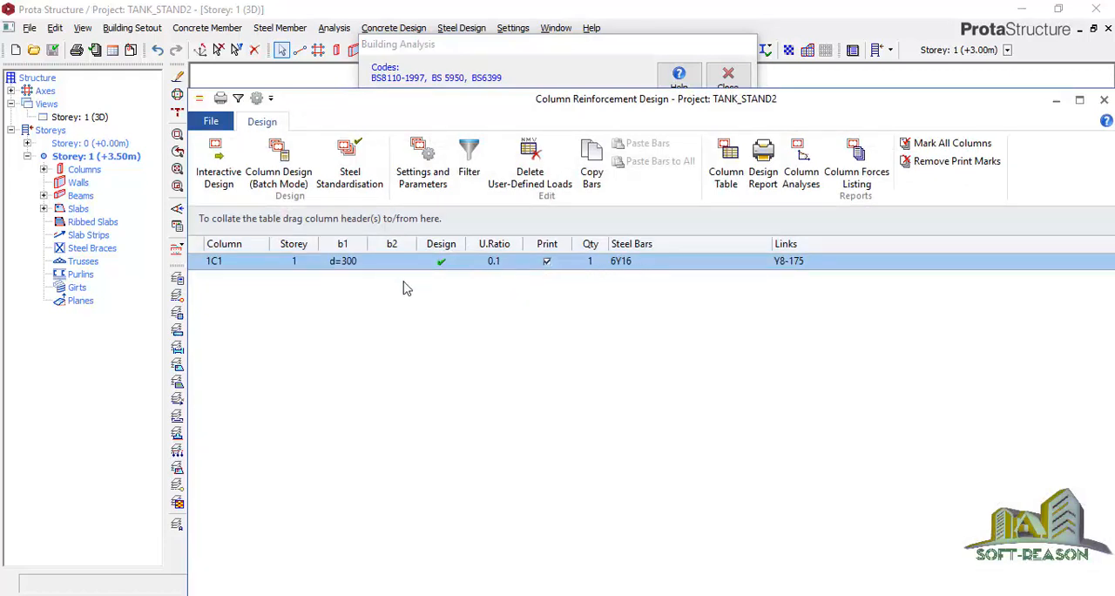
{"action": "left_click", "coordinate": [222, 157]}
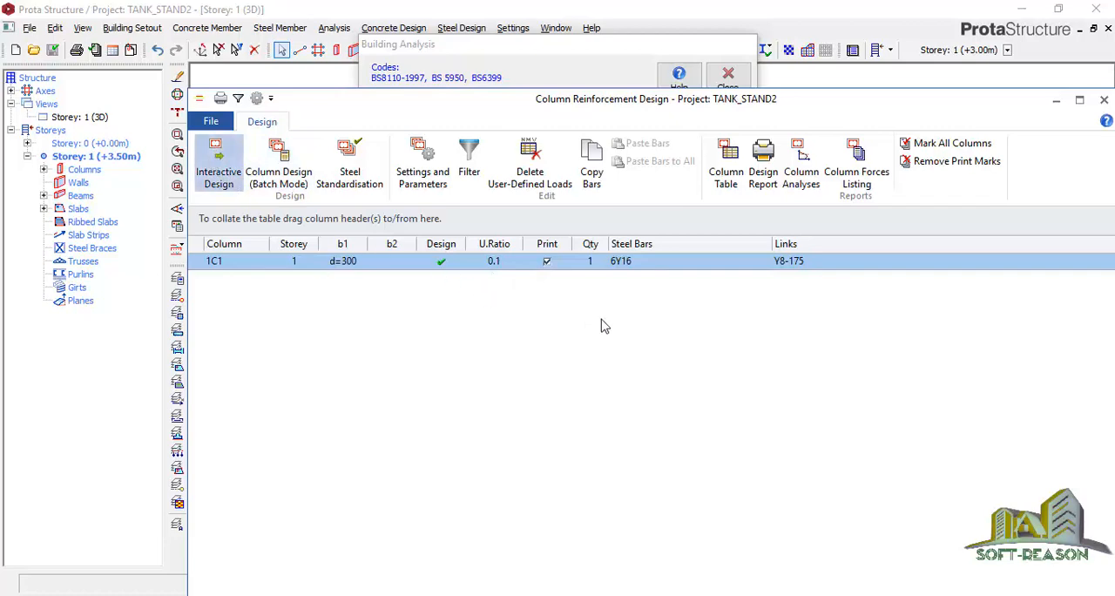
{"action": "left_click", "coordinate": [222, 161]}
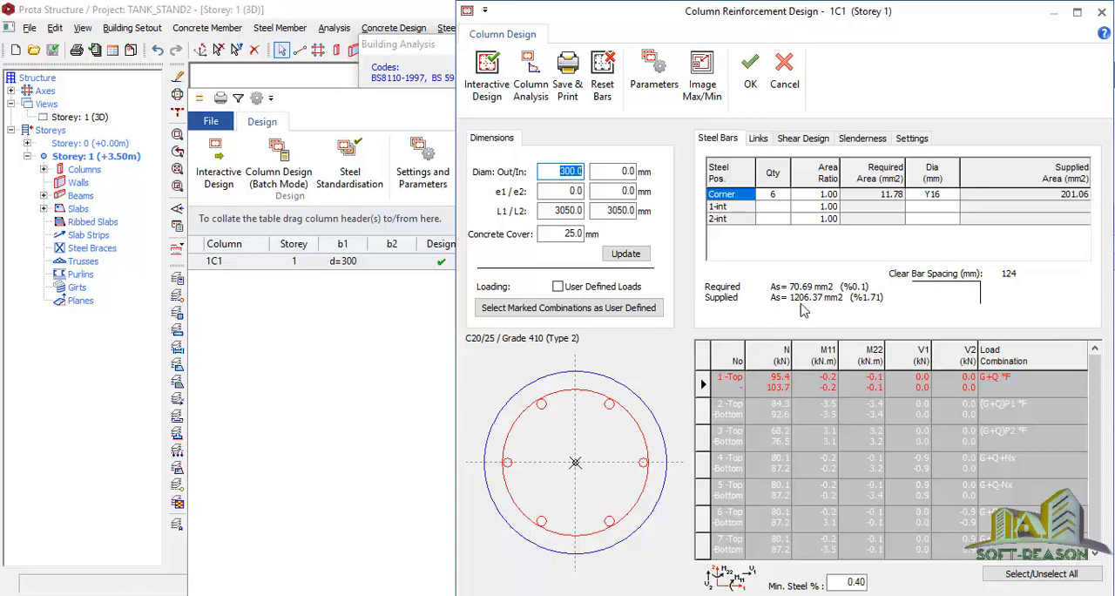
{"action": "left_click", "coordinate": [751, 70]}
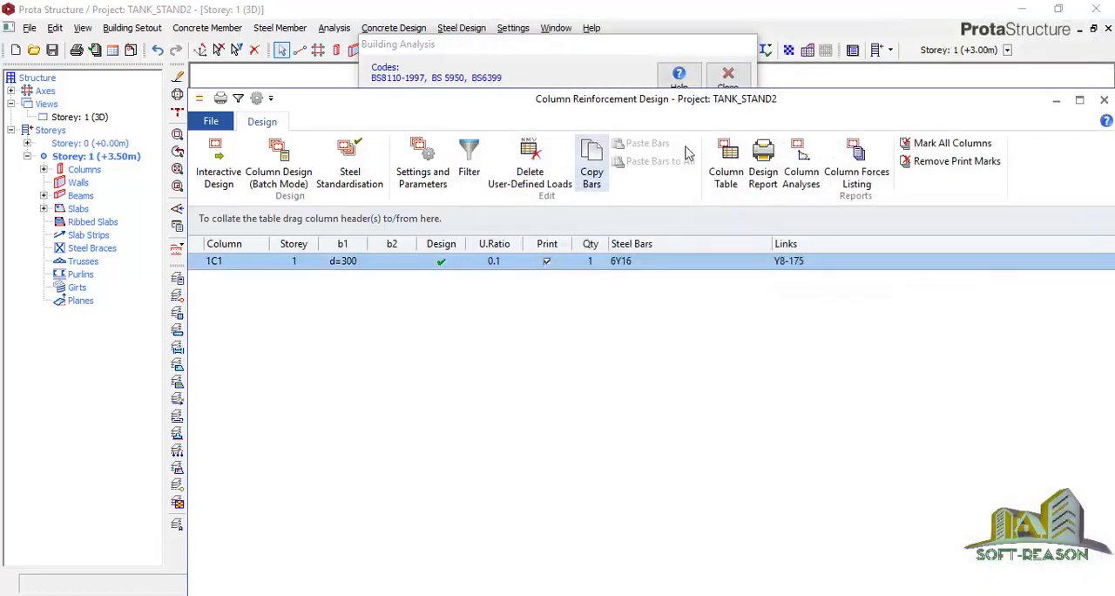
{"action": "left_click", "coordinate": [1104, 99]}
Set the bottom bars of beams 1B2 and 1B1 and the support top bar at B to 3Y16 on beam axis 2
{"action": "left_click", "coordinate": [527, 394]}
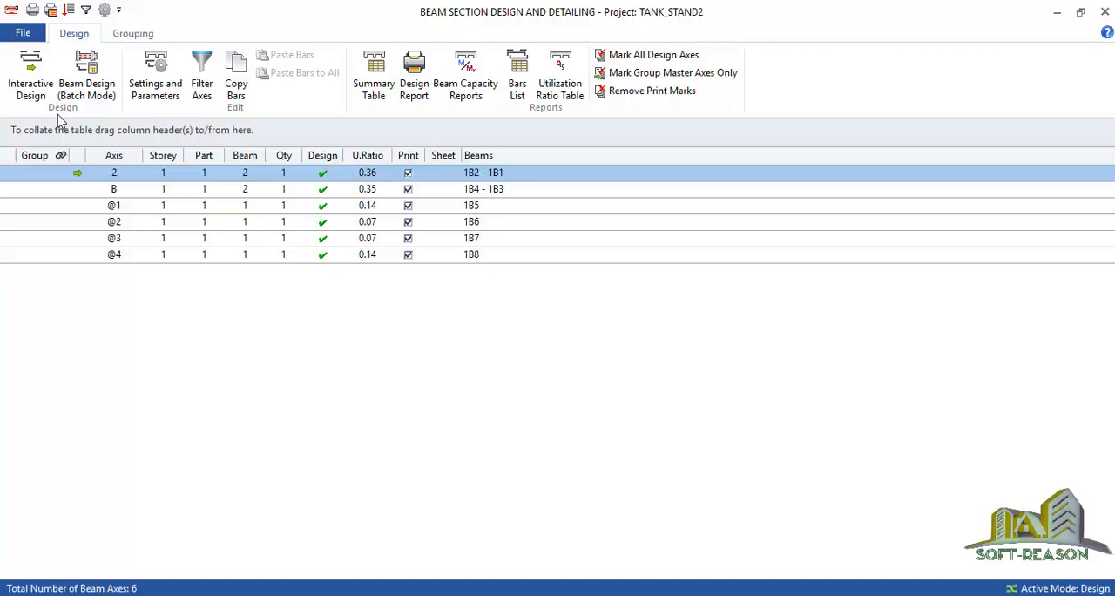
{"action": "left_click", "coordinate": [30, 87]}
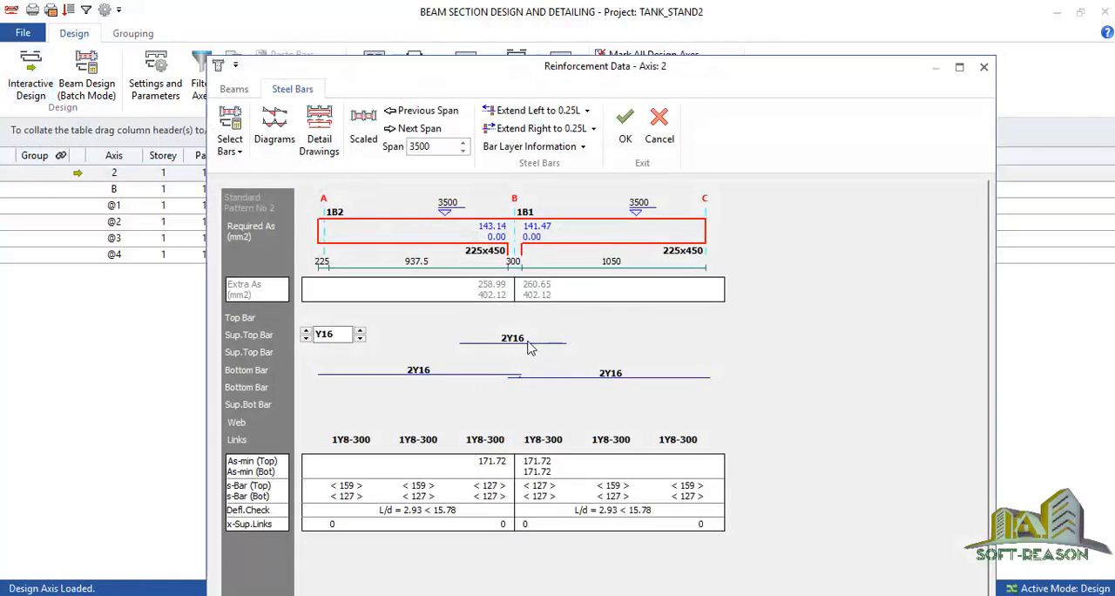
{"action": "left_click", "coordinate": [431, 376]}
{"action": "left_click", "coordinate": [392, 366]}
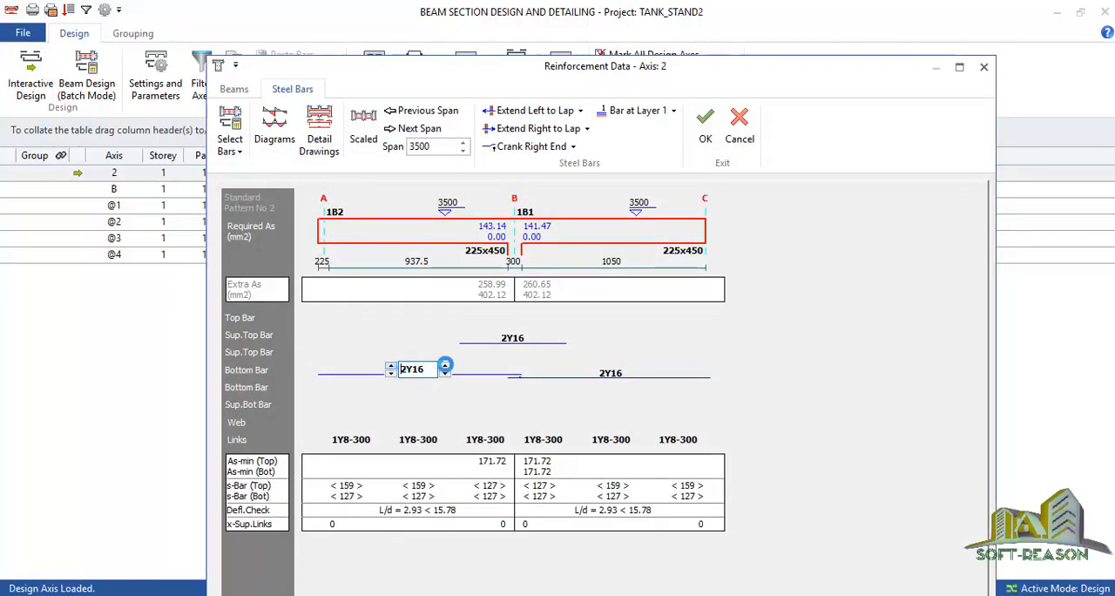
{"action": "left_click", "coordinate": [535, 341]}
{"action": "left_click", "coordinate": [488, 332]}
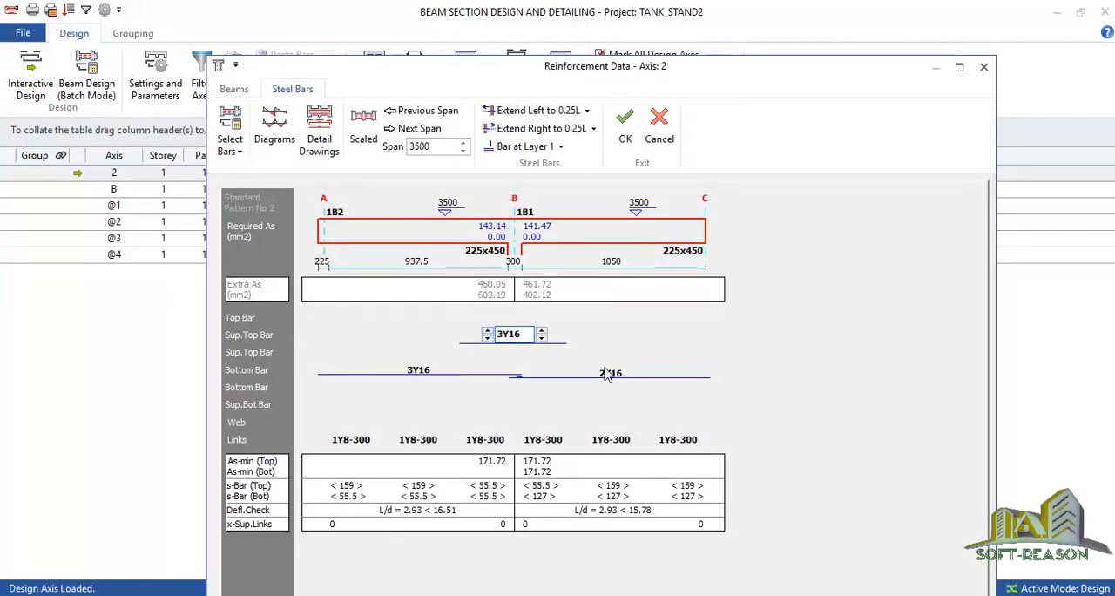
{"action": "left_click", "coordinate": [578, 367]}
{"action": "left_click", "coordinate": [583, 369]}
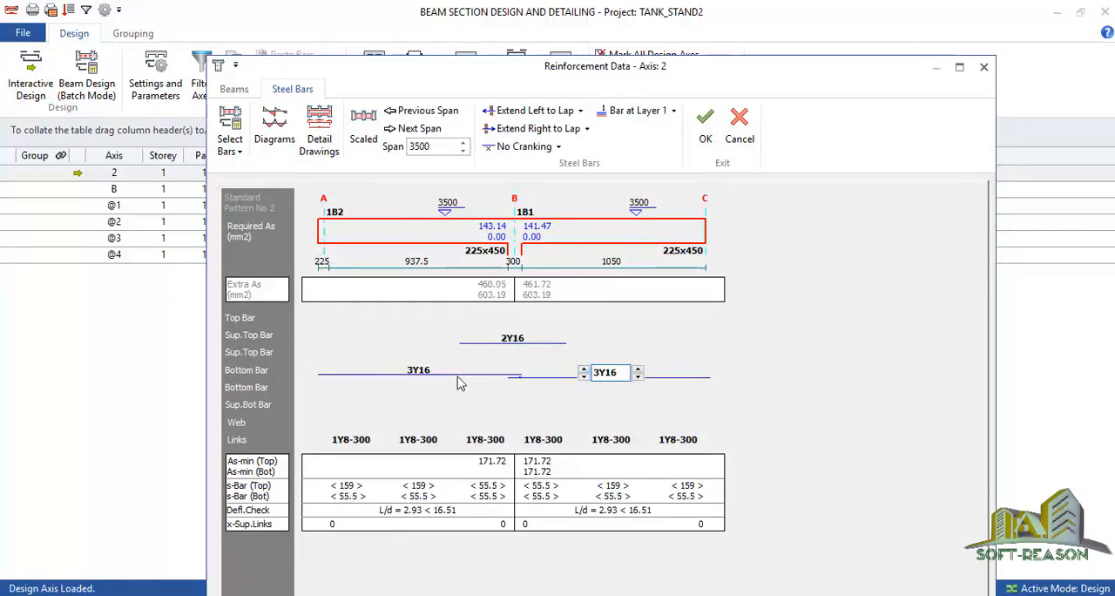
{"action": "left_click", "coordinate": [706, 126]}
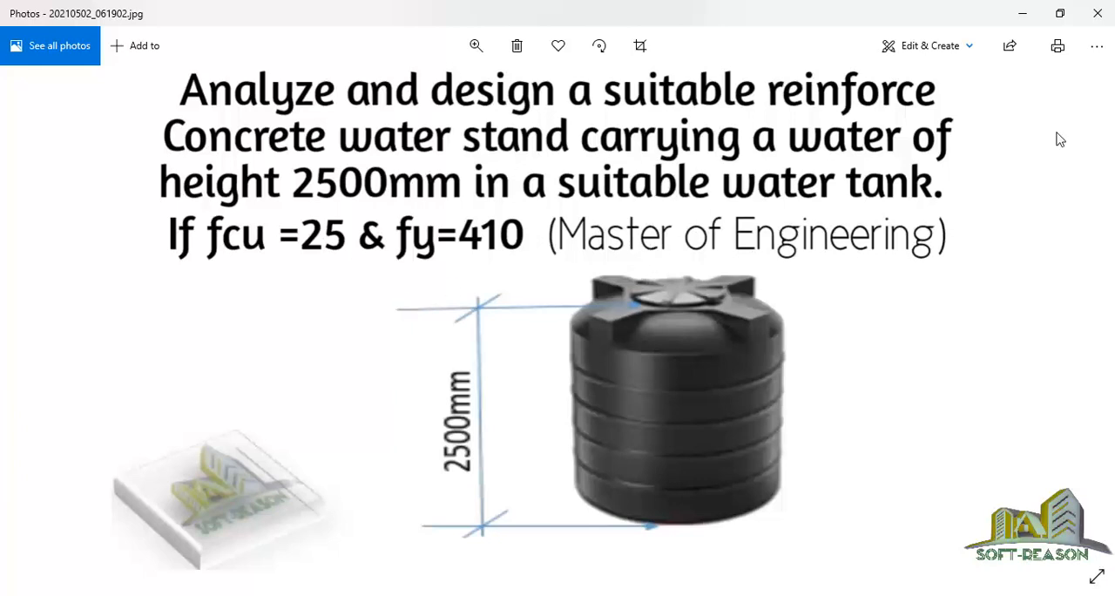
{"action": "left_click", "coordinate": [1096, 16]}
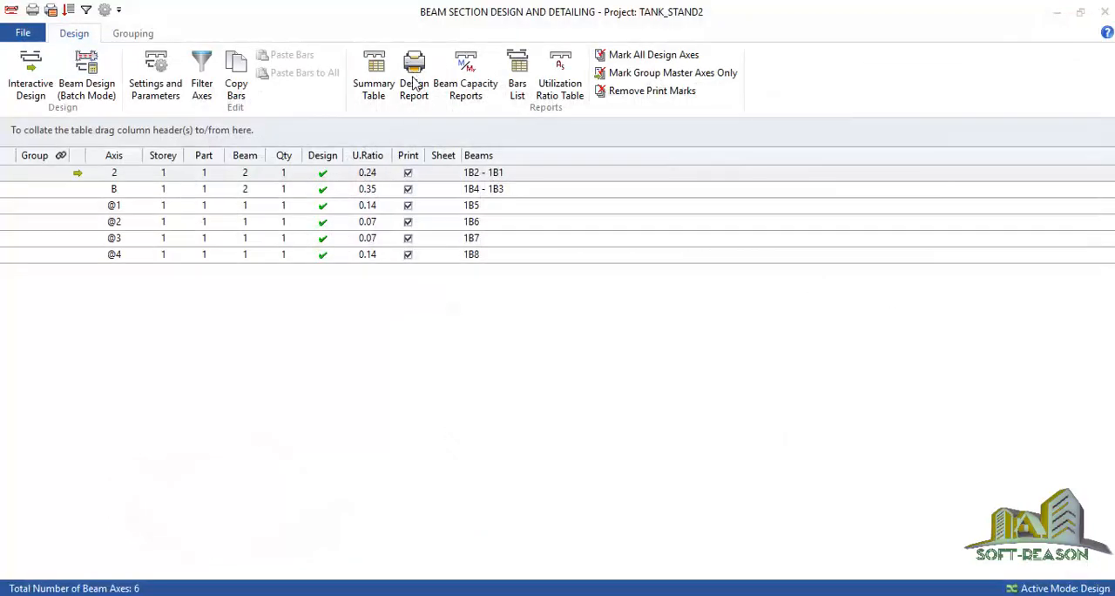
Generate the beam design report with beam loads, shear force and moment diagrams, review it and close the beam design
{"action": "left_click", "coordinate": [415, 80]}
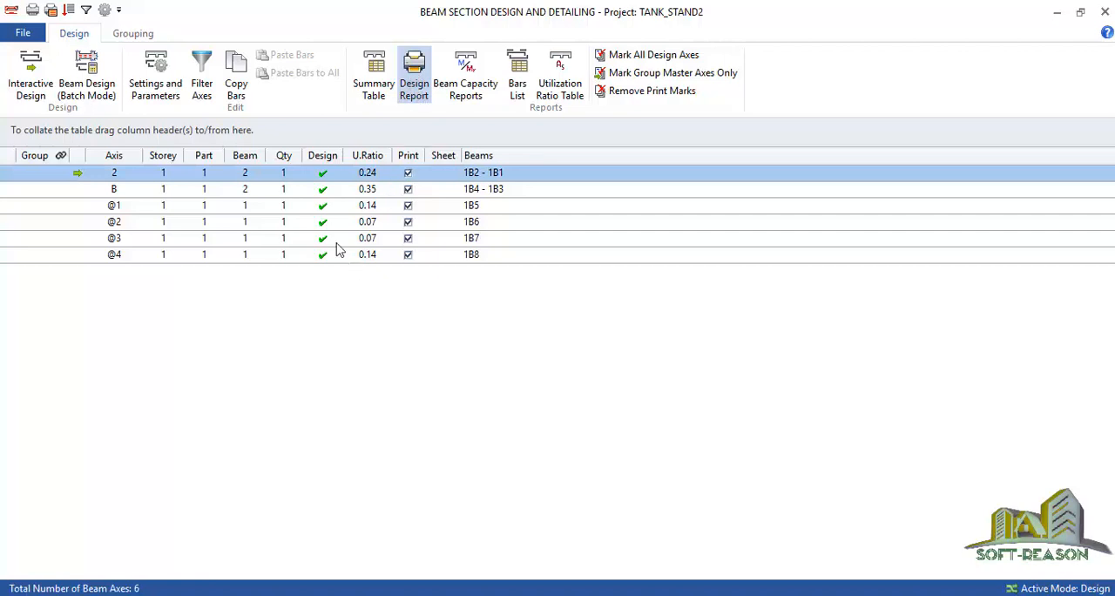
{"action": "left_click", "coordinate": [417, 87]}
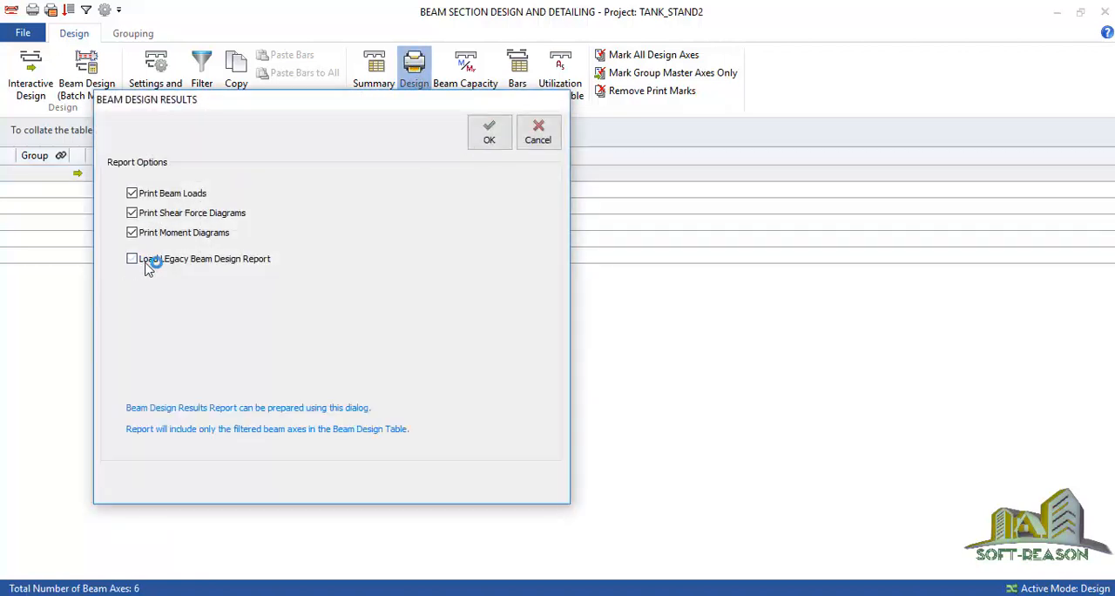
{"action": "left_click", "coordinate": [488, 136]}
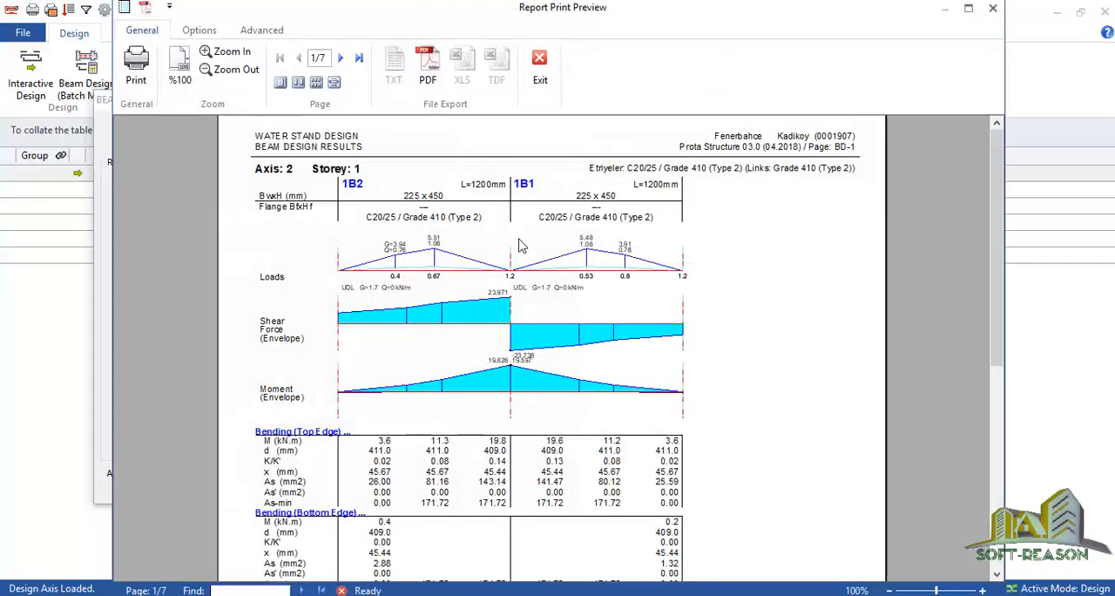
{"action": "scroll", "coordinate": [575, 370], "scroll_direction": "down", "scroll_amount": 8}
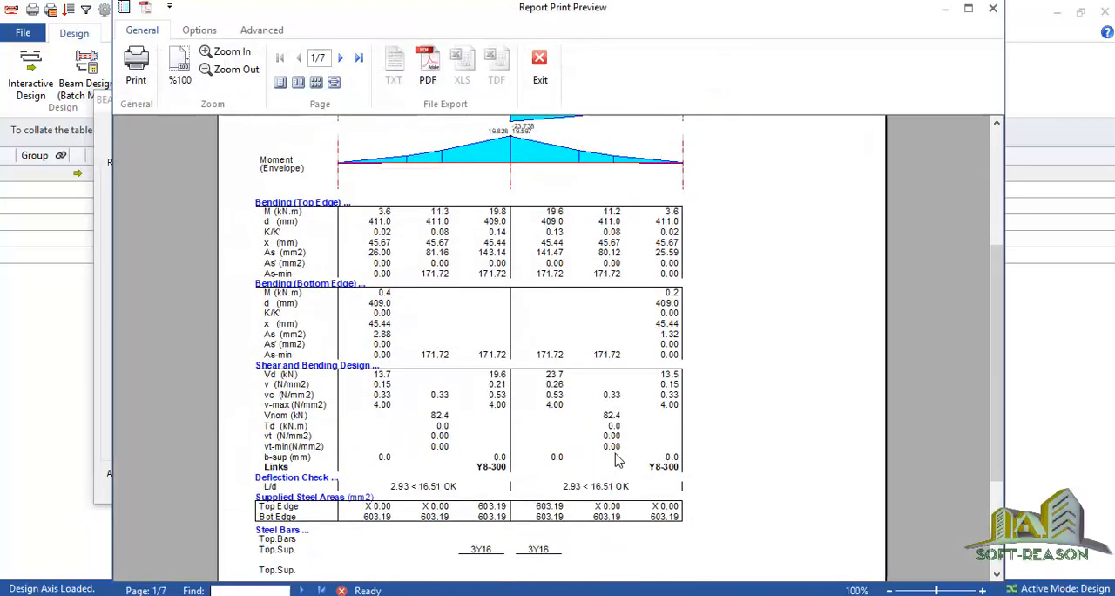
{"action": "scroll", "coordinate": [610, 462], "scroll_direction": "down", "scroll_amount": 10}
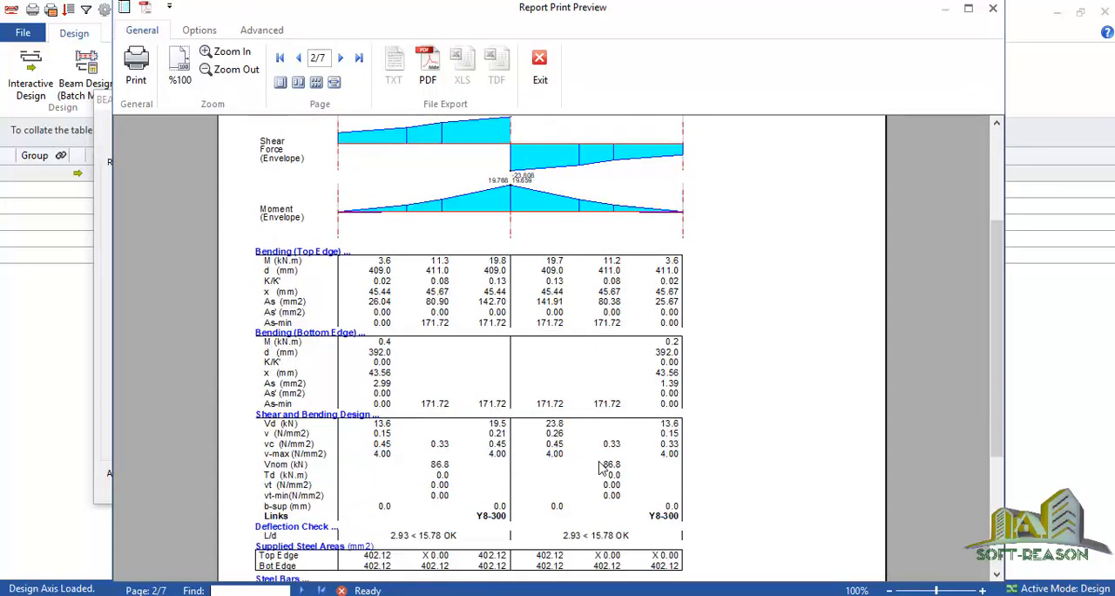
{"action": "scroll", "coordinate": [596, 459], "scroll_direction": "up", "scroll_amount": 10}
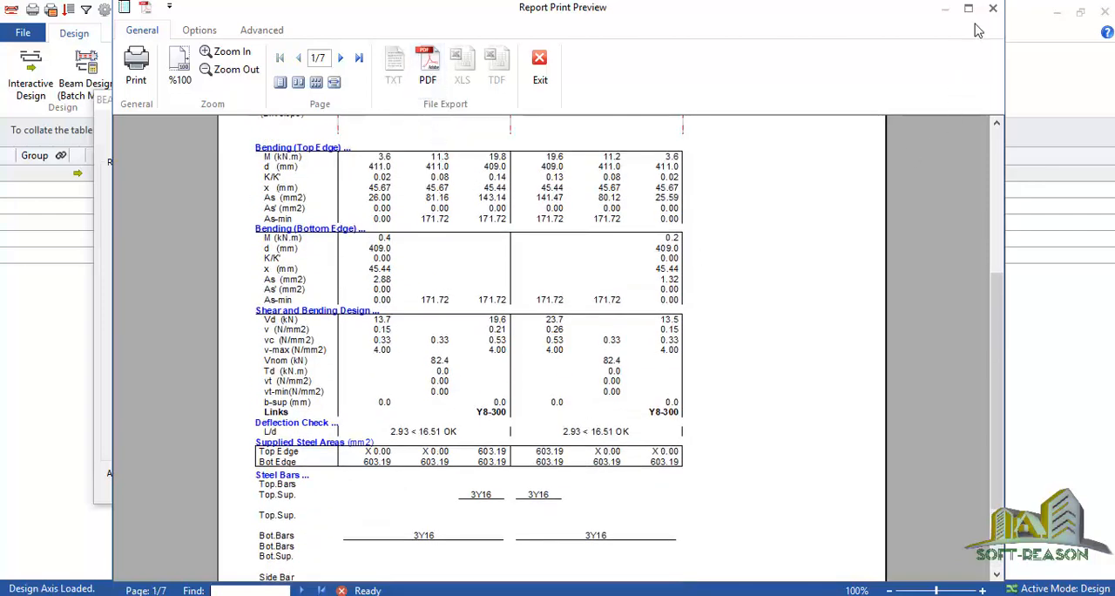
{"action": "scroll", "coordinate": [375, 242], "scroll_direction": "up", "scroll_amount": 9}
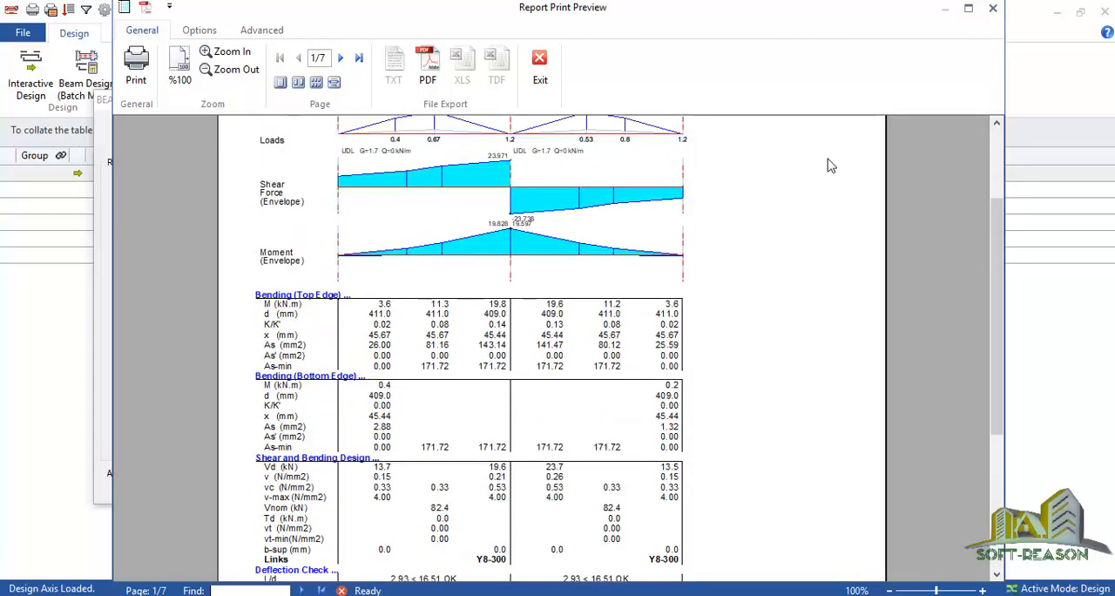
{"action": "left_click", "coordinate": [993, 8]}
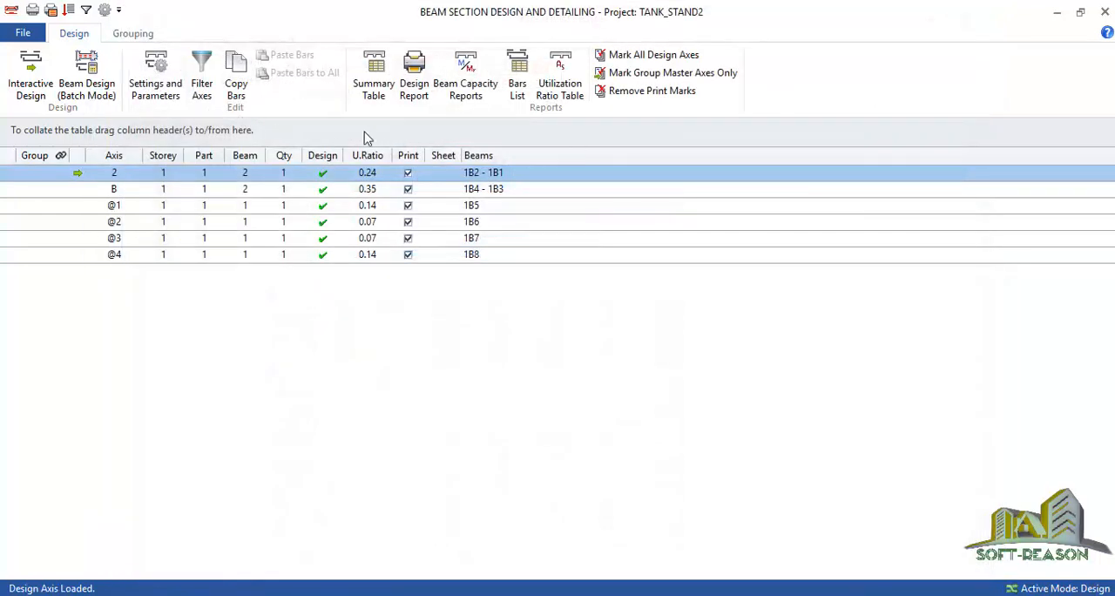
{"action": "left_click", "coordinate": [1105, 11]}
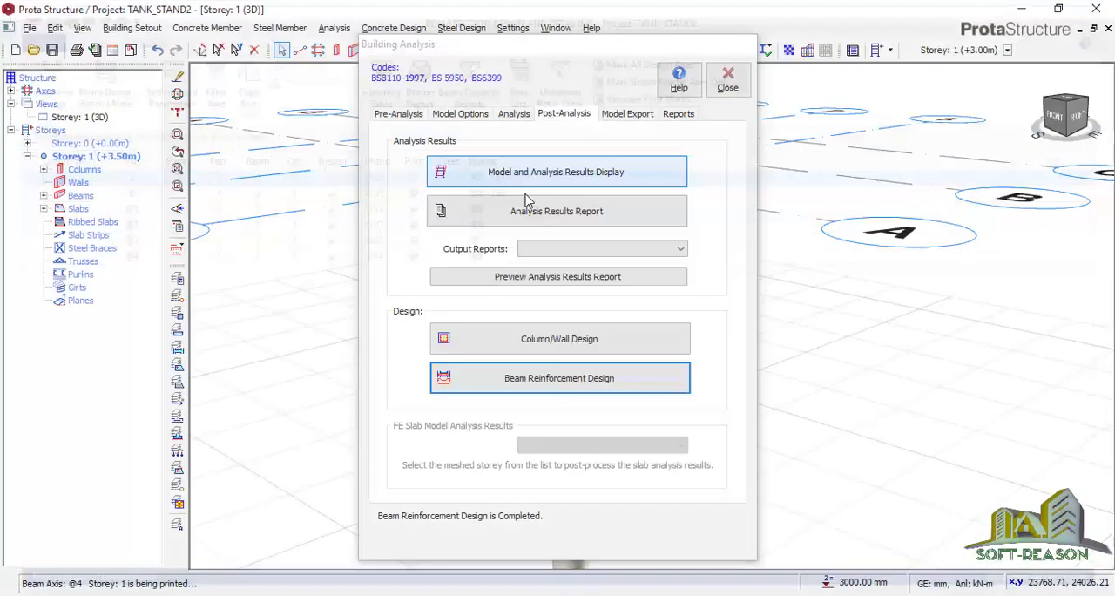
Generate the column design report with all load combinations, the interaction diagram and the column/wall sections included
{"action": "left_click", "coordinate": [549, 338]}
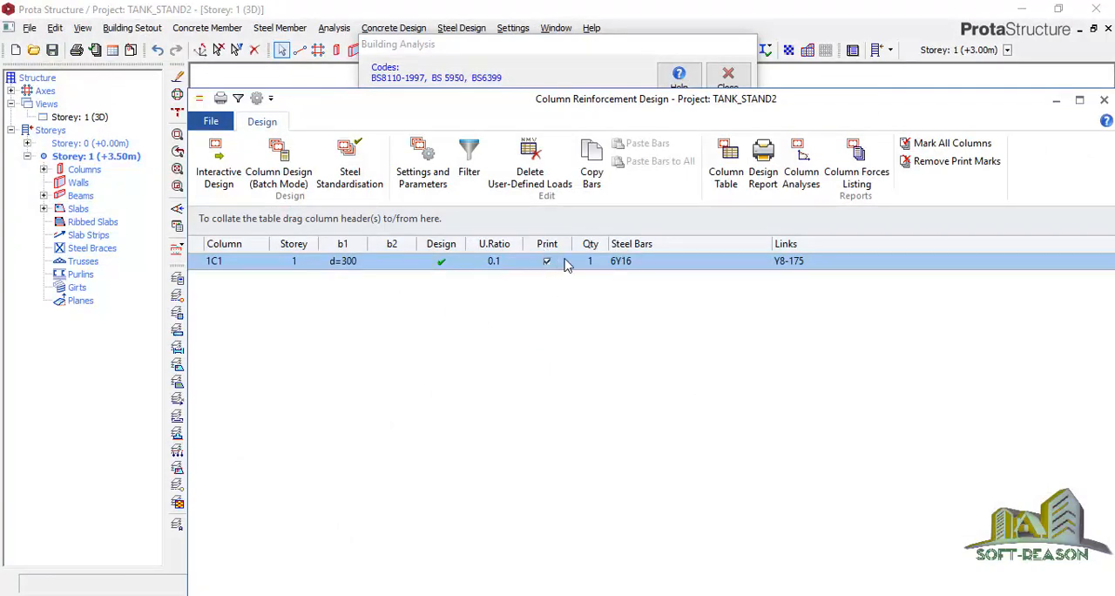
{"action": "left_click", "coordinate": [763, 165]}
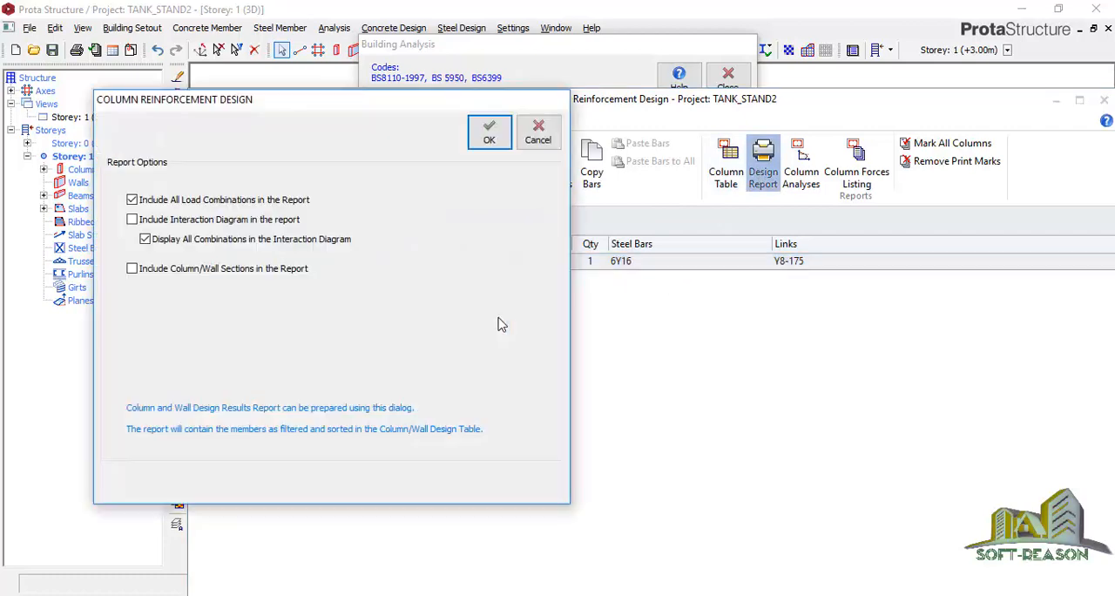
{"action": "left_click", "coordinate": [166, 270]}
{"action": "left_click", "coordinate": [155, 223]}
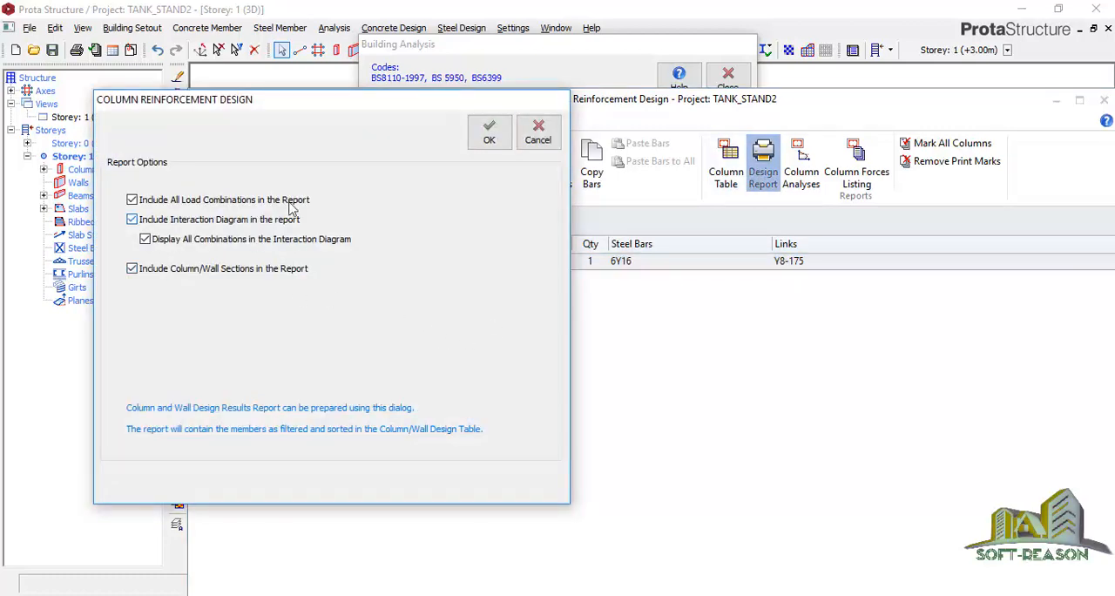
{"action": "left_click", "coordinate": [489, 132]}
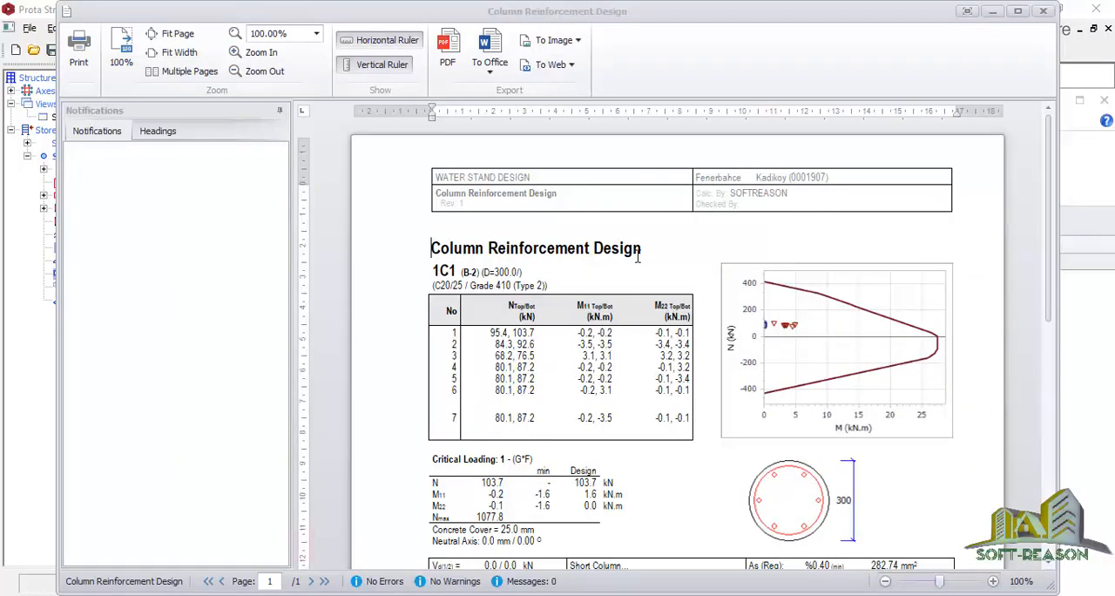
Review the design report of column 1C1, then close it, the column reinforcement design and the building analysis
{"action": "scroll", "coordinate": [526, 317], "scroll_direction": "down", "scroll_amount": 3}
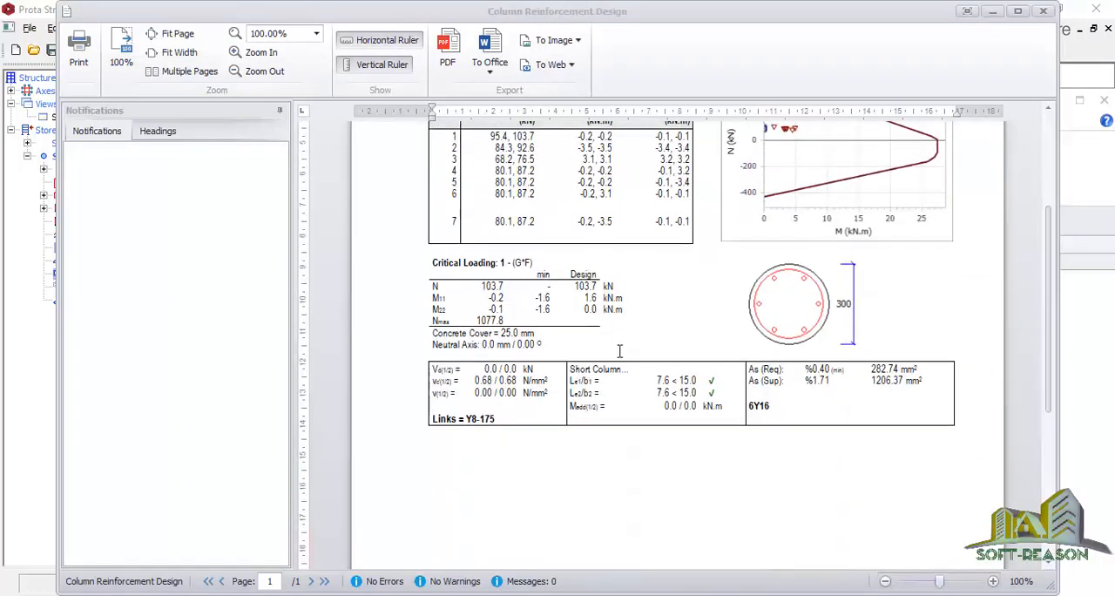
{"action": "scroll", "coordinate": [566, 203], "scroll_direction": "up", "scroll_amount": 1}
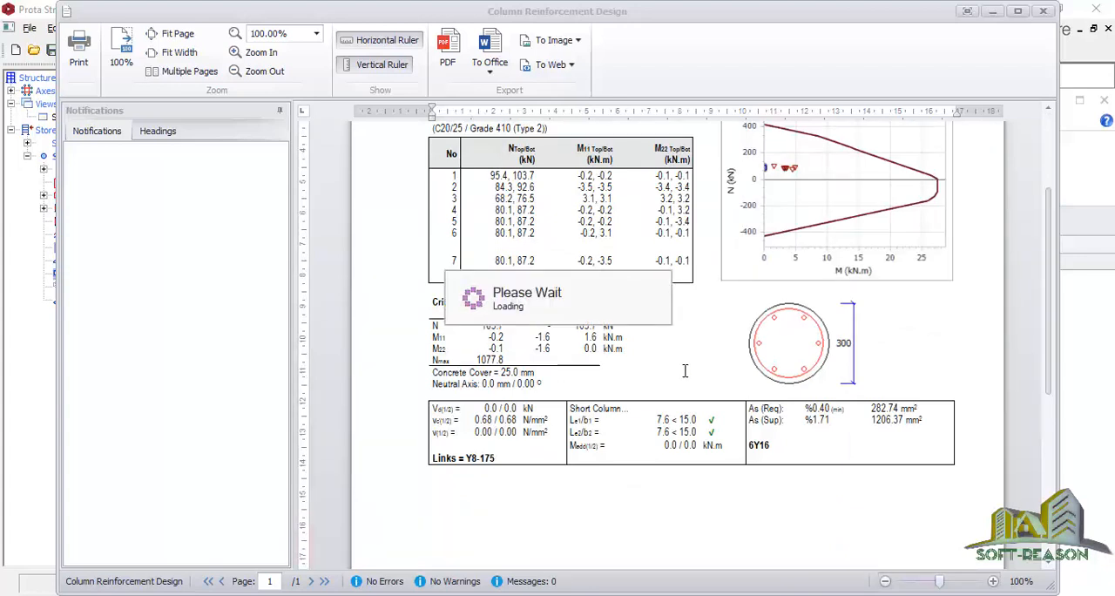
{"action": "scroll", "coordinate": [552, 345], "scroll_direction": "up", "scroll_amount": 4}
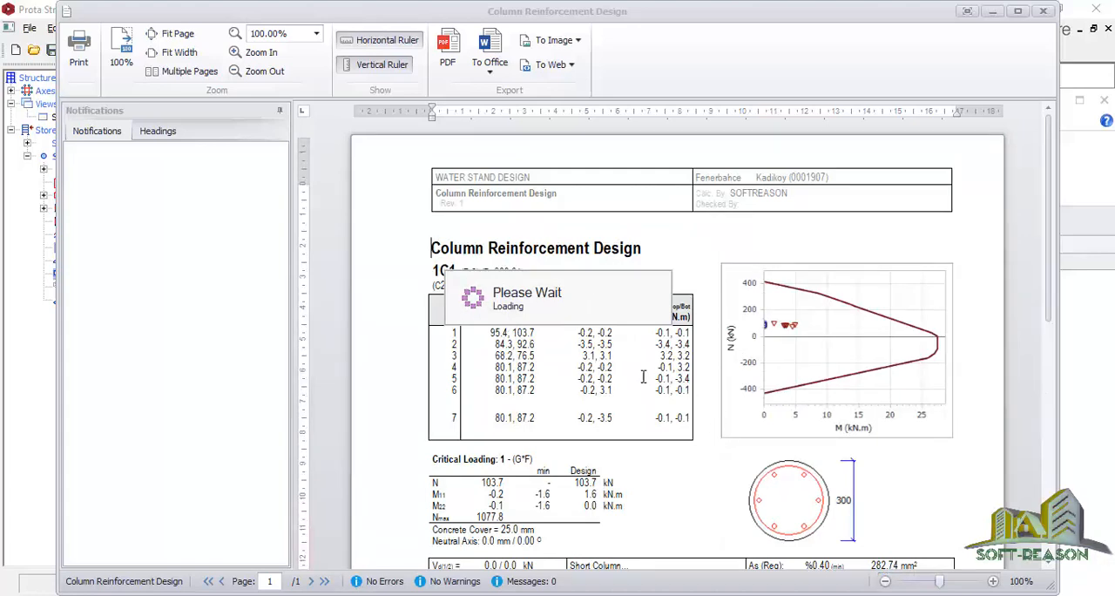
{"action": "scroll", "coordinate": [654, 380], "scroll_direction": "down", "scroll_amount": 2}
{"action": "left_click", "coordinate": [1044, 11]}
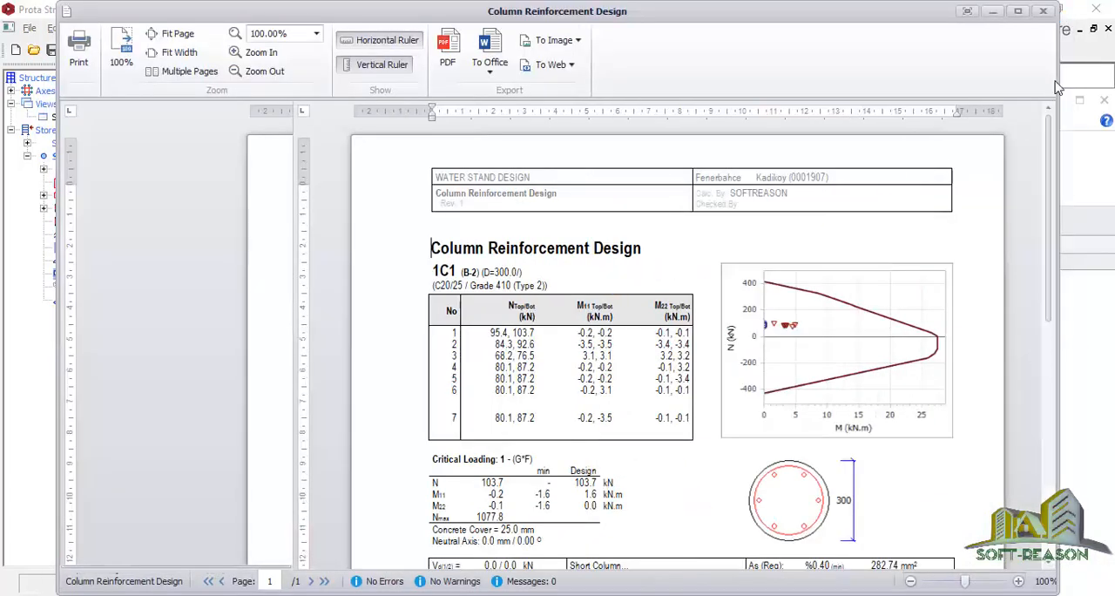
{"action": "left_click", "coordinate": [1046, 12]}
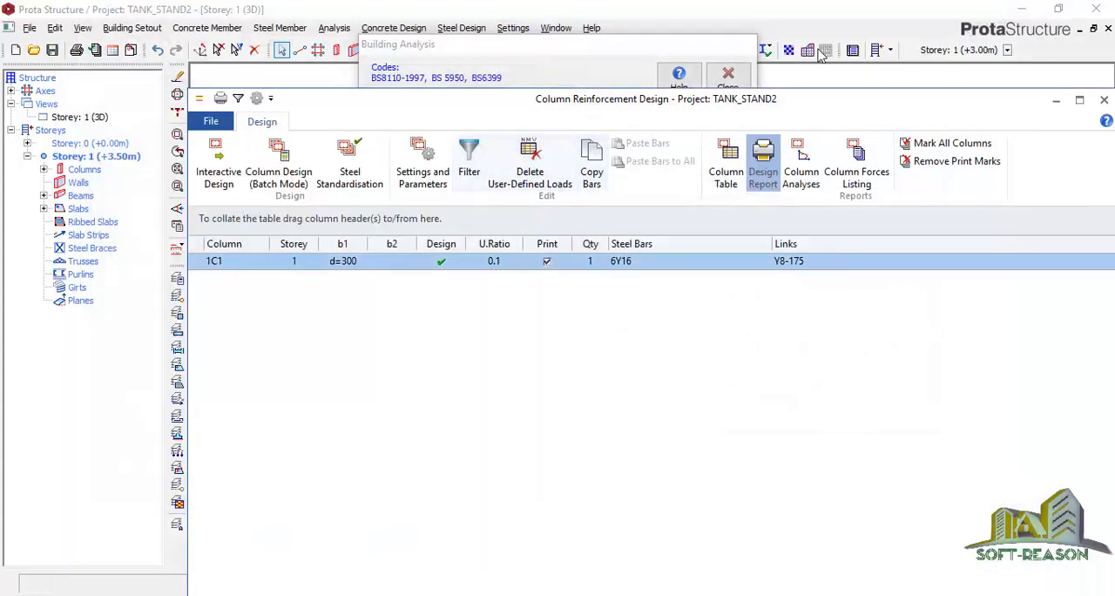
{"action": "left_click", "coordinate": [1104, 100]}
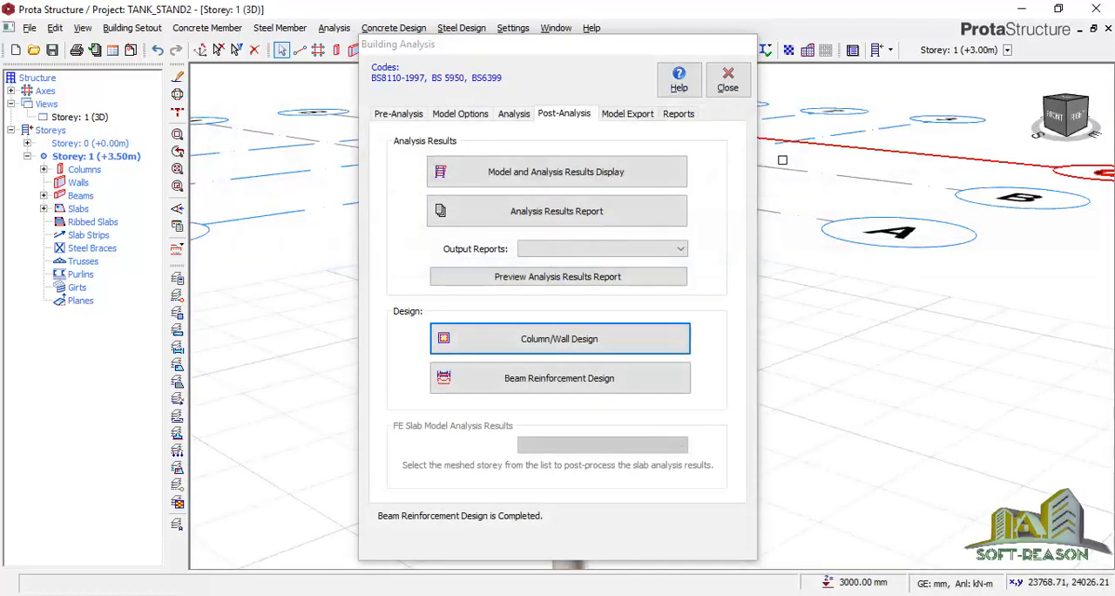
{"action": "left_click", "coordinate": [728, 83]}
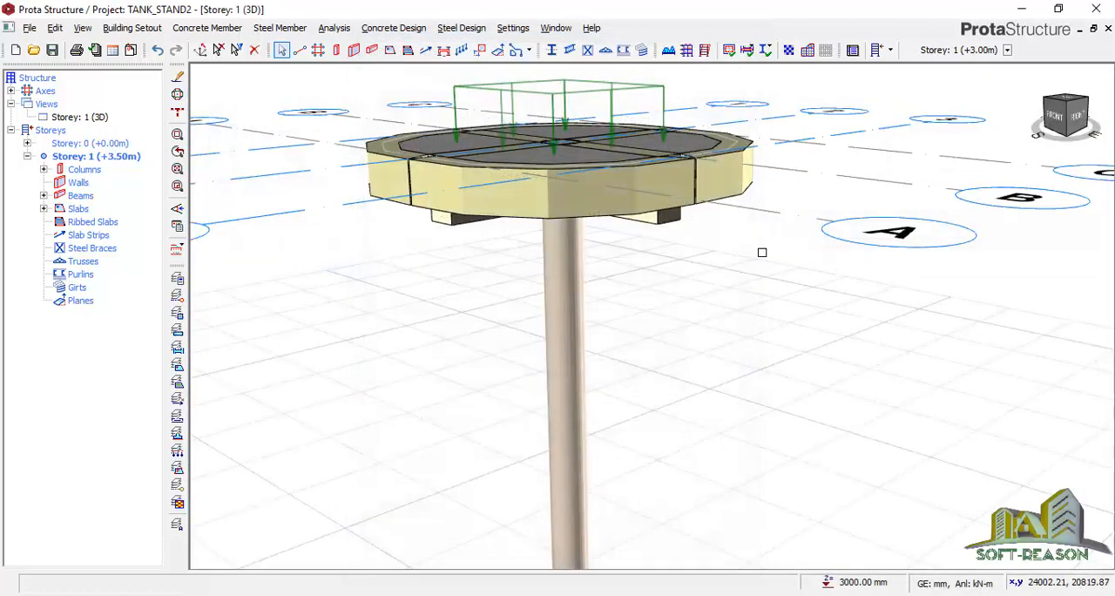
{"action": "scroll", "coordinate": [632, 262], "scroll_direction": "down", "scroll_amount": 2}
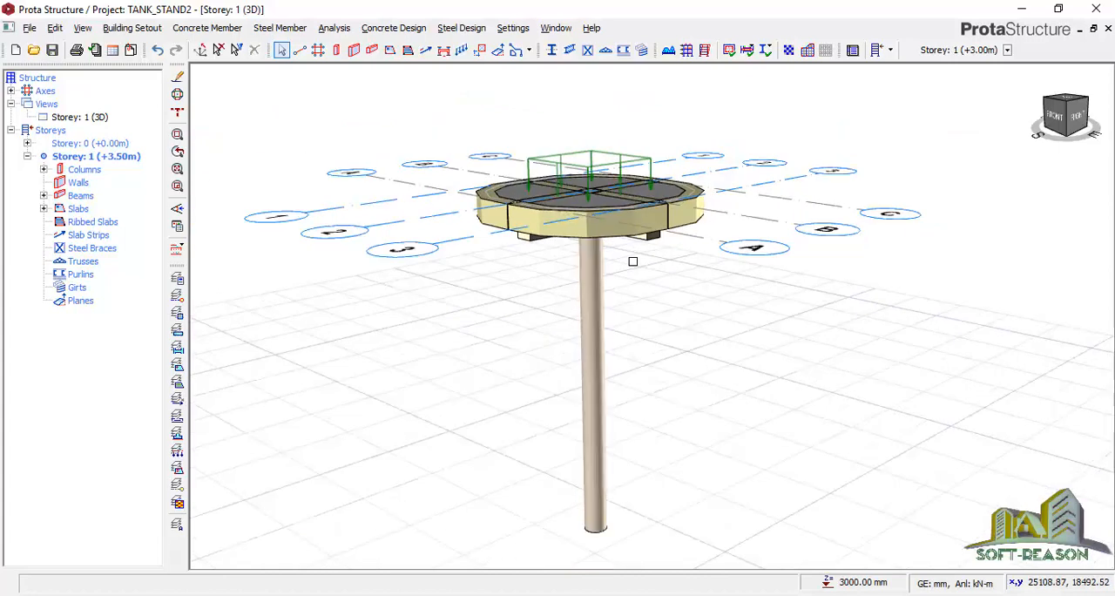
{"action": "left_click", "coordinate": [595, 516]}
{"action": "mouse_move", "coordinate": [594, 510]}
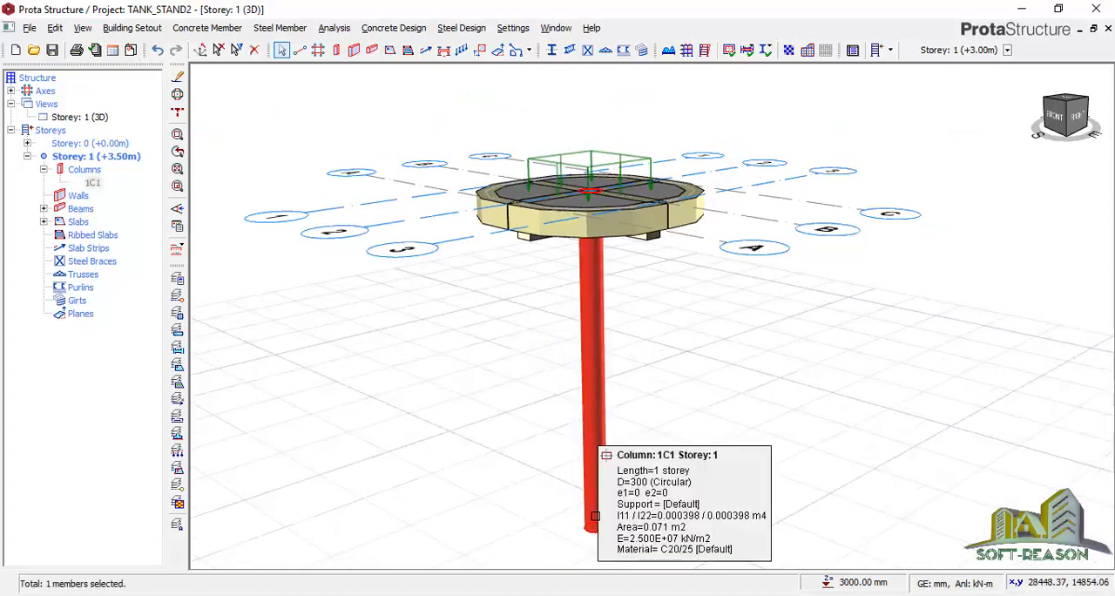
{"action": "right_click", "coordinate": [597, 399]}
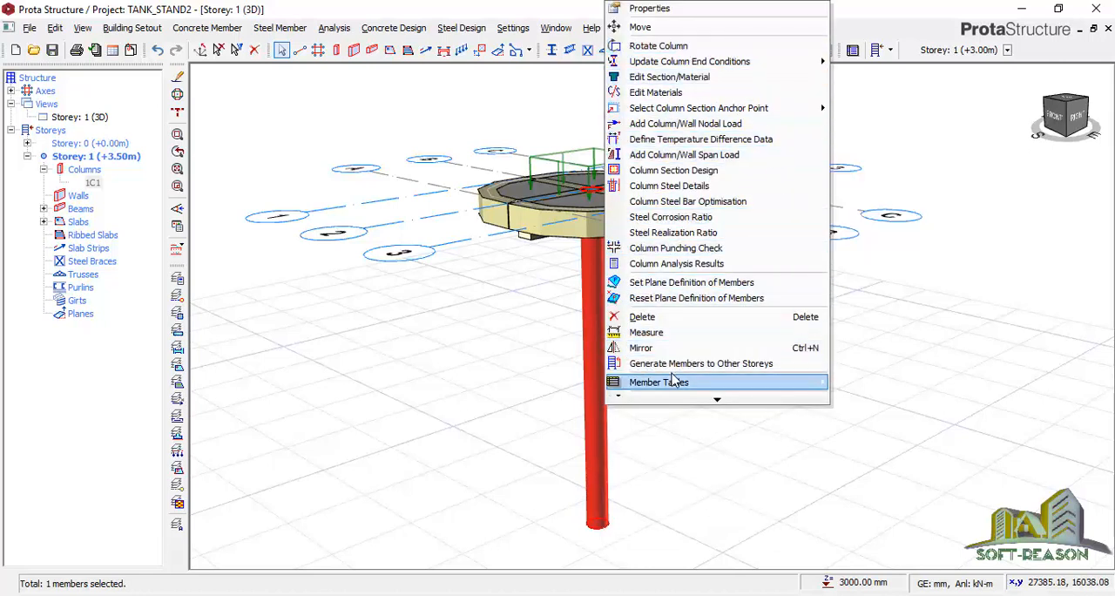
{"action": "left_click", "coordinate": [683, 534]}
{"action": "scroll", "coordinate": [557, 498], "scroll_direction": "down", "scroll_amount": 1}
{"action": "scroll", "coordinate": [568, 458], "scroll_direction": "up", "scroll_amount": 2}
{"action": "scroll", "coordinate": [572, 458], "scroll_direction": "down", "scroll_amount": 1}
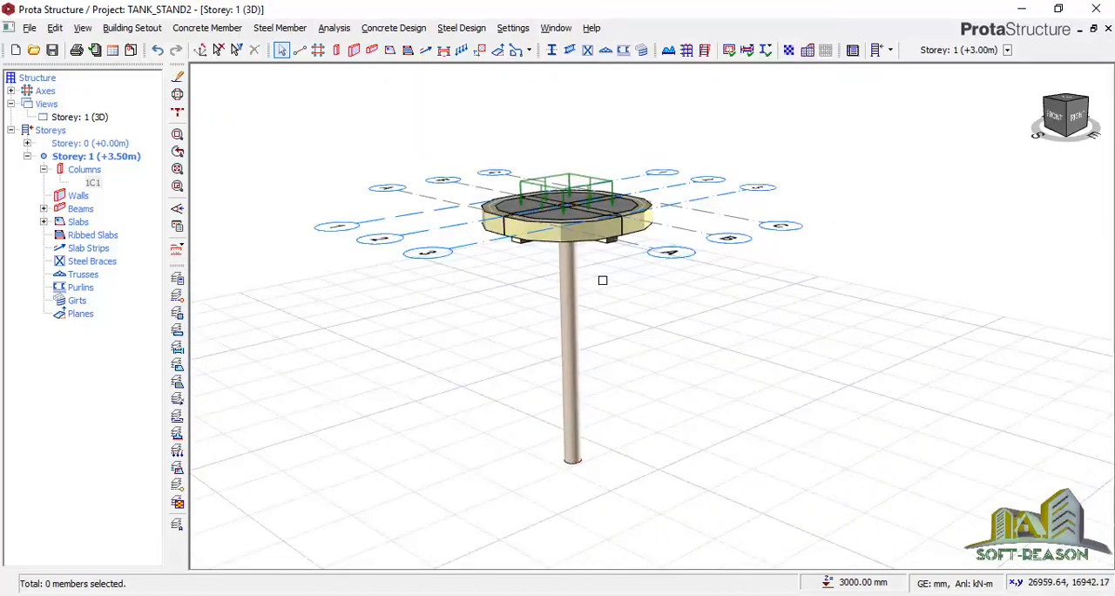
{"action": "scroll", "coordinate": [616, 353], "scroll_direction": "up", "scroll_amount": 1}
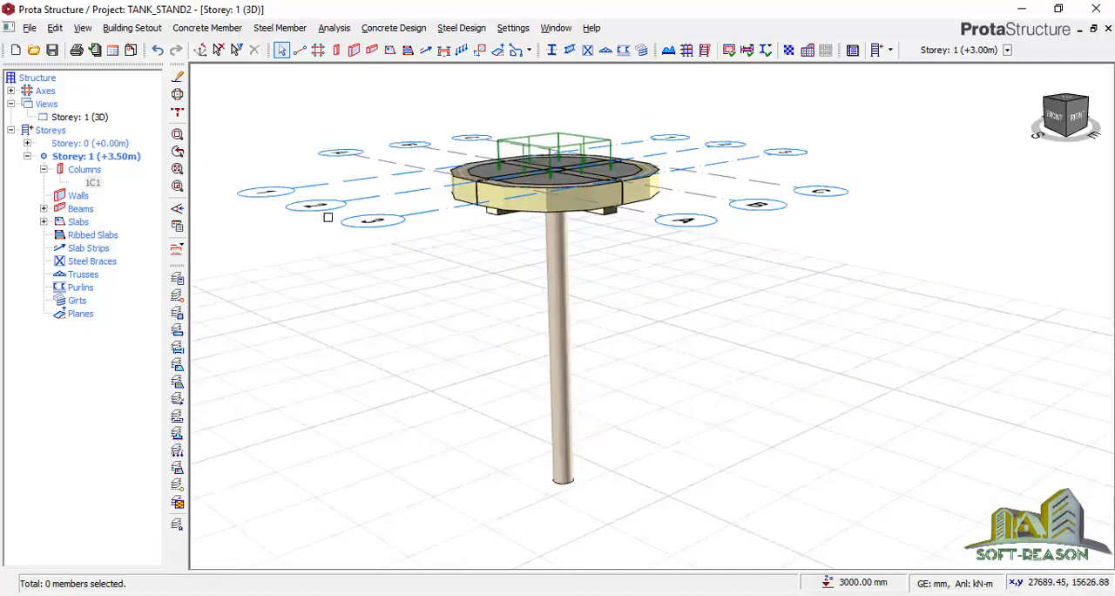
On Storey 0, start a pad base for the column with 350 mm footing depth and Y12 steel bars in both directions
{"action": "double_click", "coordinate": [80, 143]}
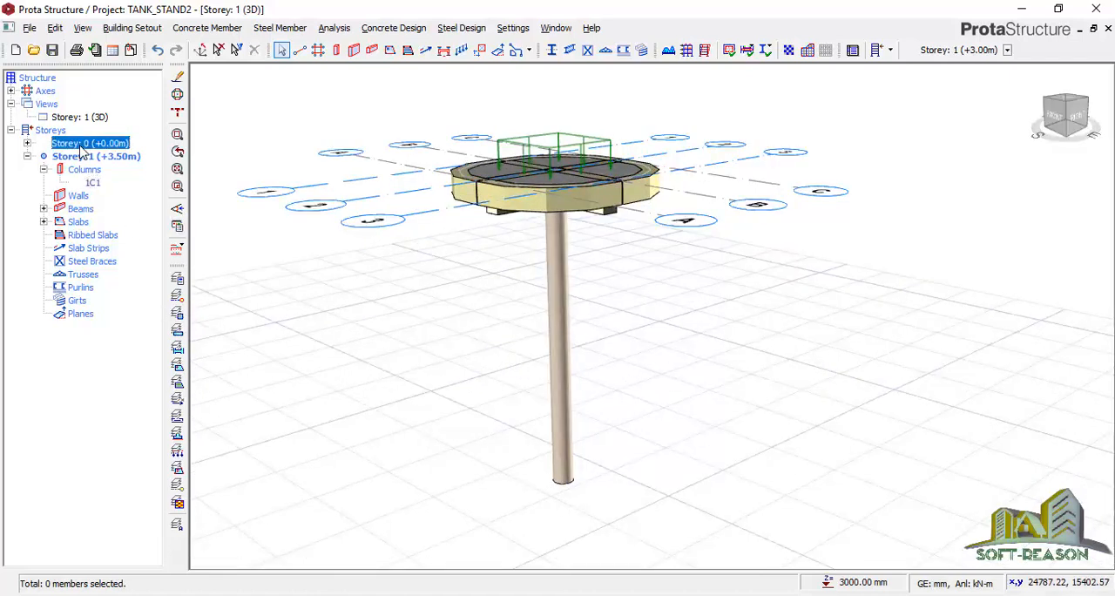
{"action": "left_click", "coordinate": [562, 301]}
{"action": "right_click", "coordinate": [567, 300]}
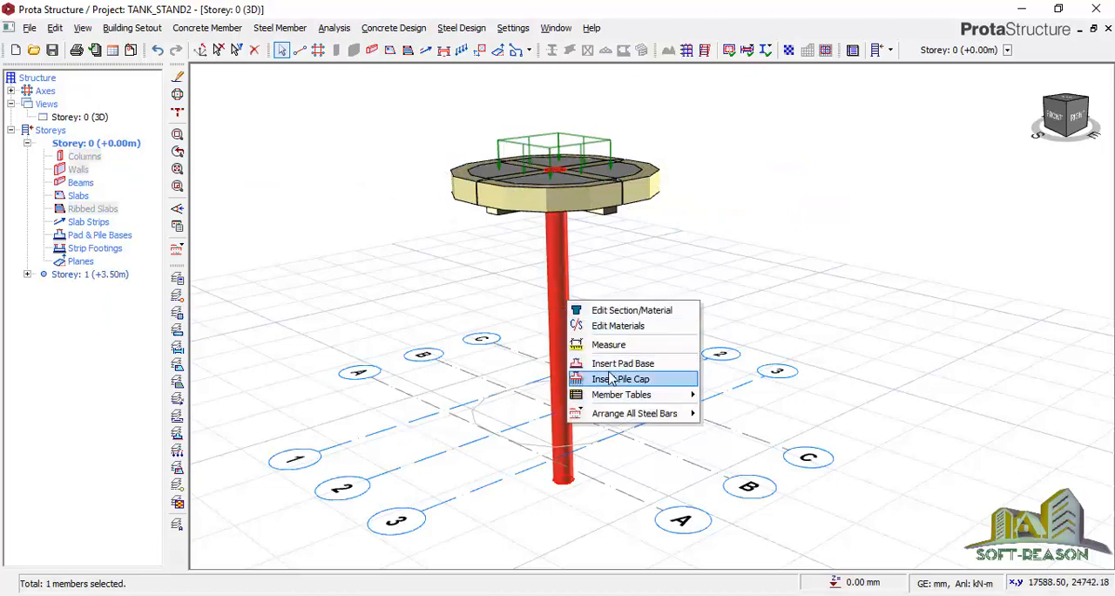
{"action": "left_click", "coordinate": [620, 364]}
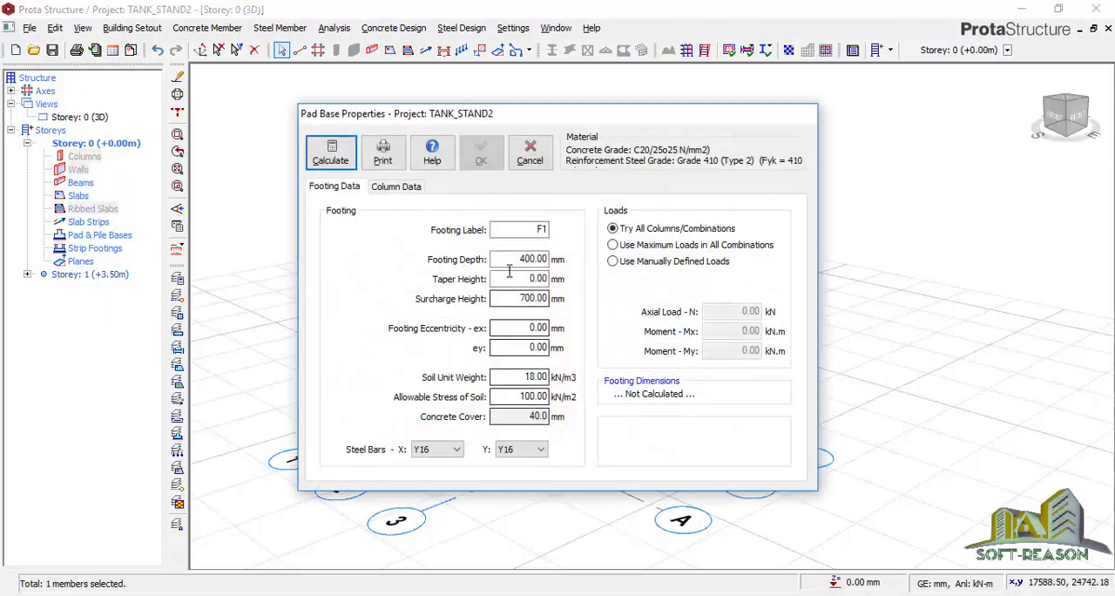
{"action": "left_click", "coordinate": [525, 258]}
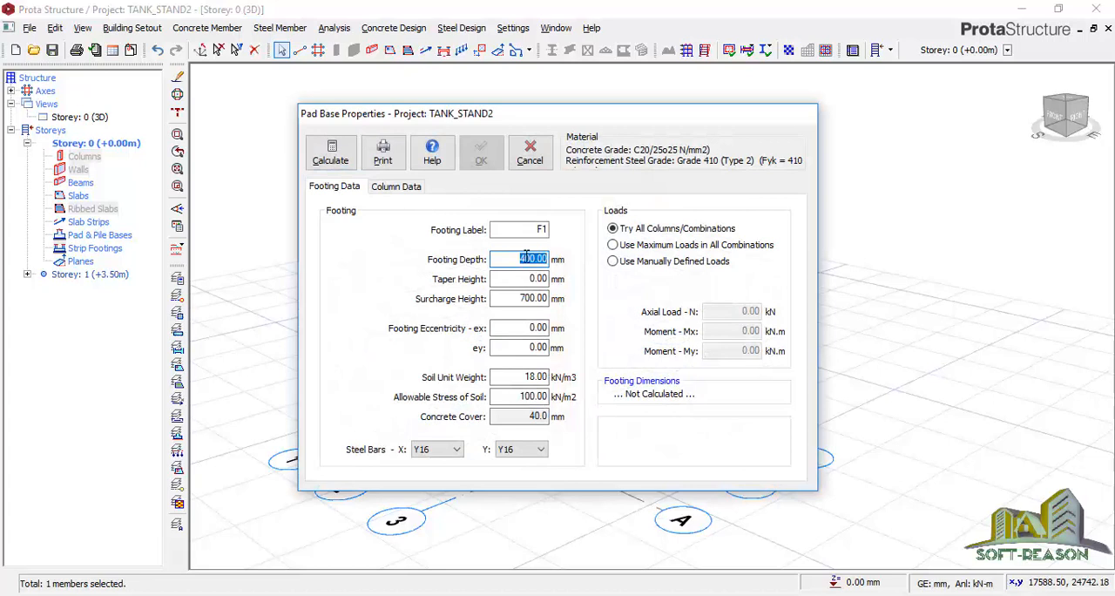
{"action": "type", "text": "350"}
{"action": "left_click", "coordinate": [459, 449]}
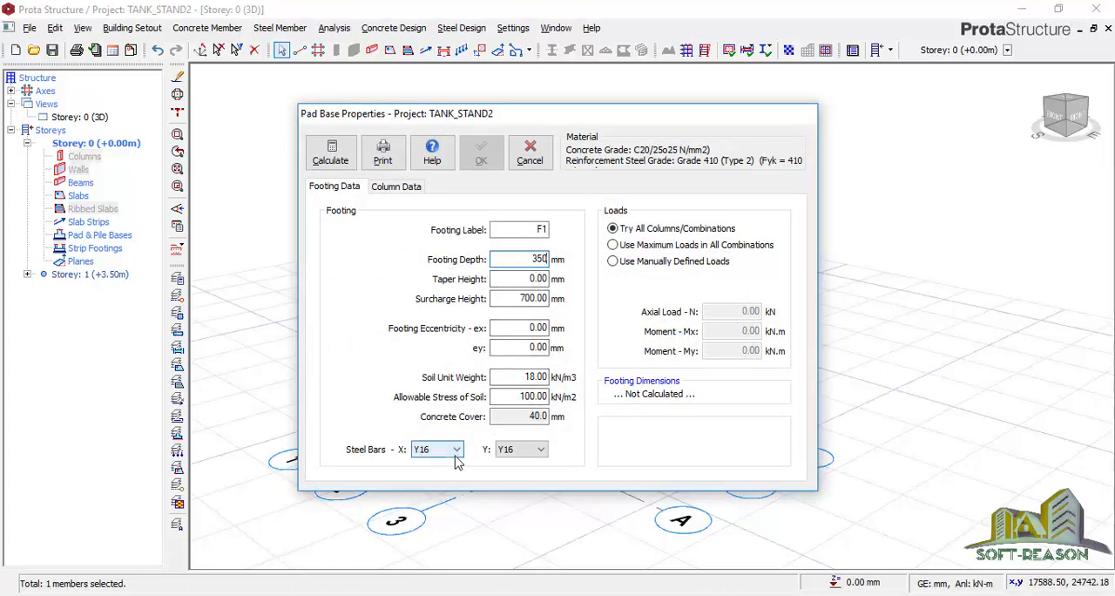
{"action": "left_click", "coordinate": [423, 463]}
{"action": "left_click", "coordinate": [539, 449]}
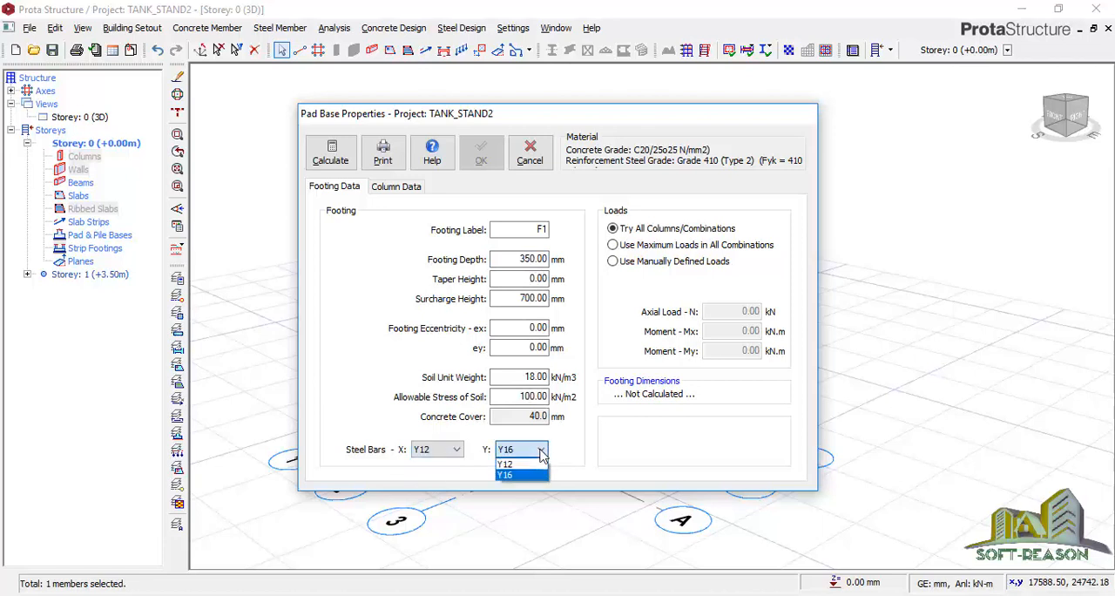
{"action": "left_click", "coordinate": [507, 463]}
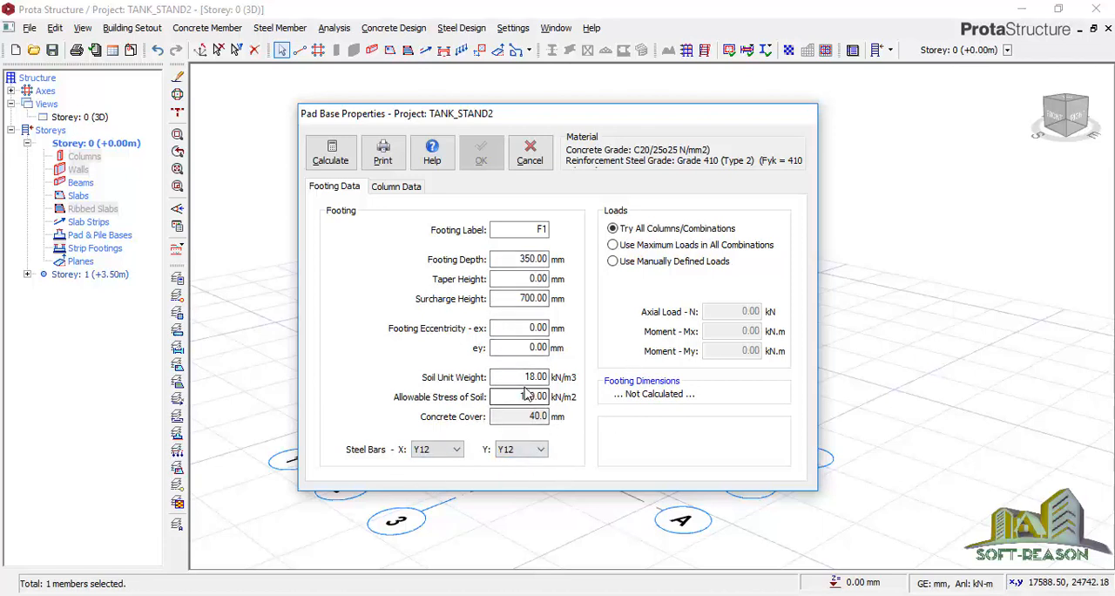
Calculate the footing, make it a square footing, and accept the design to place the pad base under the column
{"action": "left_click", "coordinate": [331, 152]}
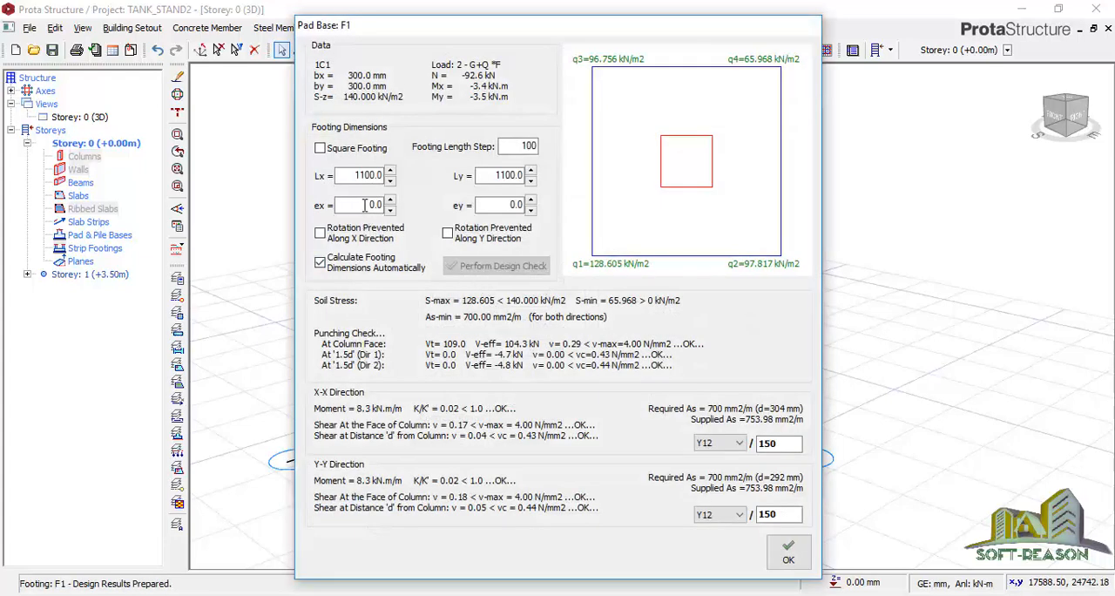
{"action": "left_click", "coordinate": [320, 148]}
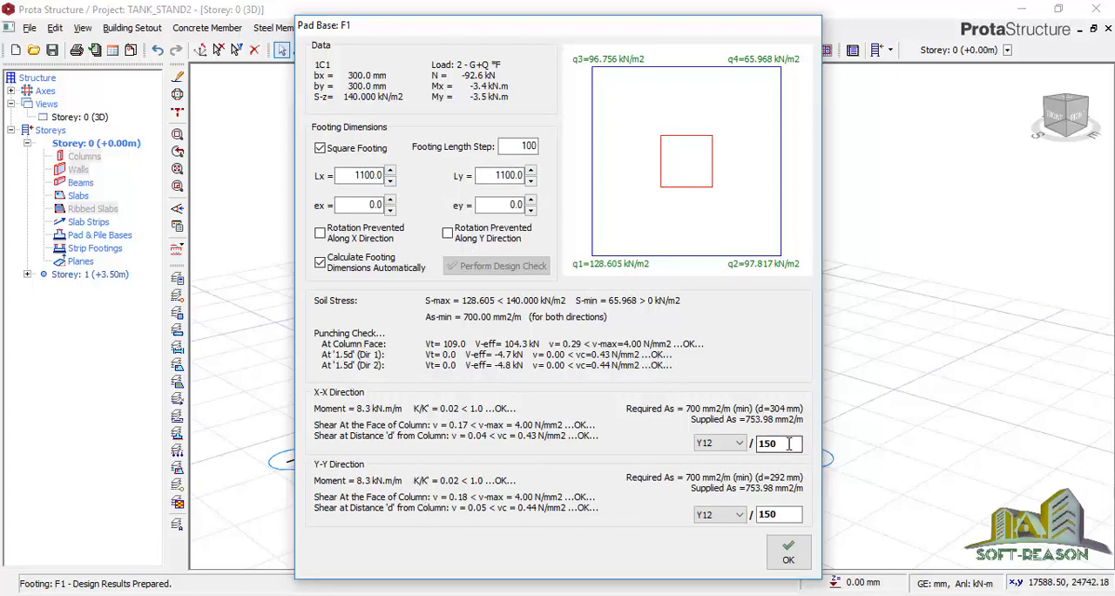
{"action": "left_click", "coordinate": [778, 514]}
{"action": "left_click", "coordinate": [788, 554]}
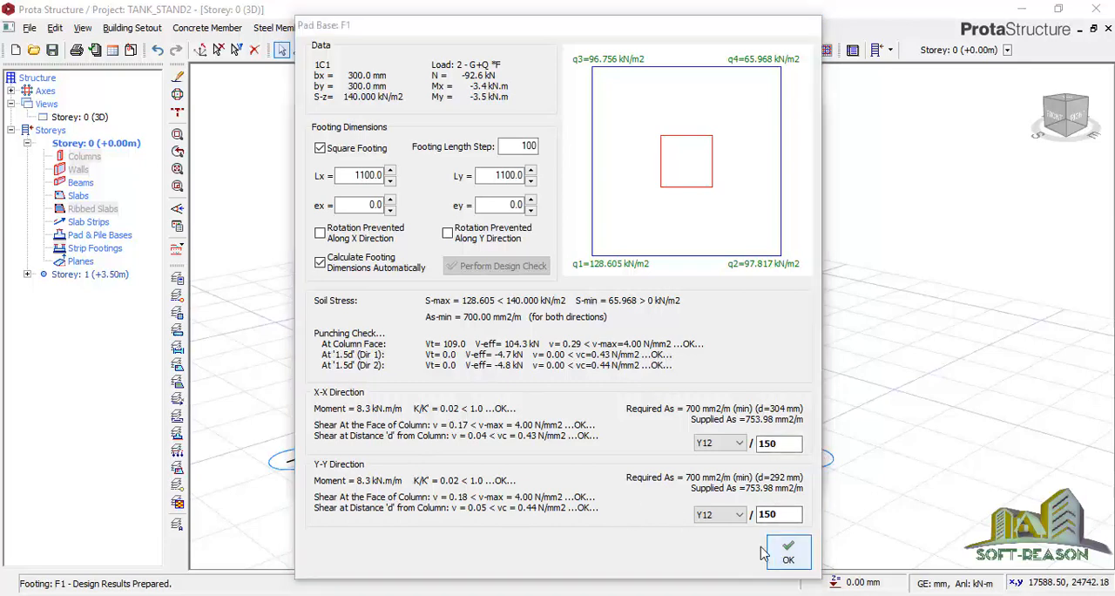
{"action": "left_click", "coordinate": [481, 154]}
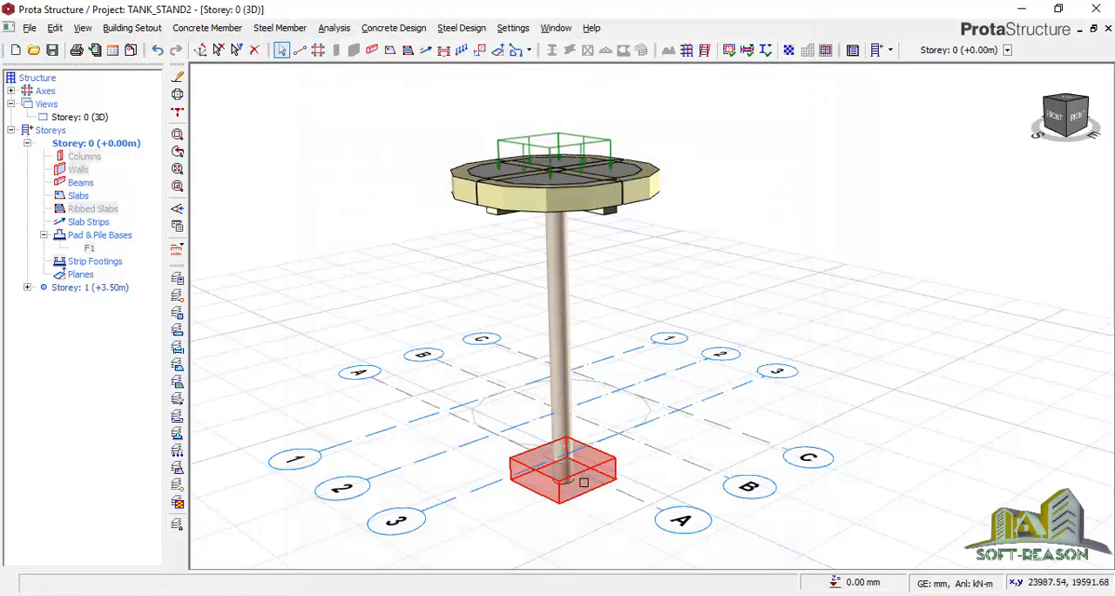
Save the project with the new pad base
{"action": "scroll", "coordinate": [465, 306], "scroll_direction": "down", "scroll_amount": 2}
{"action": "scroll", "coordinate": [528, 392], "scroll_direction": "up", "scroll_amount": 3}
{"action": "scroll", "coordinate": [616, 485], "scroll_direction": "down", "scroll_amount": 1}
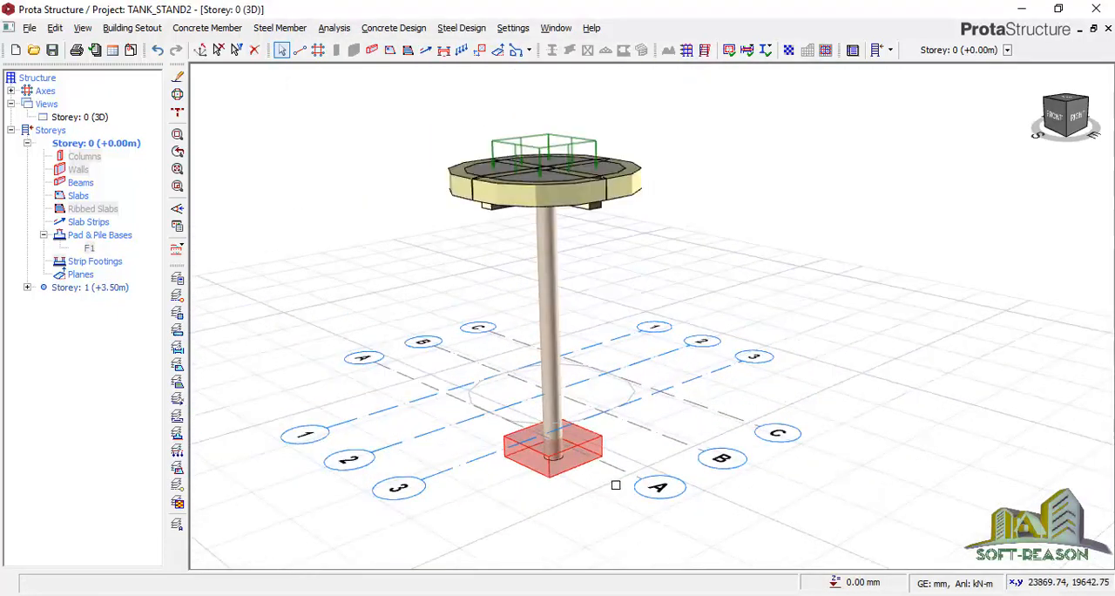
{"action": "mouse_move", "coordinate": [764, 290]}
{"action": "middle_mouse_down"}
{"action": "mouse_move", "coordinate": [739, 311]}
{"action": "mouse_move", "coordinate": [677, 312]}
{"action": "mouse_move", "coordinate": [684, 287]}
{"action": "mouse_move", "coordinate": [729, 291]}
{"action": "middle_mouse_up"}
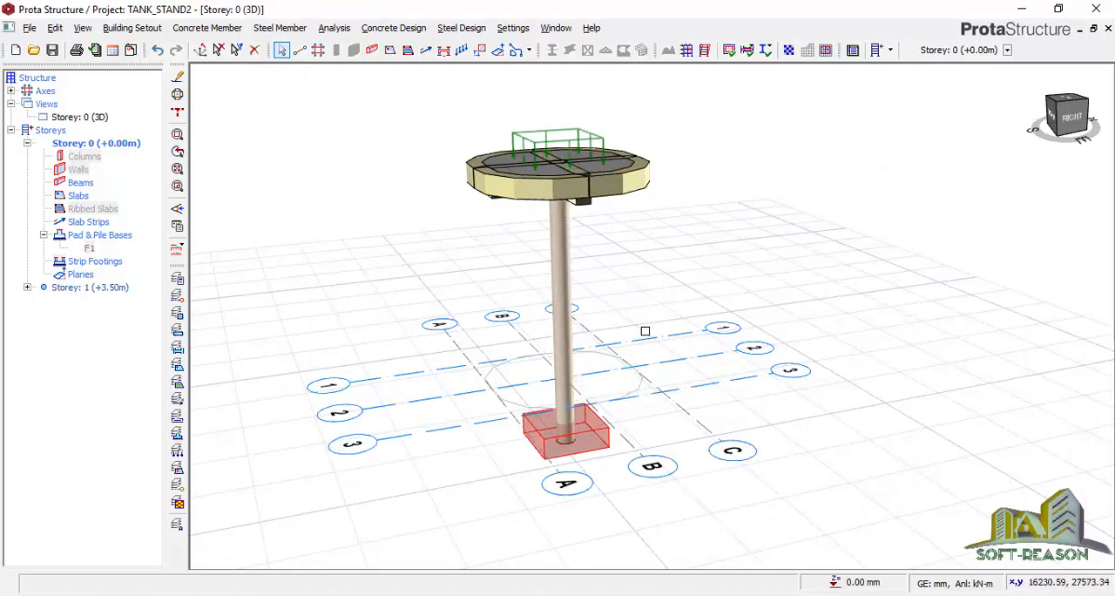
{"action": "left_click", "coordinate": [52, 50]}
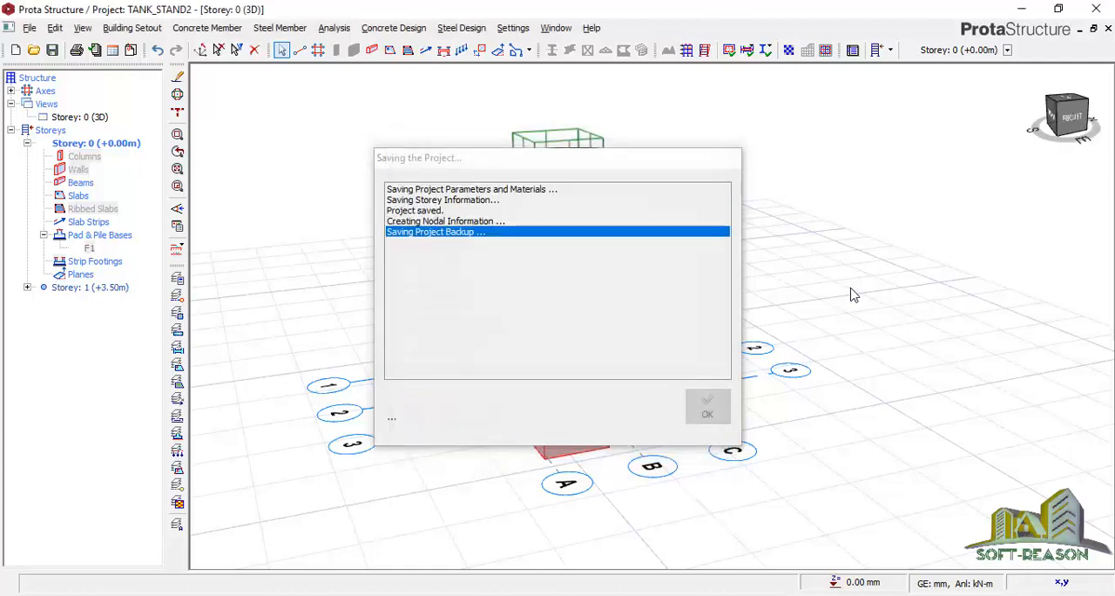
Examine the complete tank stand model, including its pad base, from several sides in 3D
{"action": "scroll", "coordinate": [615, 353], "scroll_direction": "up", "scroll_amount": 1}
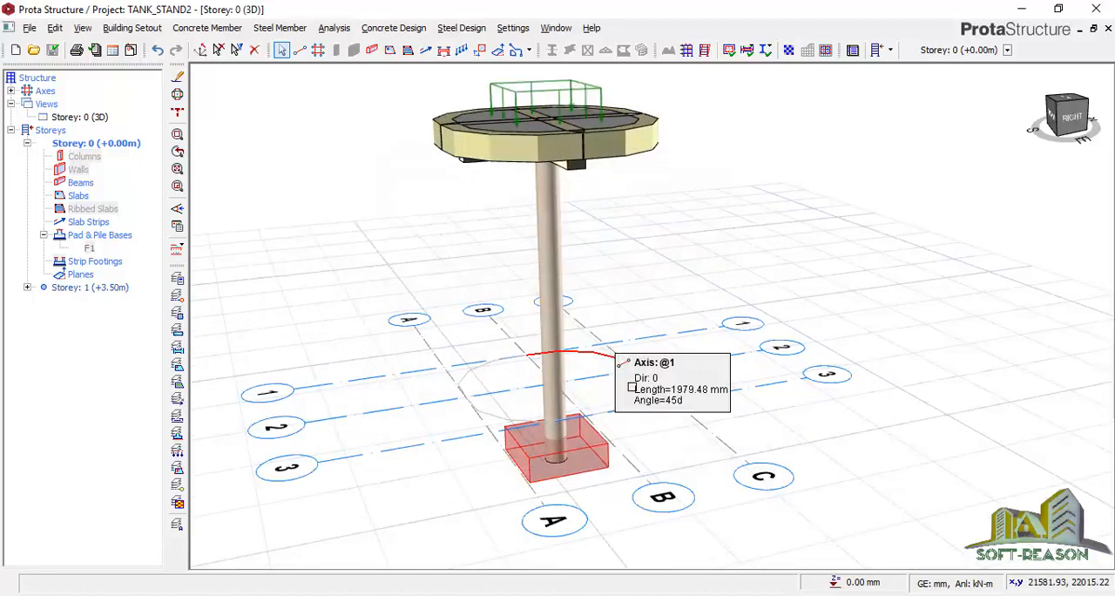
{"action": "scroll", "coordinate": [620, 278], "scroll_direction": "down", "scroll_amount": 1}
{"action": "mouse_move", "coordinate": [691, 259]}
{"action": "middle_mouse_down"}
{"action": "mouse_move", "coordinate": [644, 318]}
{"action": "mouse_move", "coordinate": [623, 292]}
{"action": "mouse_move", "coordinate": [634, 267]}
{"action": "middle_mouse_up"}
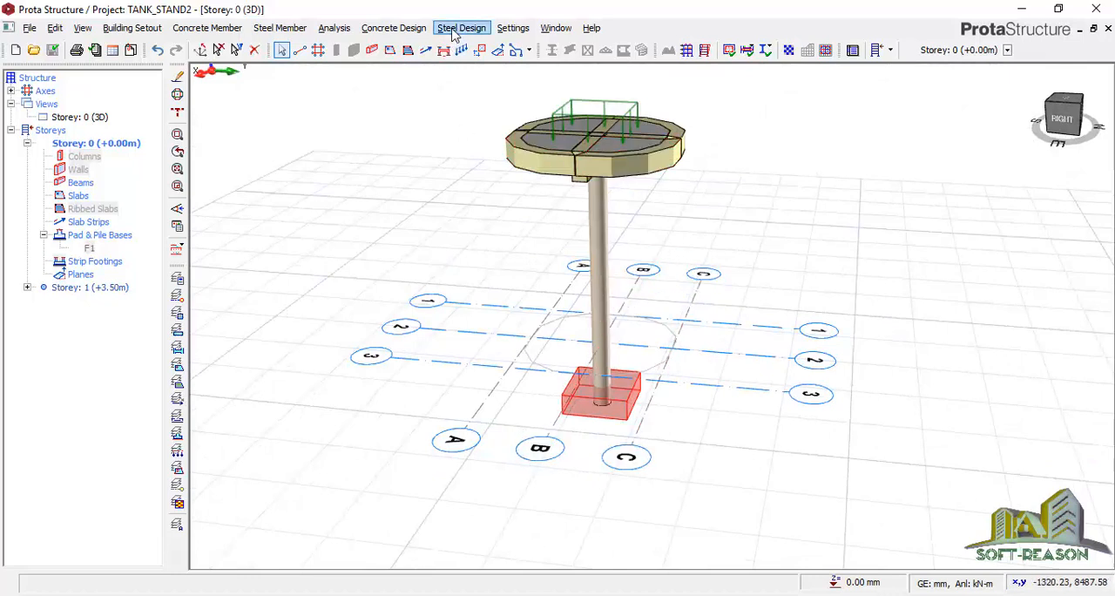
{"action": "left_click", "coordinate": [393, 28]}
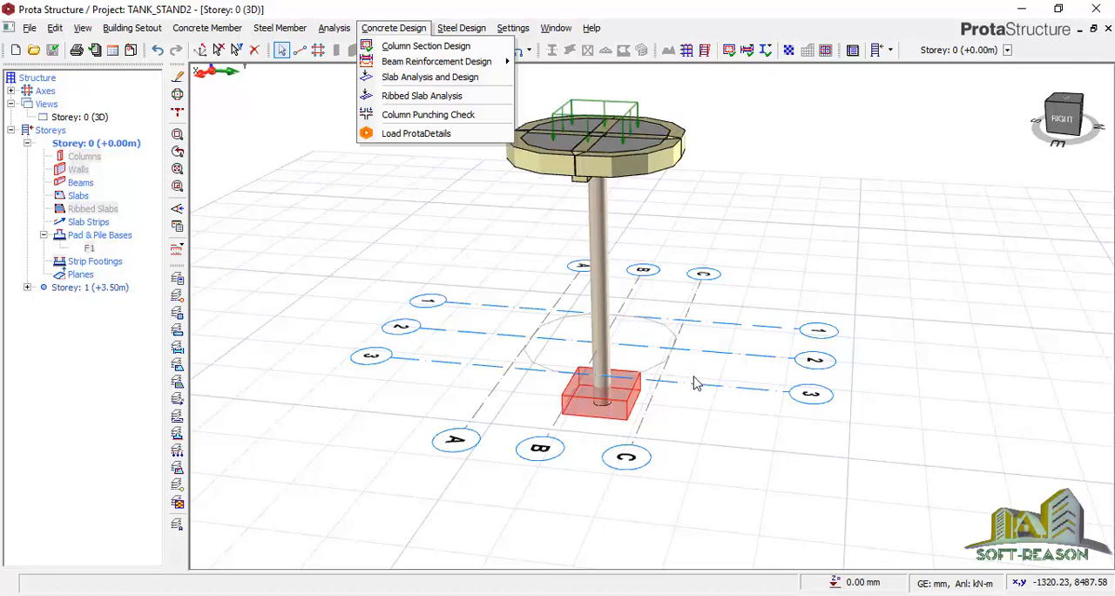
{"action": "mouse_move", "coordinate": [737, 349]}
{"action": "middle_mouse_down"}
{"action": "mouse_move", "coordinate": [706, 356]}
{"action": "mouse_move", "coordinate": [730, 386]}
{"action": "mouse_move", "coordinate": [738, 334]}
{"action": "middle_mouse_up"}
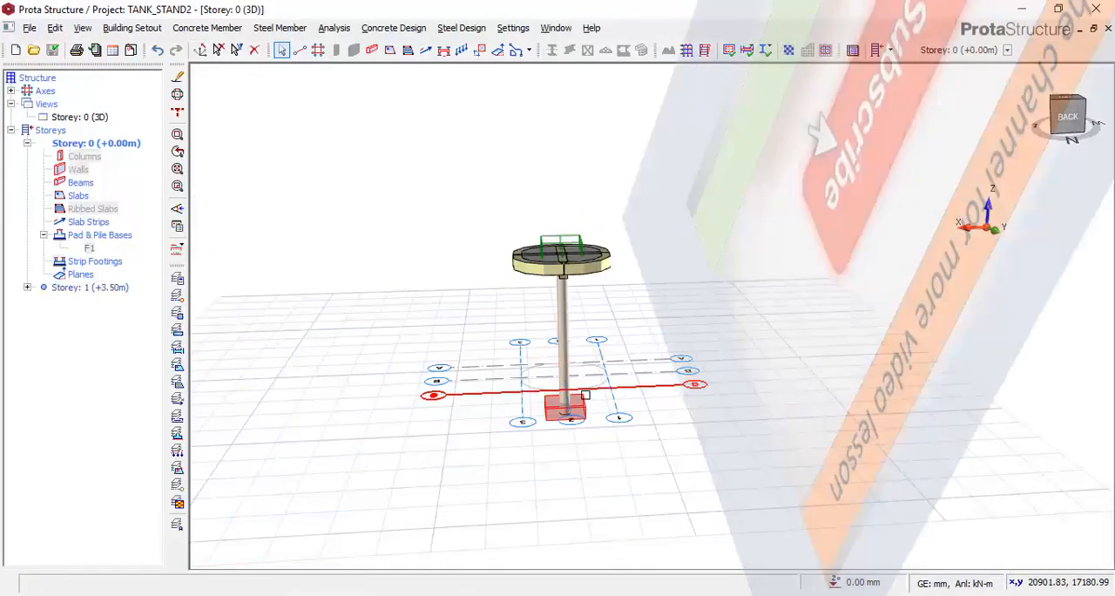
{"action": "middle_click_drag", "start_coordinate": [599, 350], "coordinate": [579, 375]}
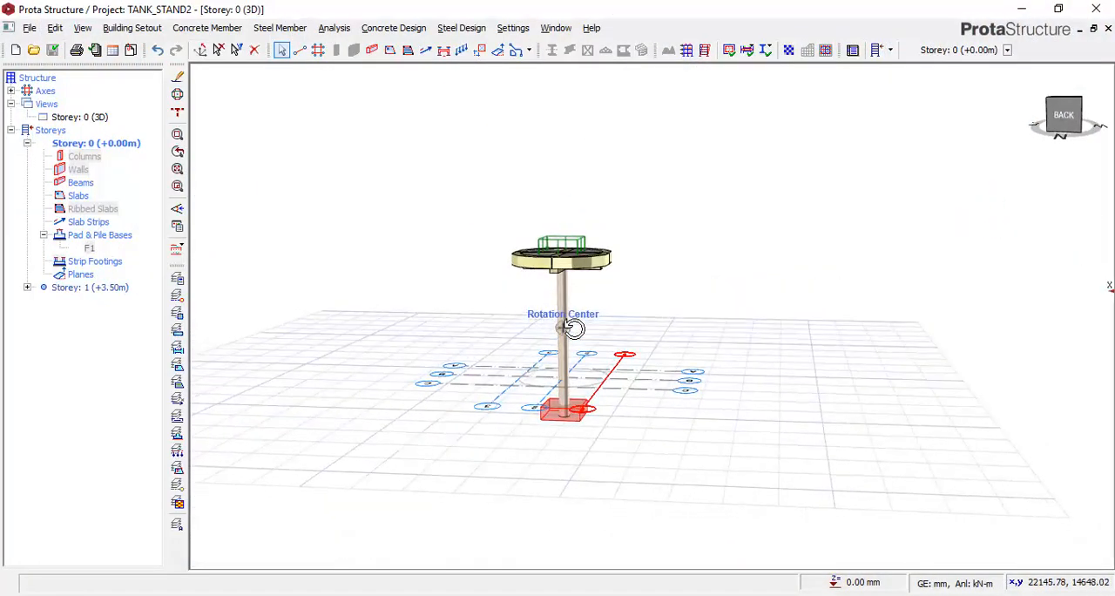
{"action": "scroll", "coordinate": [578, 386], "scroll_direction": "up", "scroll_amount": 3}
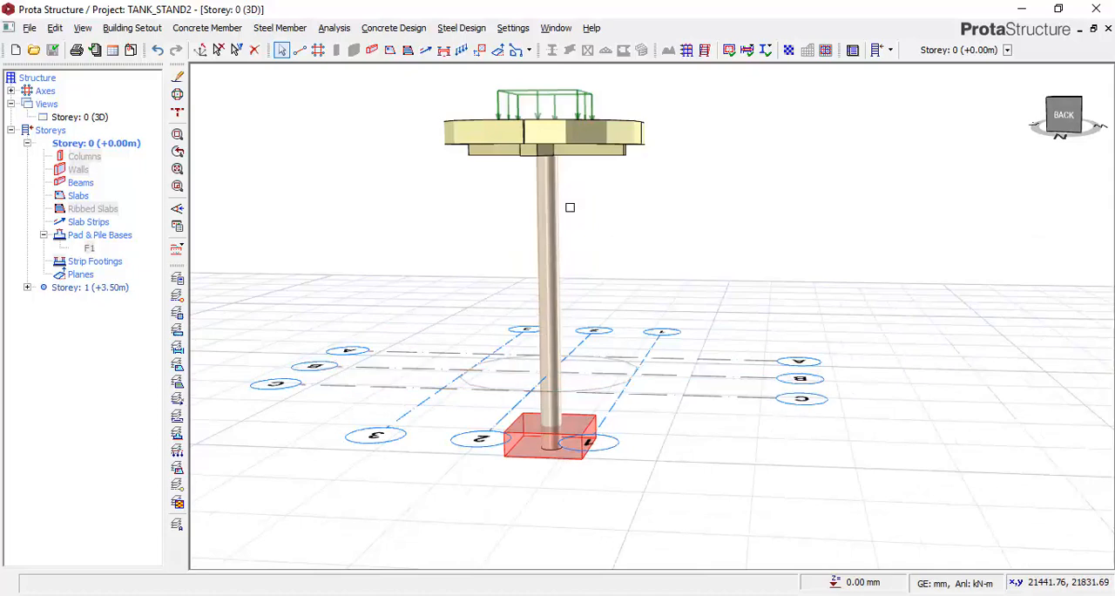
{"action": "middle_click_drag", "start_coordinate": [633, 259], "coordinate": [622, 280]}
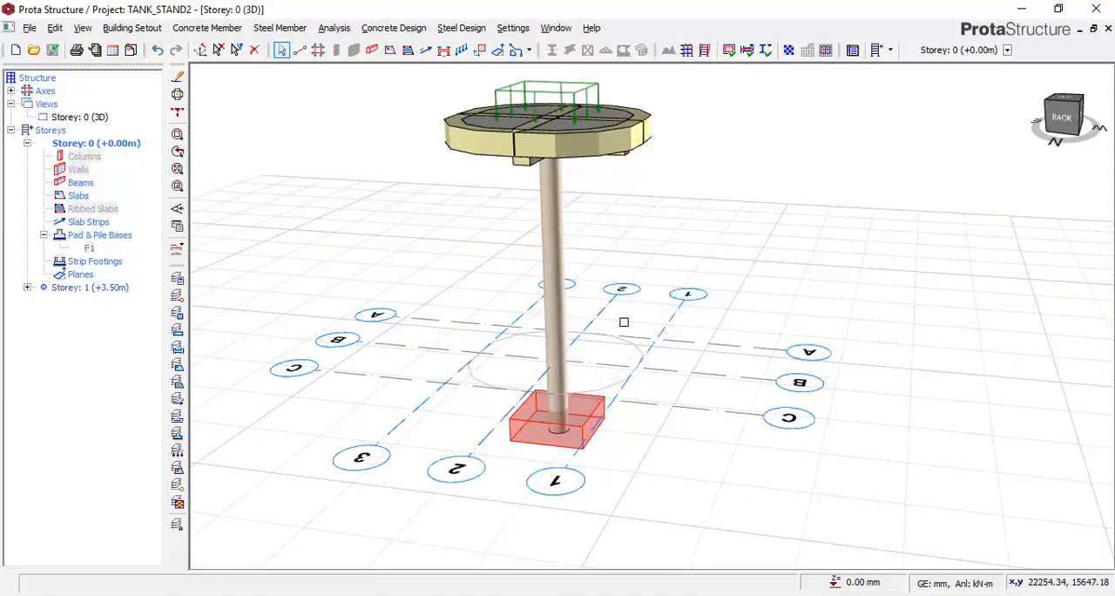